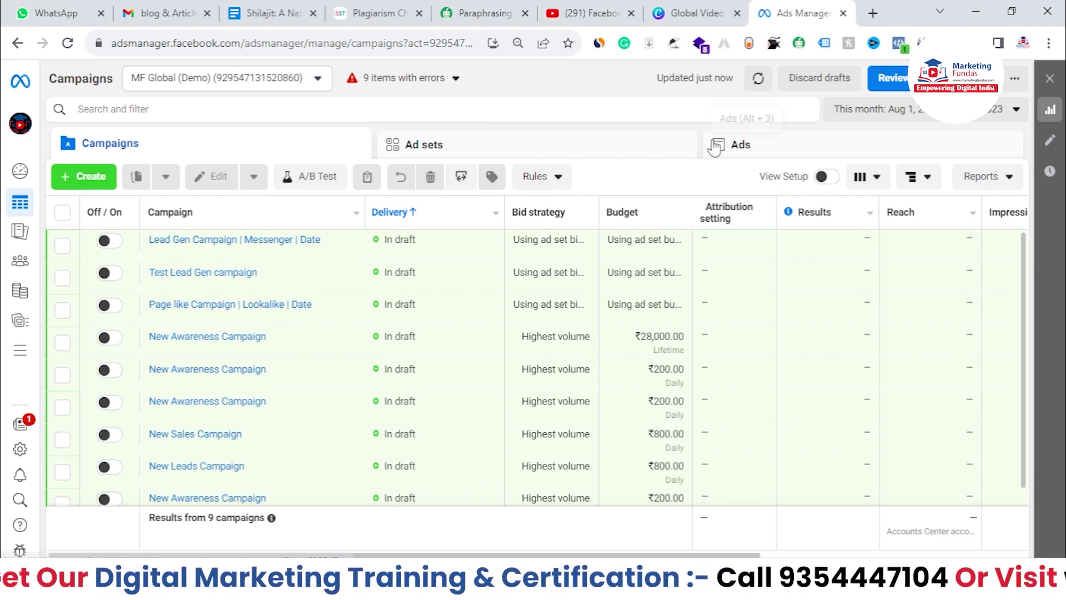
Start a new campaign with the Leads objective
left_click(92, 177)
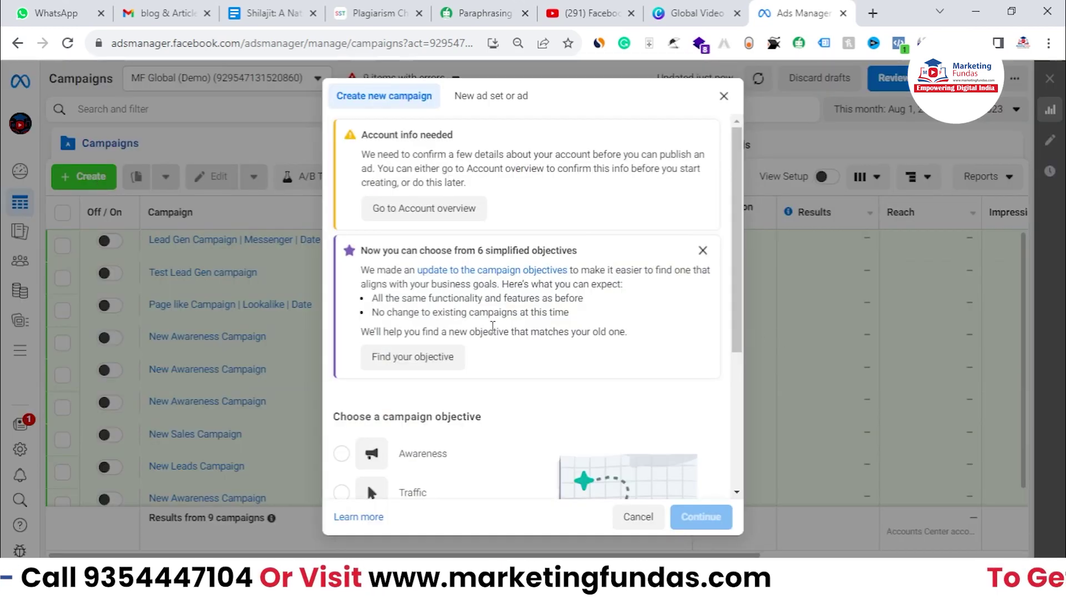
scroll(491, 333, "down", 4)
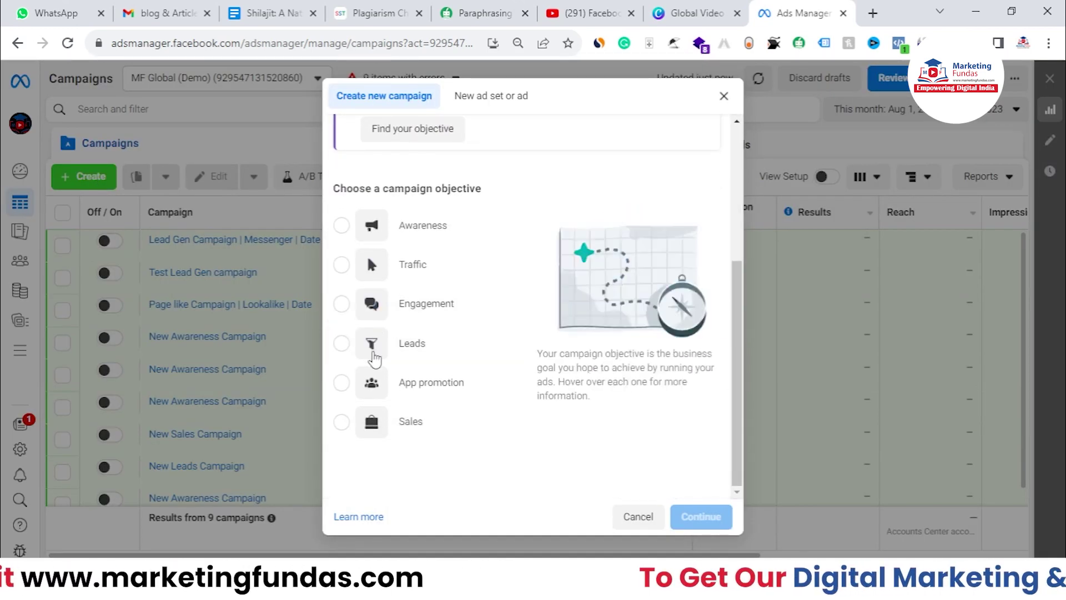
left_click(342, 343)
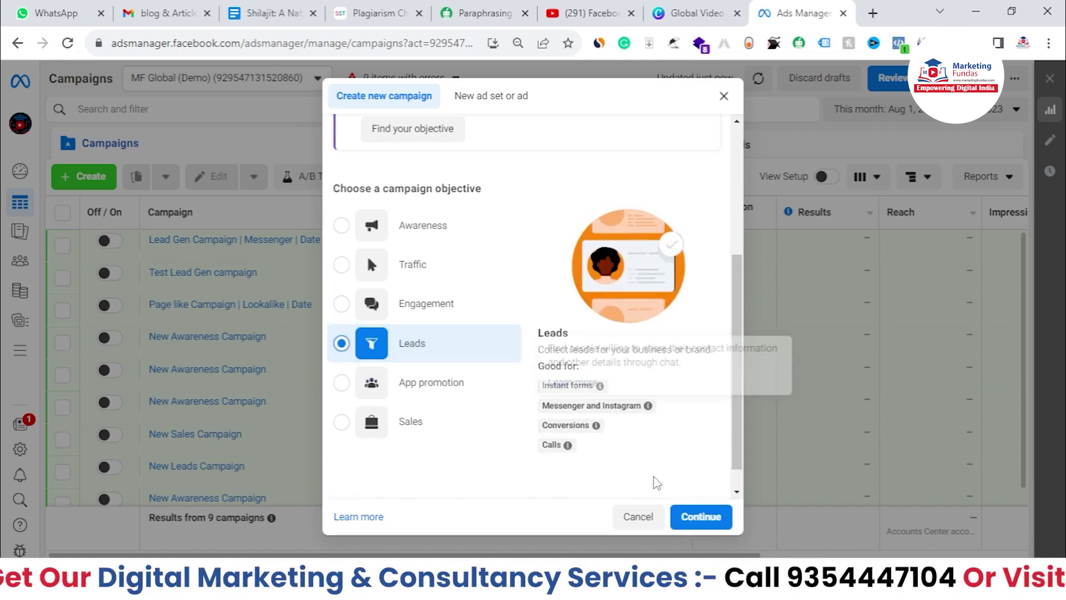
left_click(698, 515)
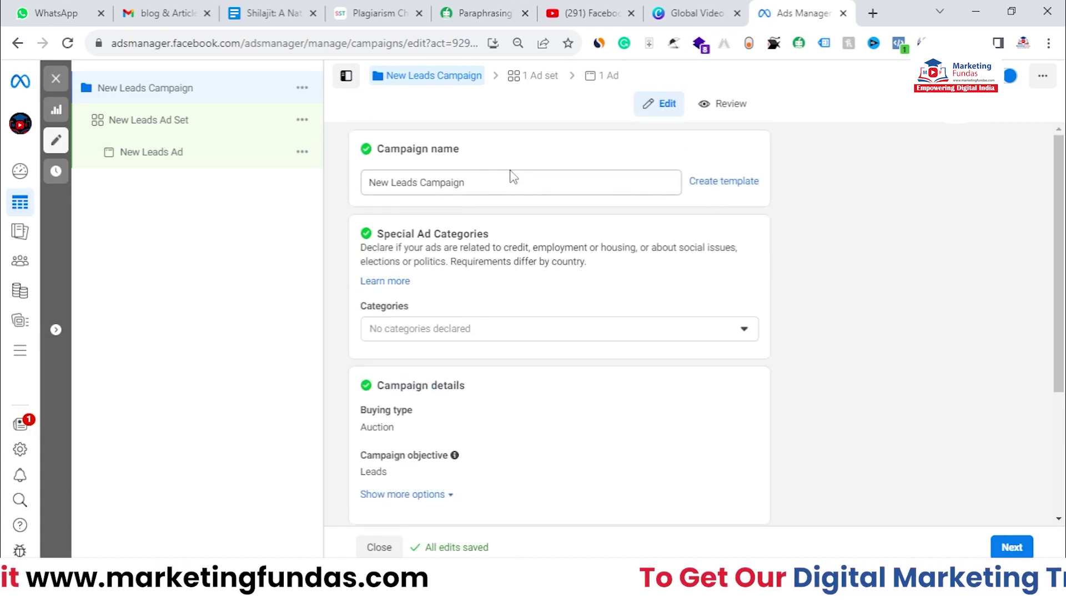
Rename the campaign to 'Lead Gen | Messenger | Date'
left_click_drag(508, 176, 343, 184)
key("BackSpace")
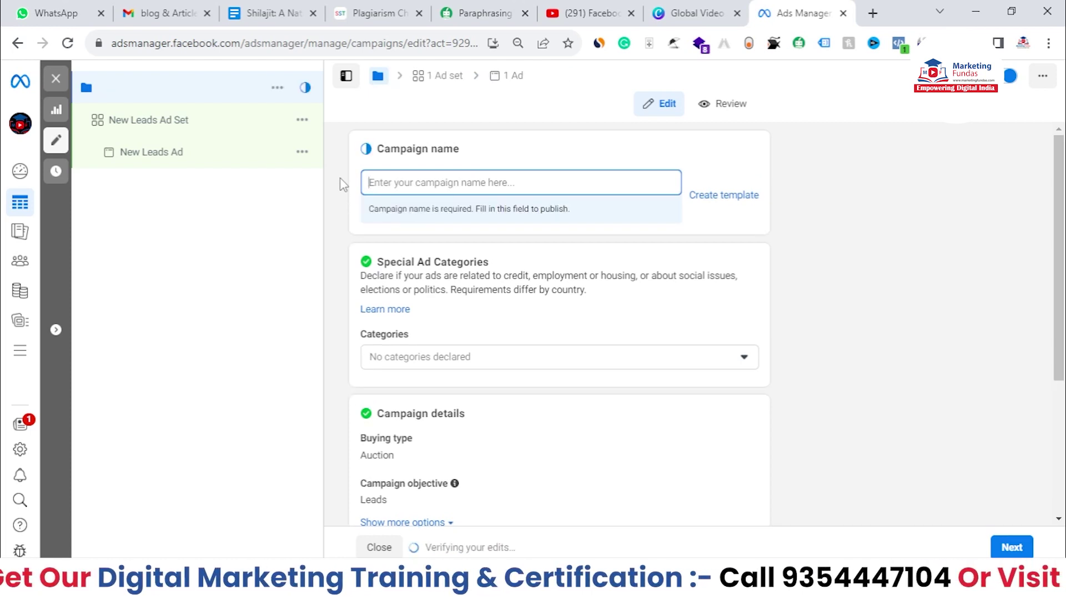
type("D")
key("BackSpace")
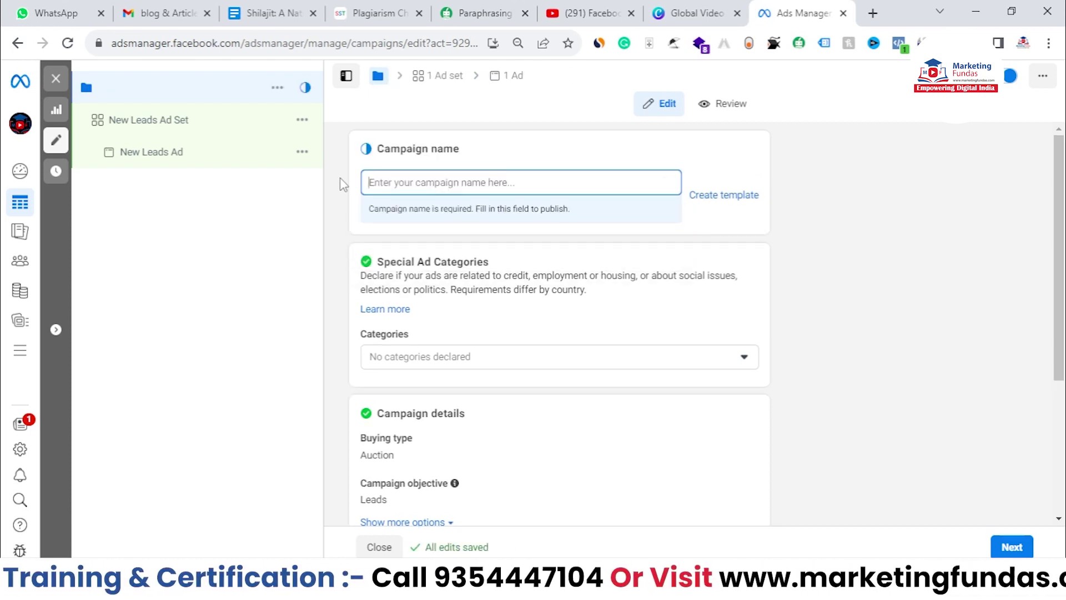
type("Lead Gen")
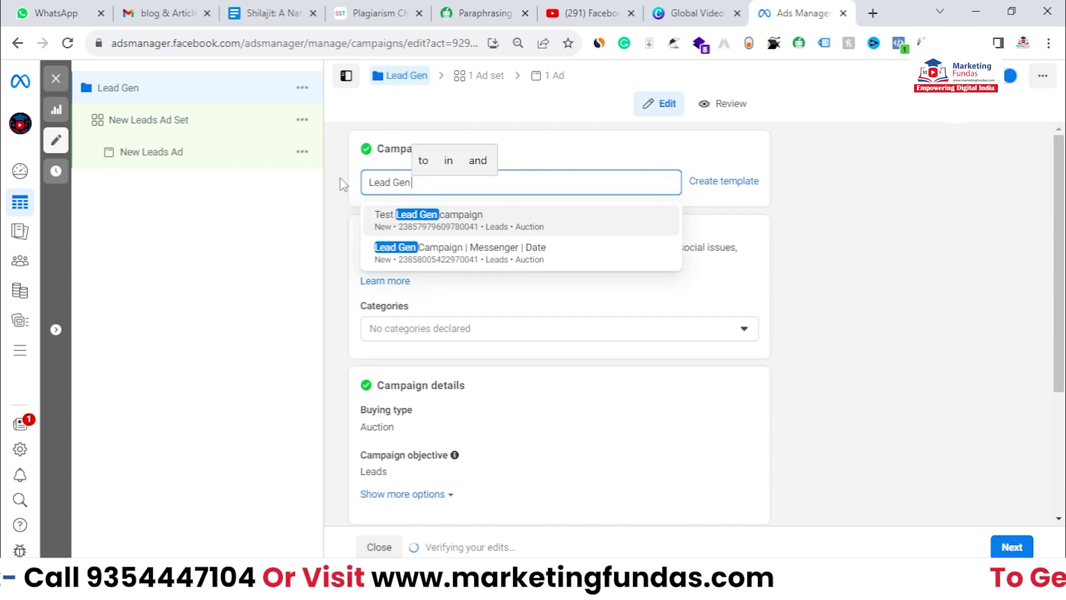
type(" | Me")
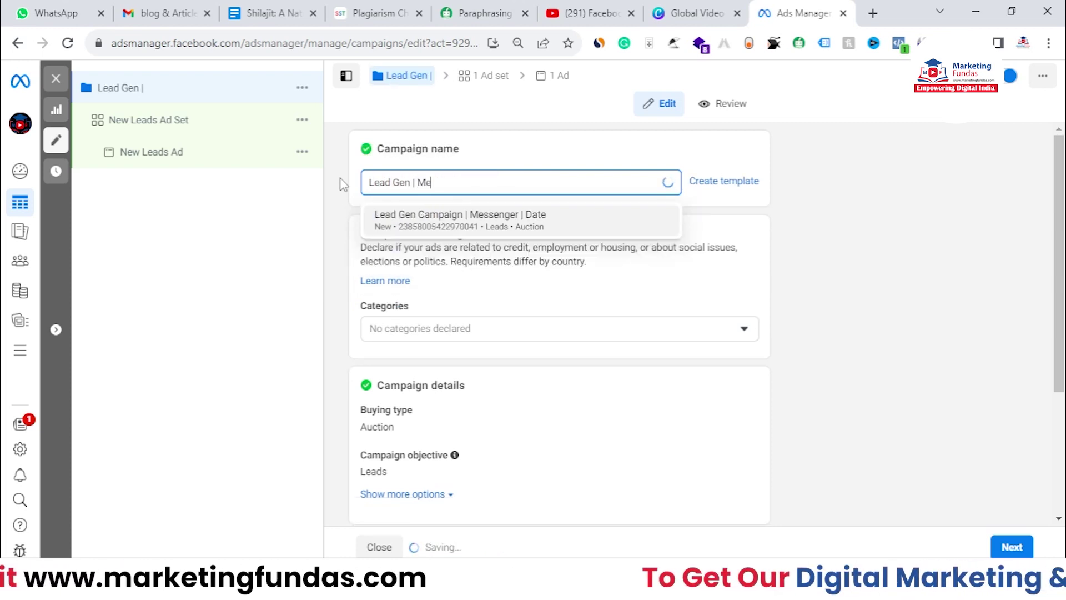
type("ssenger | Date")
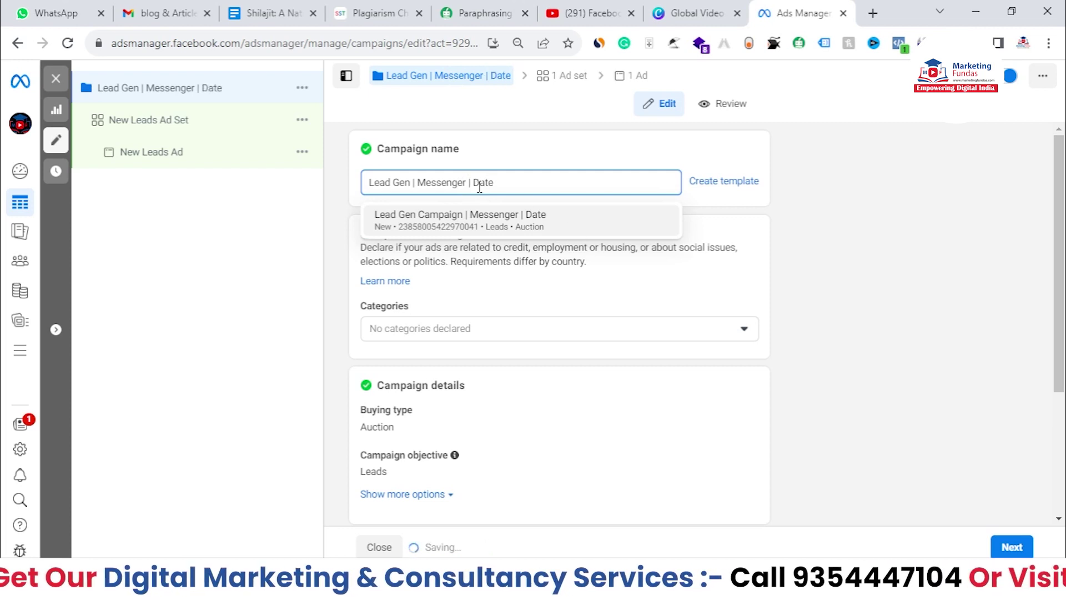
left_click(542, 167)
Turn on Advantage campaign budget
scroll(611, 264, "down", 3)
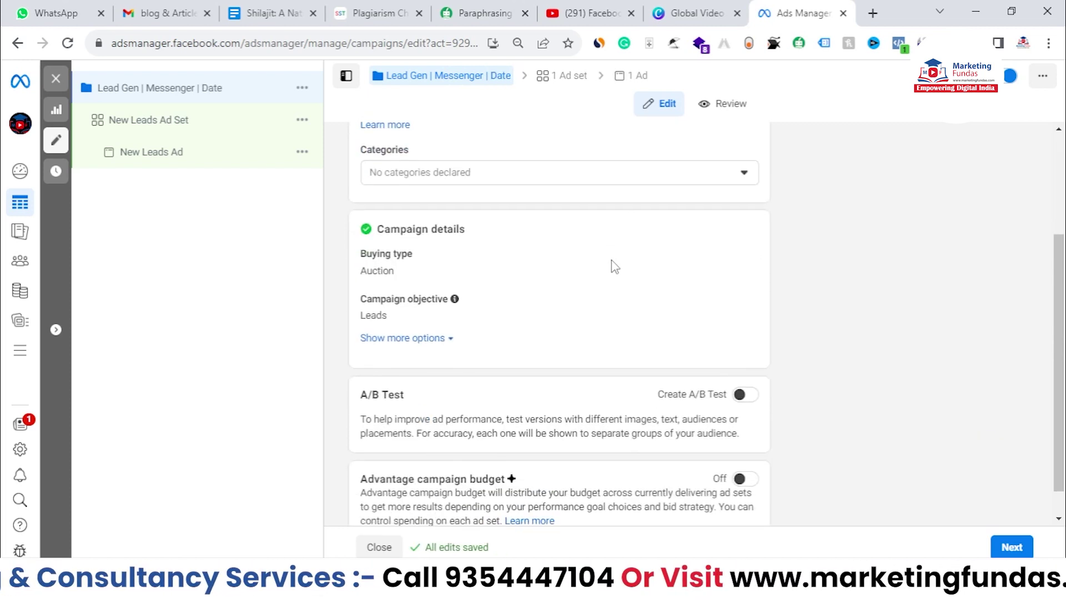
scroll(476, 239, "up", 3)
scroll(576, 248, "down", 3)
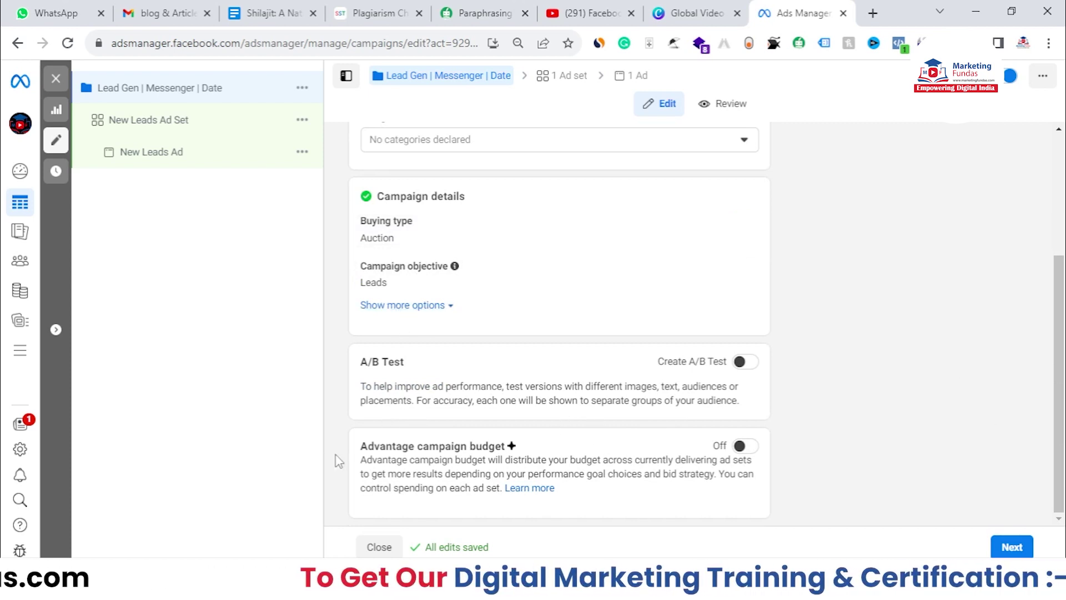
left_click_drag(355, 444, 519, 446)
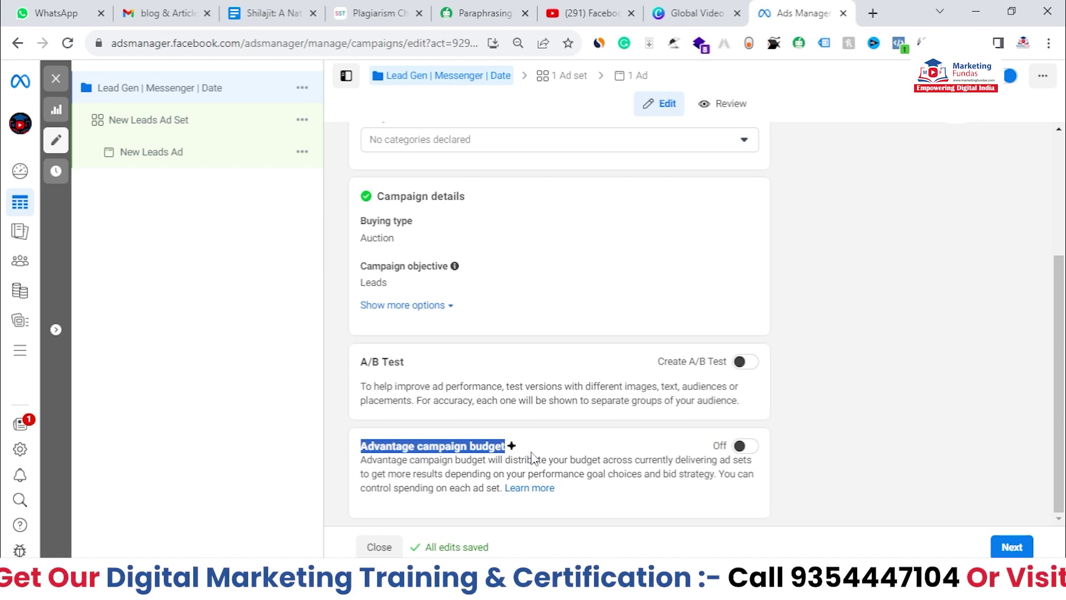
left_click(742, 445)
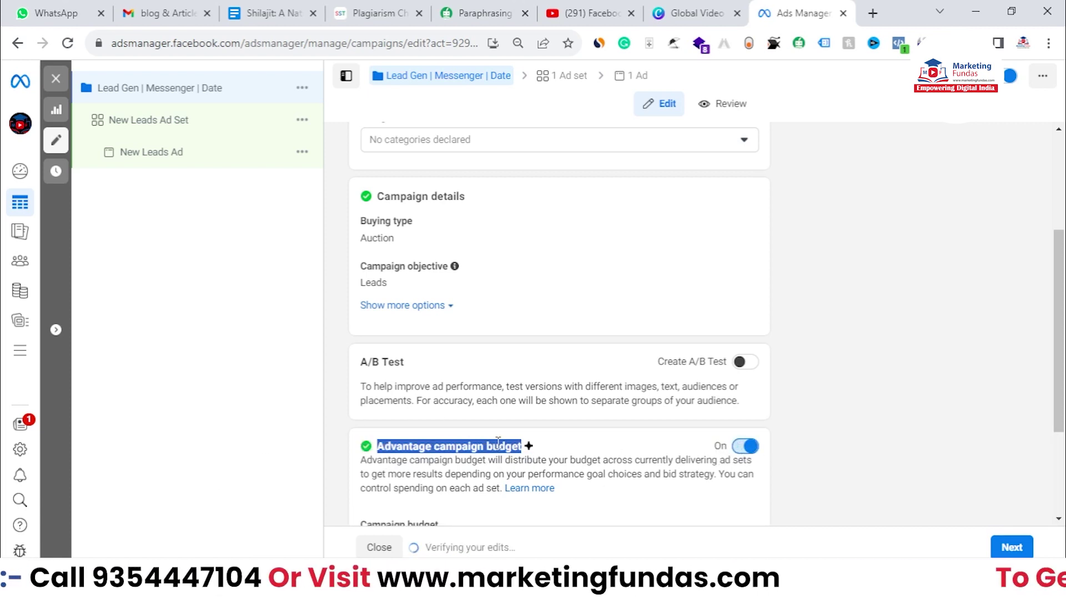
Keep the budget as Daily Budget and set the amount to ₹1,600.00
scroll(1031, 367, "down", 3)
mouse_move(445, 364)
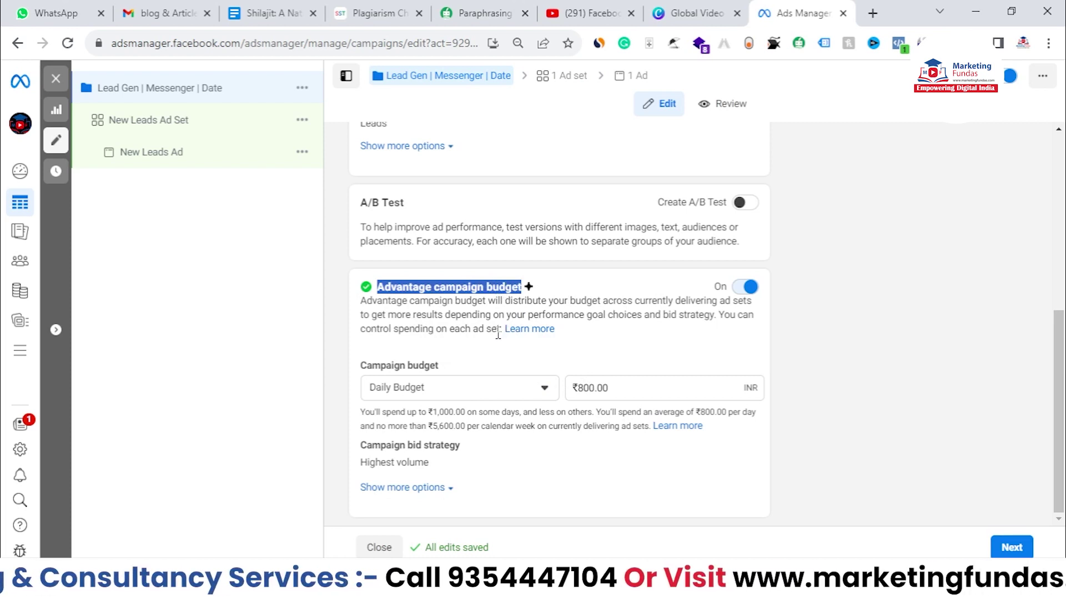
left_click_drag(505, 329, 380, 305)
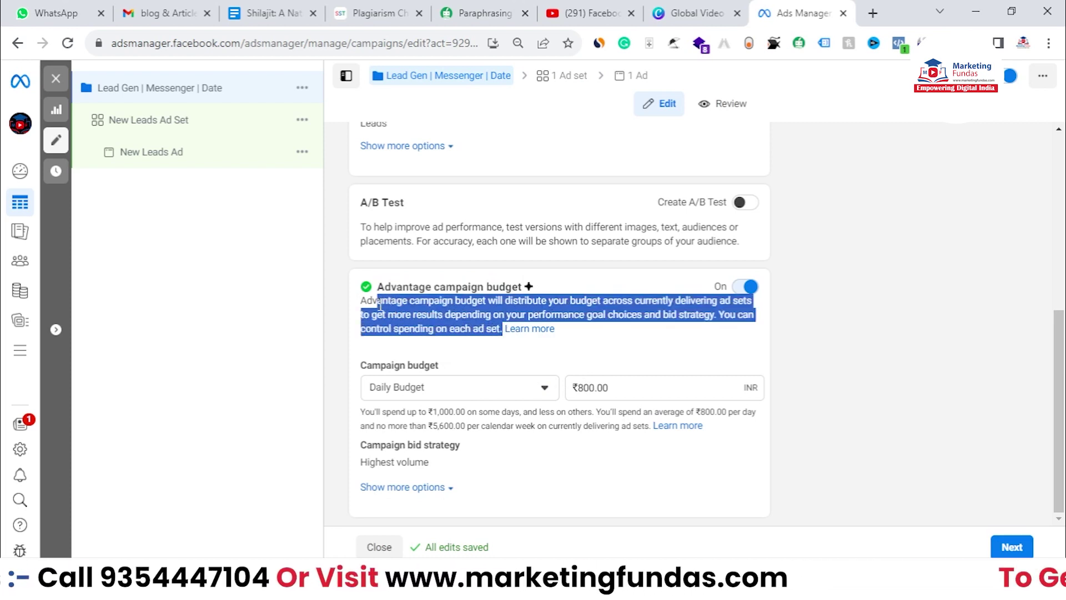
left_click(498, 395)
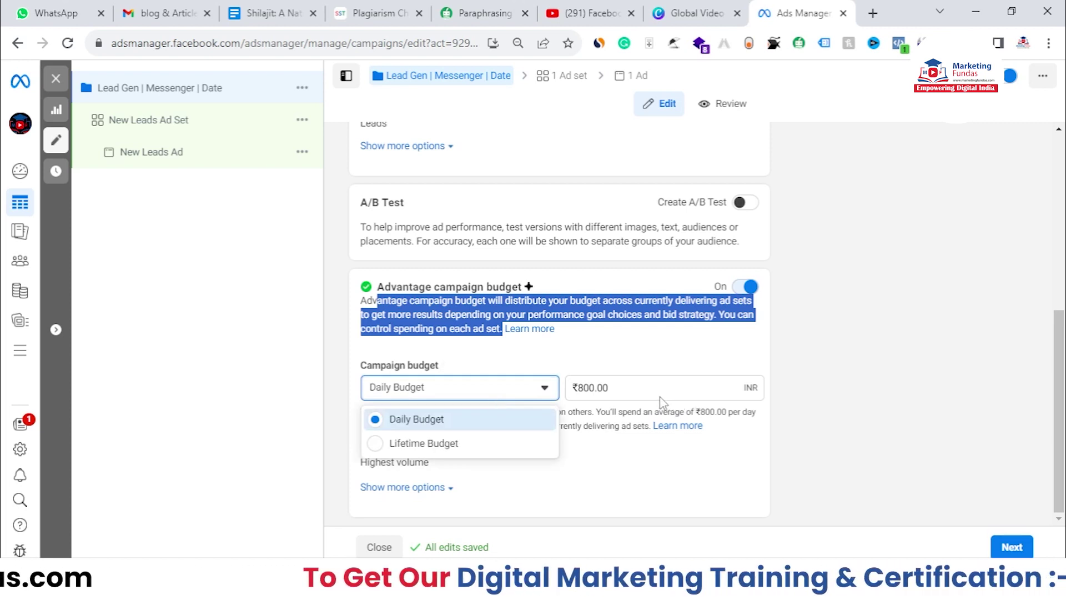
left_click(589, 429)
left_click(614, 382)
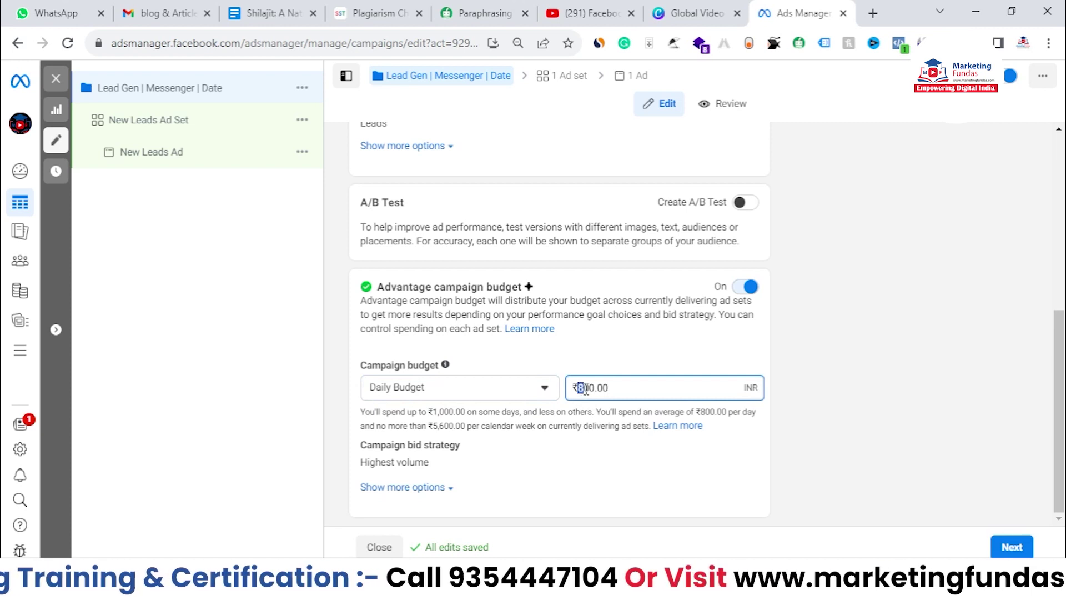
type("10")
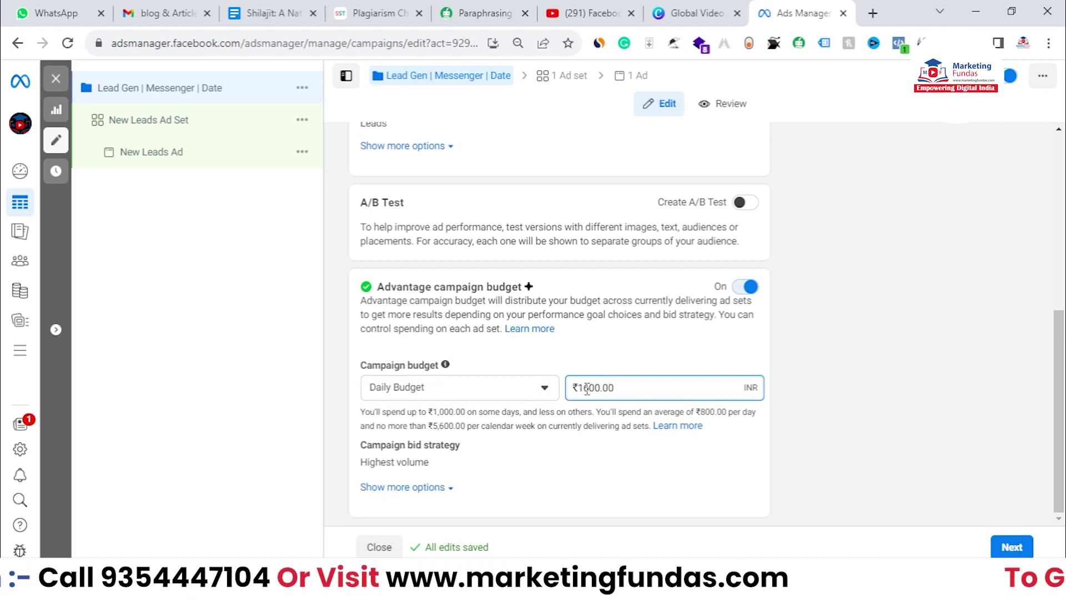
left_click_drag(613, 383, 573, 391)
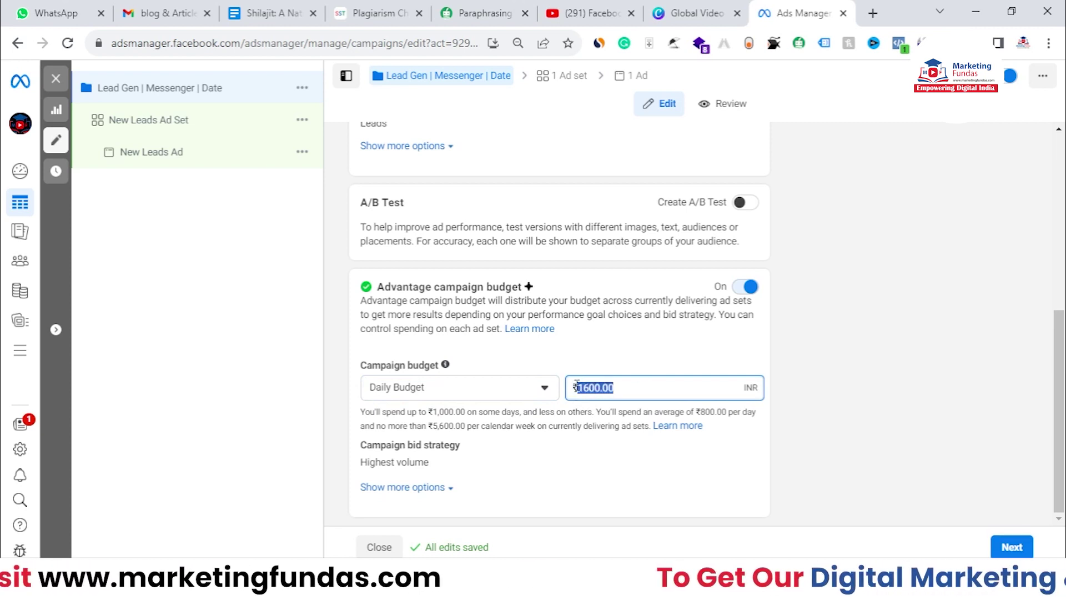
left_click(454, 399)
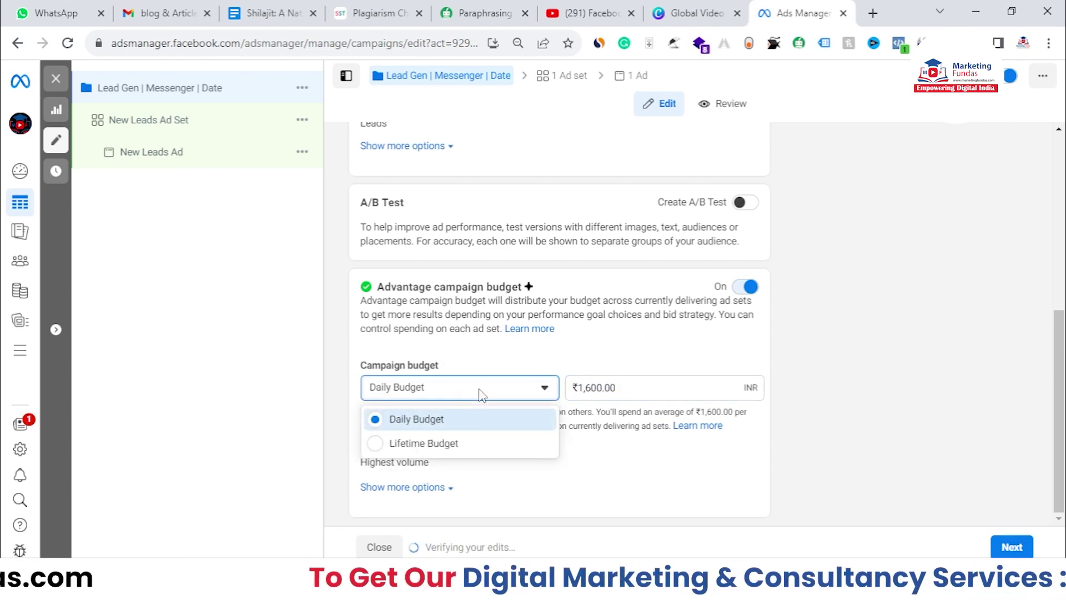
left_click(478, 392)
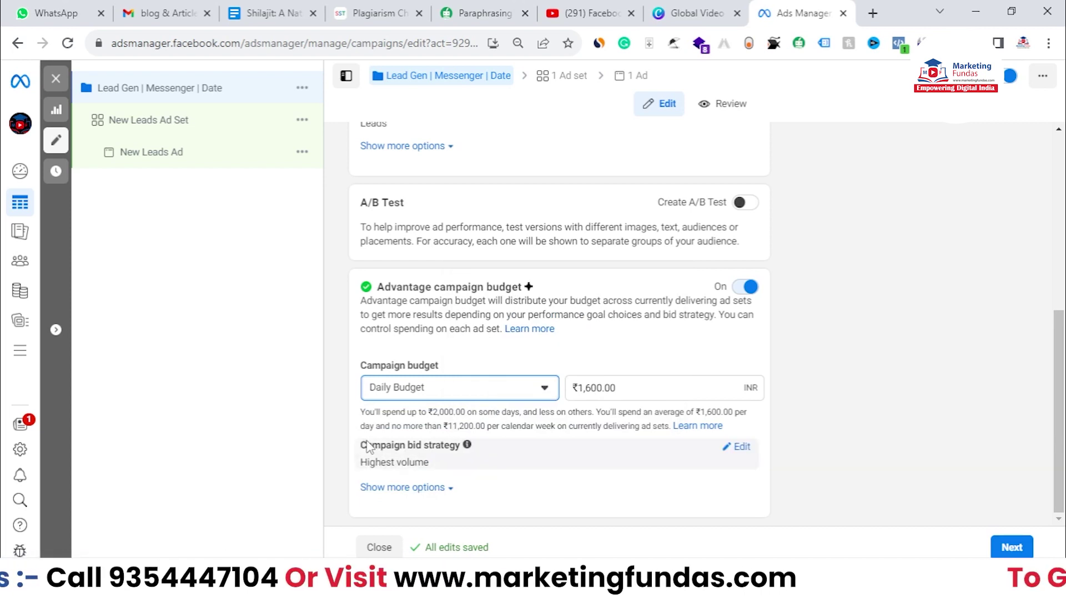
Confirm the campaign bid strategy stays at Highest volume
left_click_drag(366, 445, 456, 447)
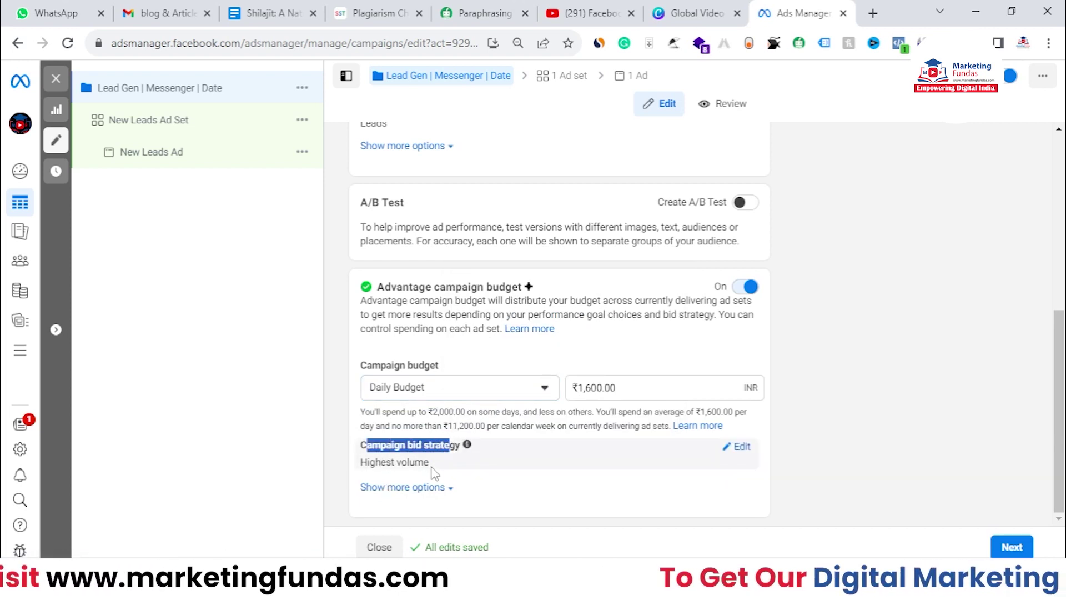
left_click(734, 446)
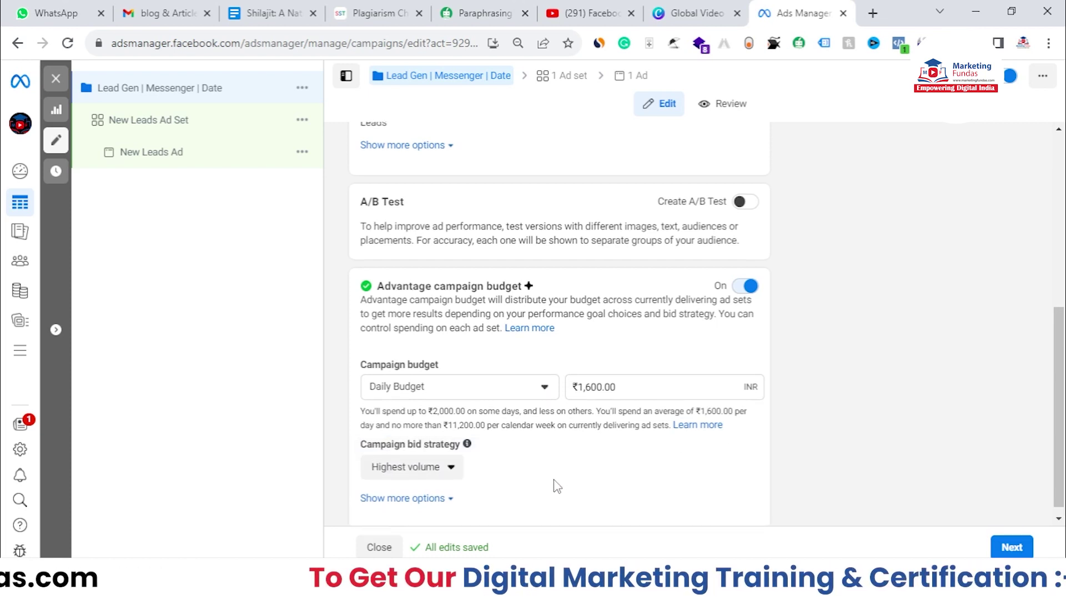
left_click(418, 454)
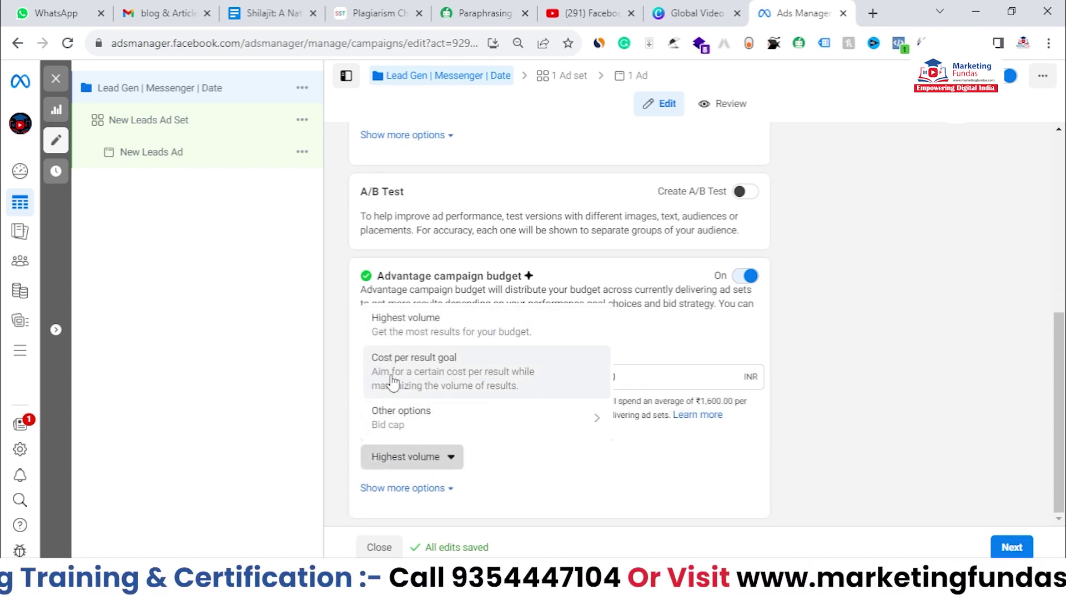
Check that Ad scheduling runs ads all the time, then continue to the ad set
left_click(413, 488)
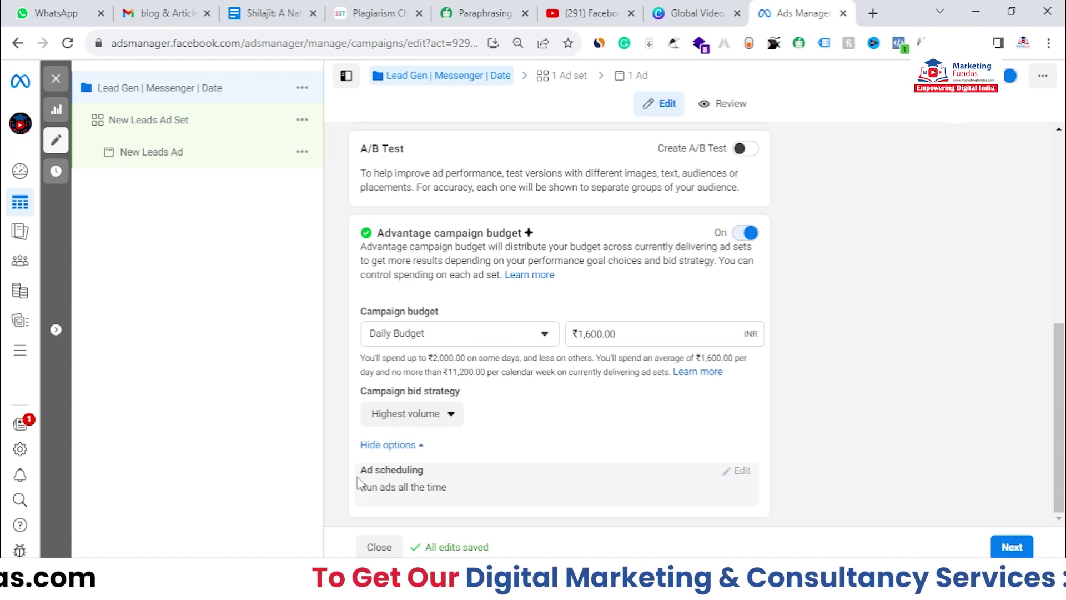
left_click_drag(367, 470, 426, 470)
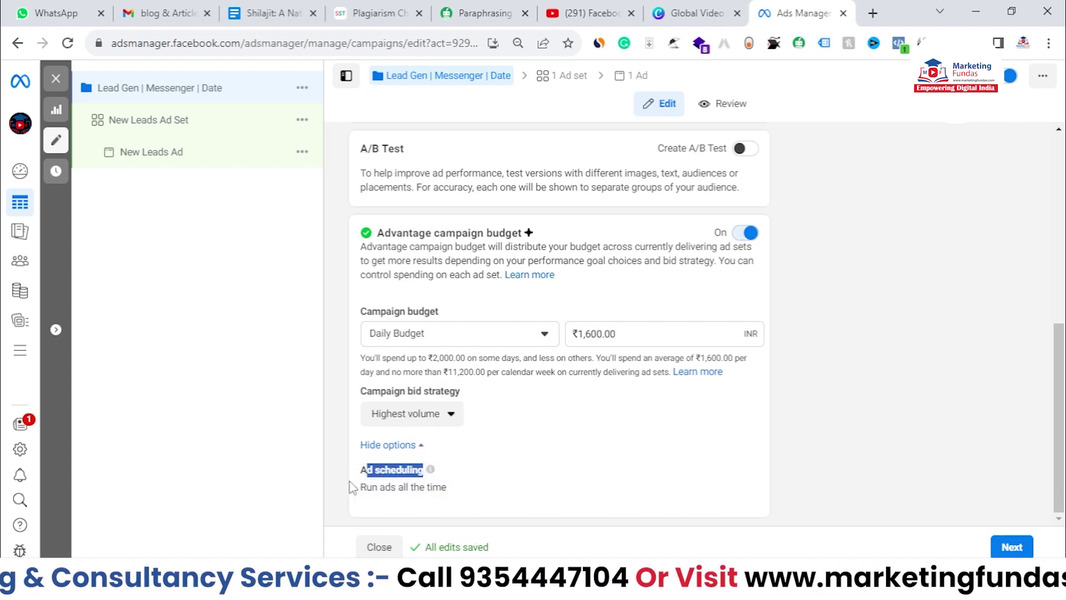
scroll(733, 472, "up", 3)
scroll(888, 489, "down", 1)
left_click(994, 547)
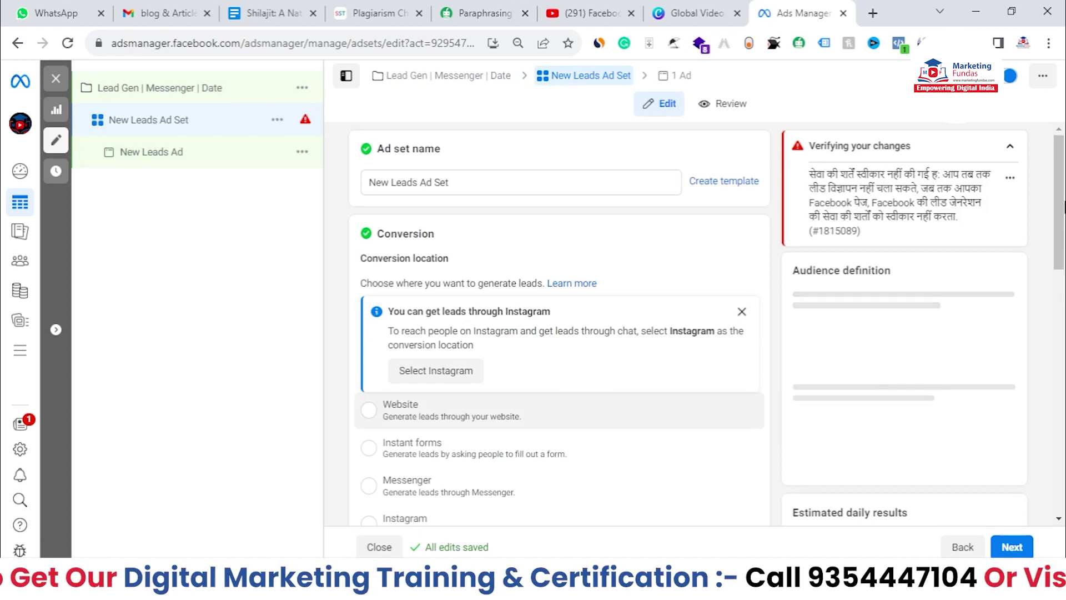
Change the ad set name from 'New Leads Ad Set' to 'Leads Ad Set | Messenger | Date'
left_click(481, 183)
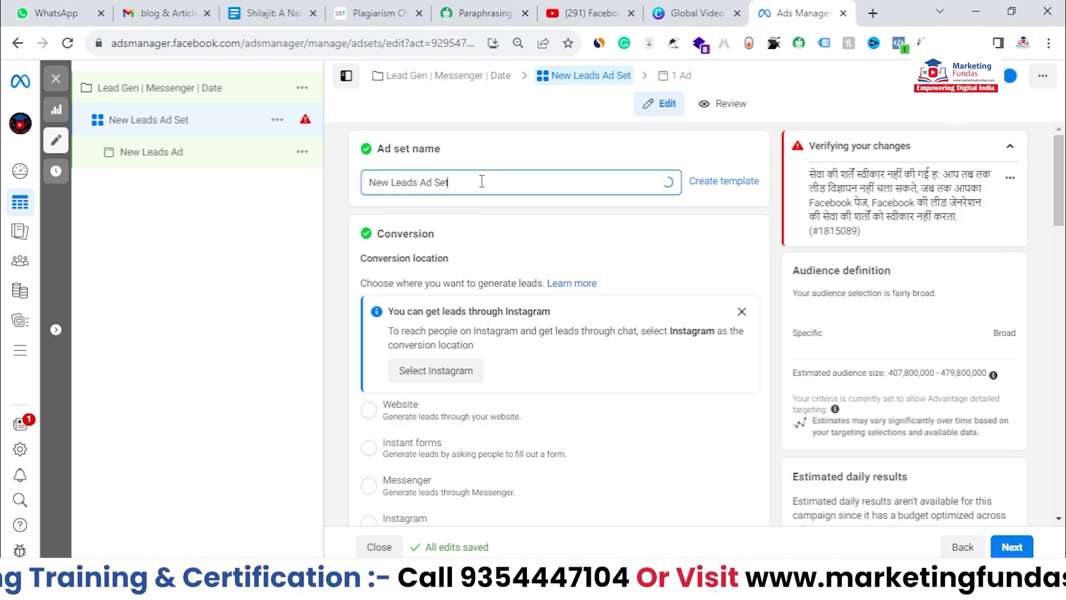
left_click_drag(481, 184, 364, 185)
key("BackSpace")
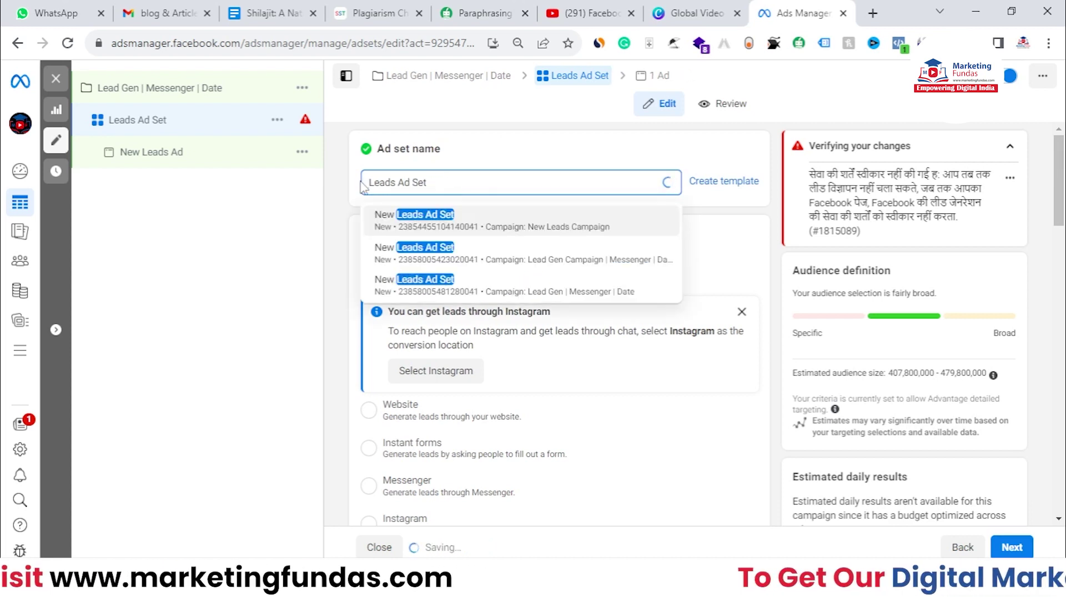
left_click(440, 184)
type("| ")
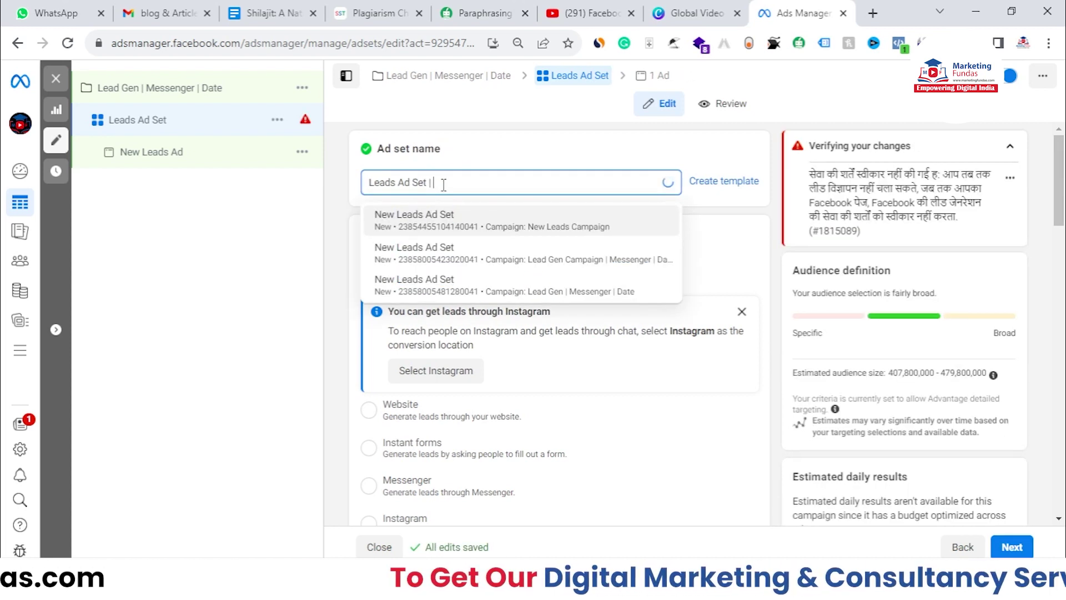
type("Messenger")
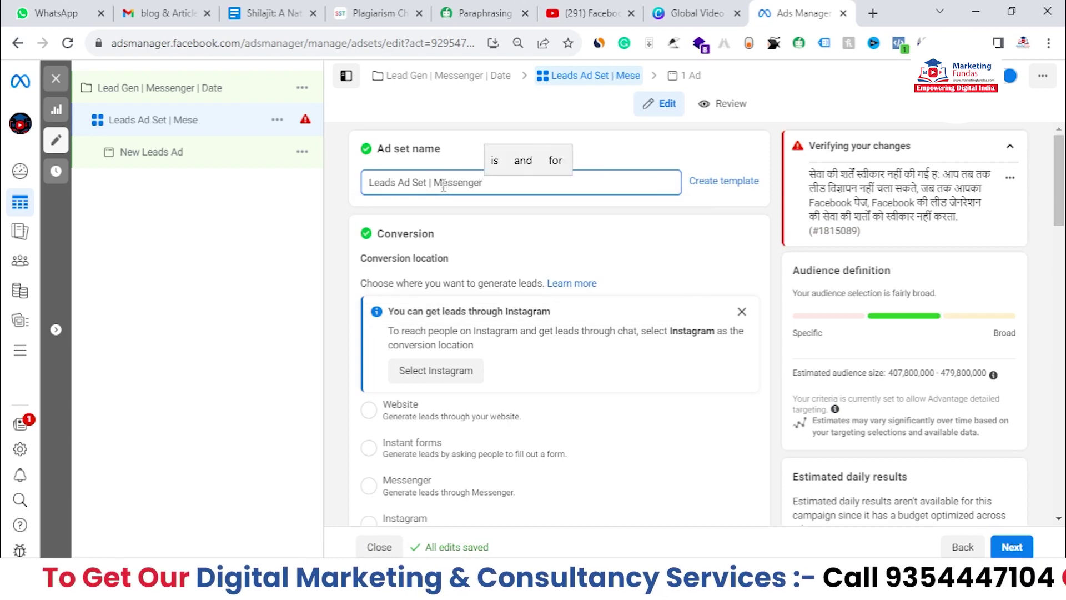
type(" |date")
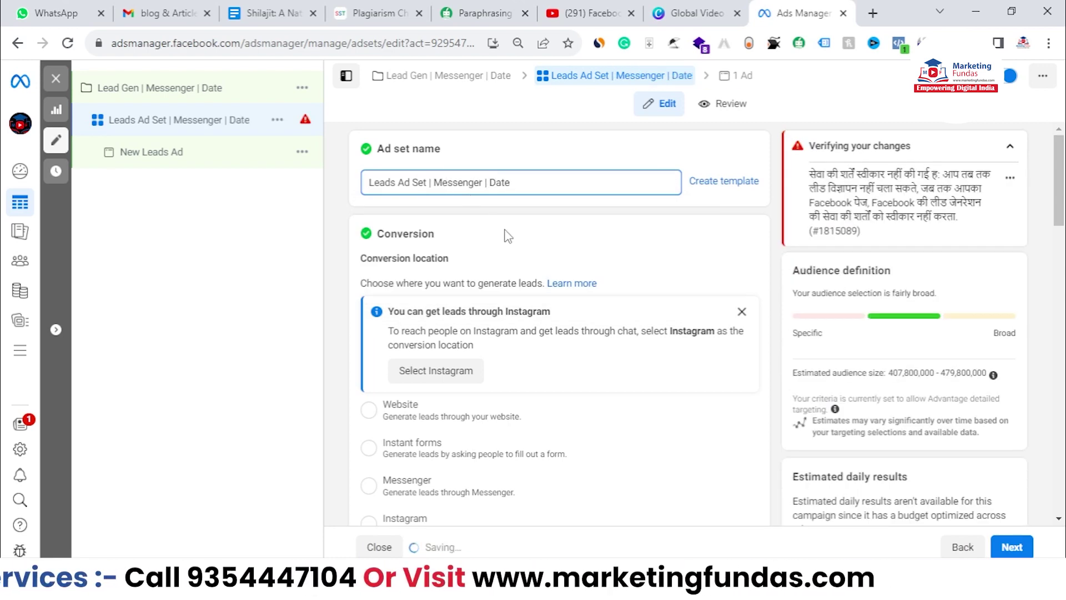
Select Messenger as the ad set's conversion location
scroll(502, 227, "down", 1)
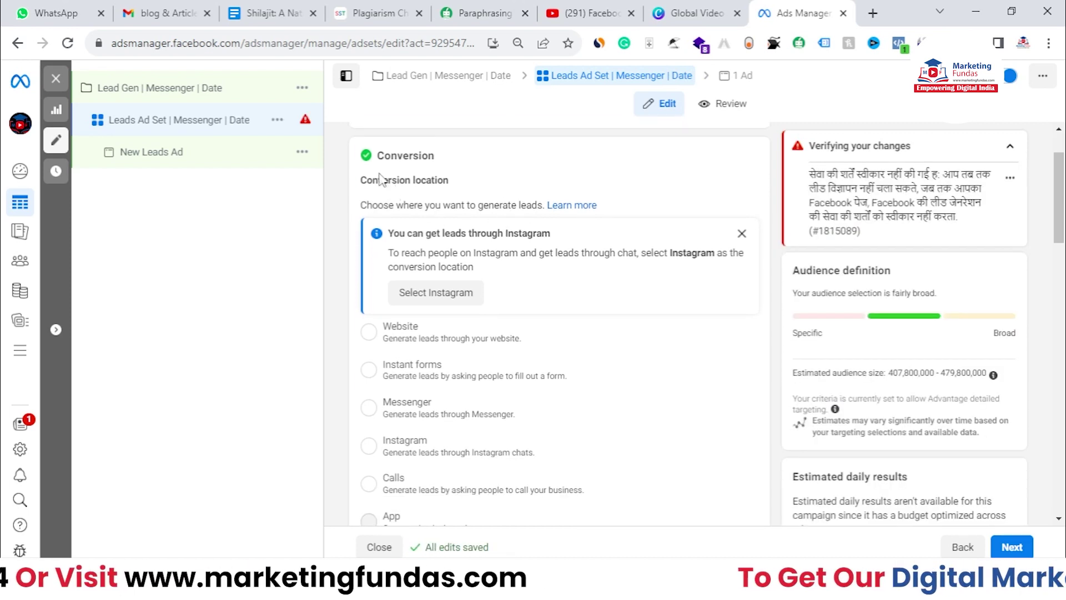
scroll(529, 254, "down", 3)
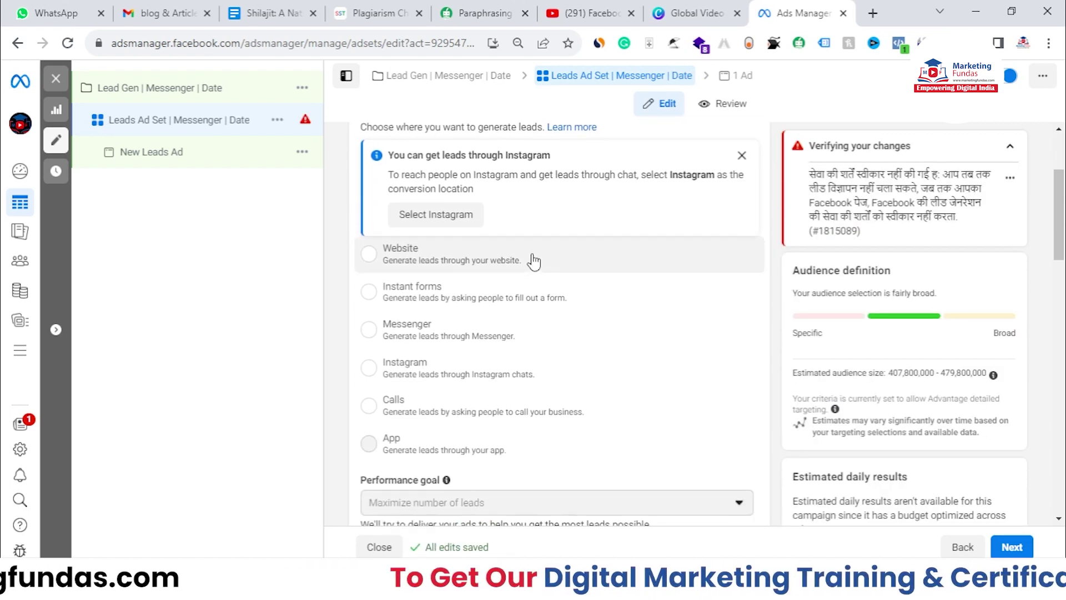
left_click(369, 251)
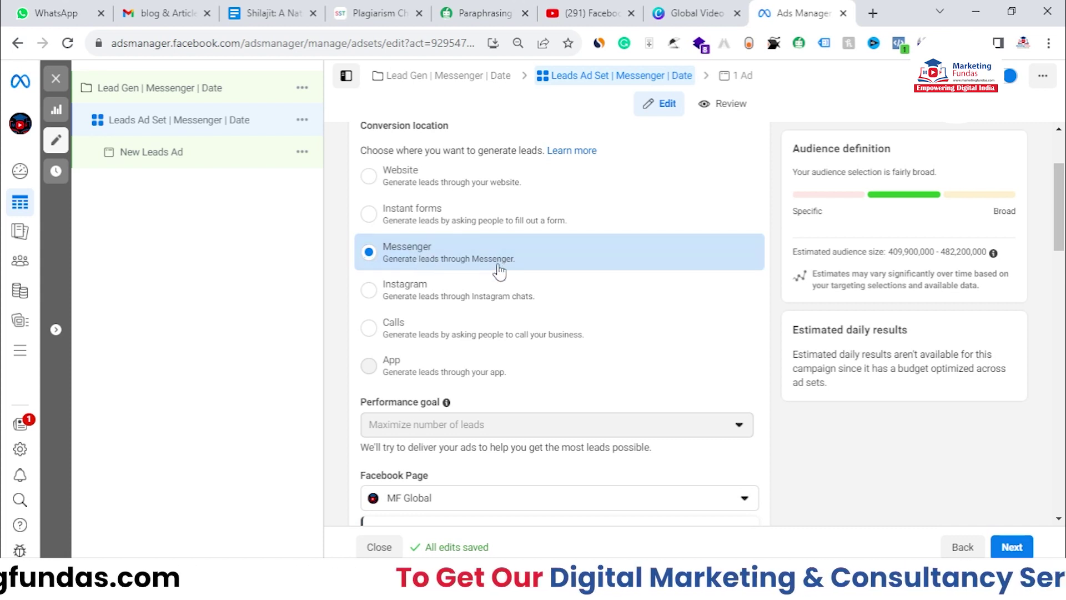
Review the Performance goal and keep MF Global as the Facebook Page
scroll(447, 277, "down", 3)
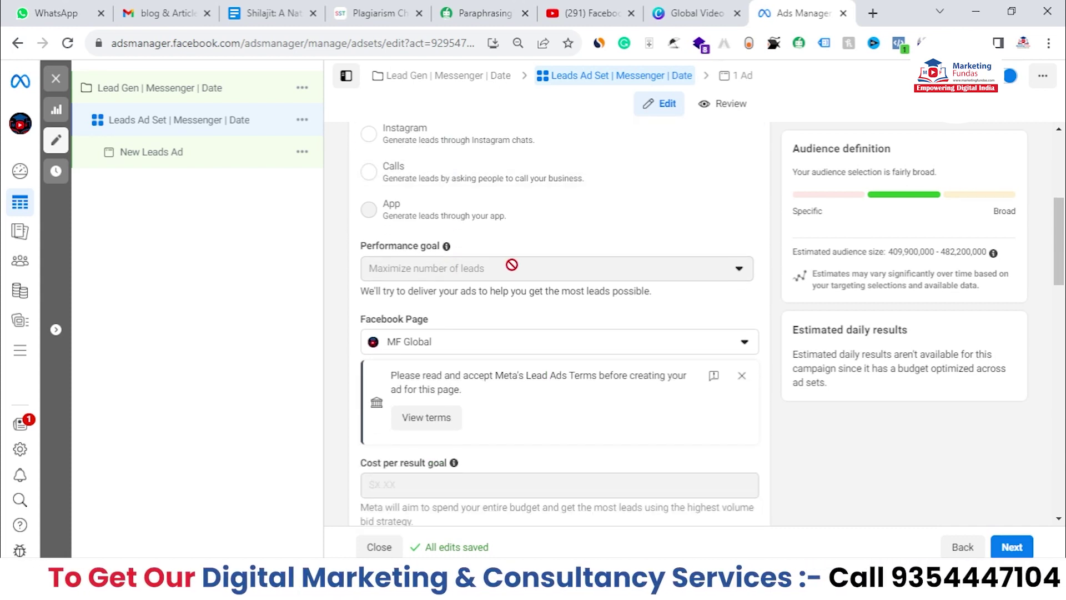
left_click_drag(359, 252, 463, 254)
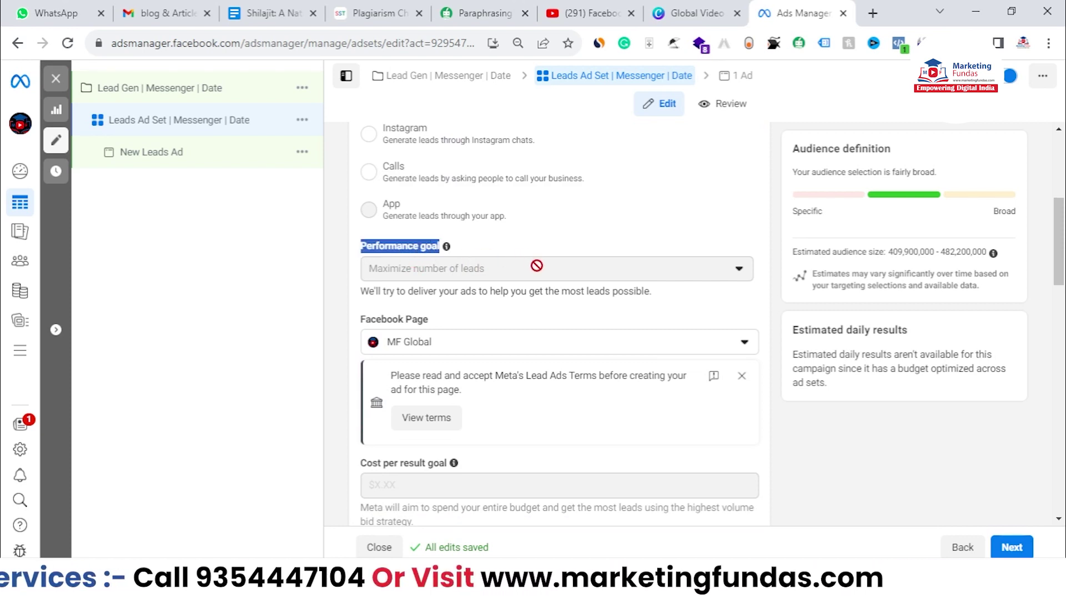
scroll(534, 267, "down", 2)
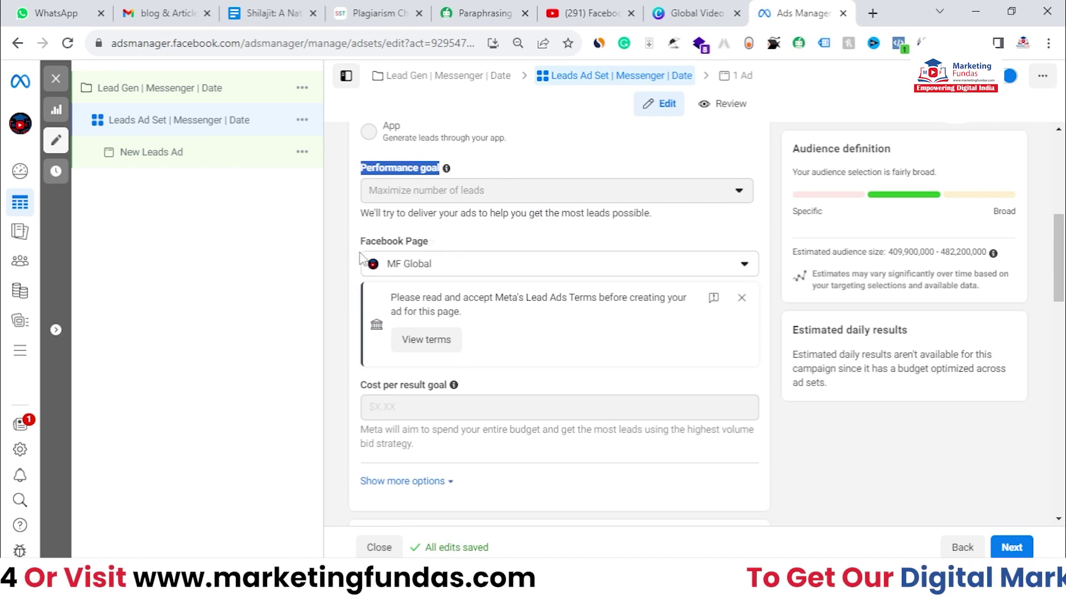
left_click(465, 269)
left_click(530, 264)
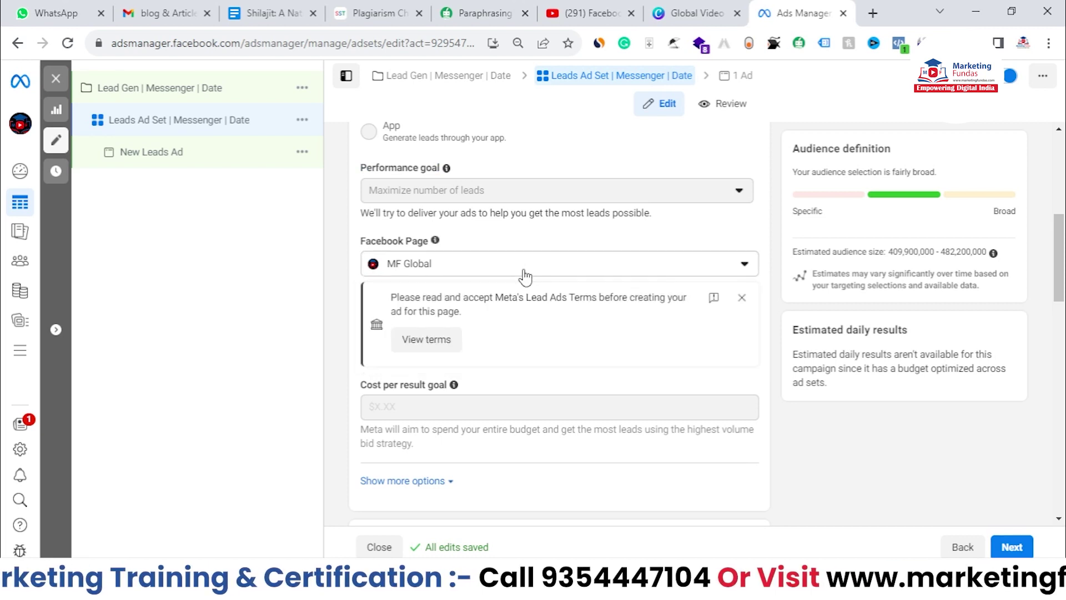
Review the Cost per result goal setting
scroll(524, 276, "down", 2)
left_click_drag(359, 308, 427, 308)
left_click(428, 340)
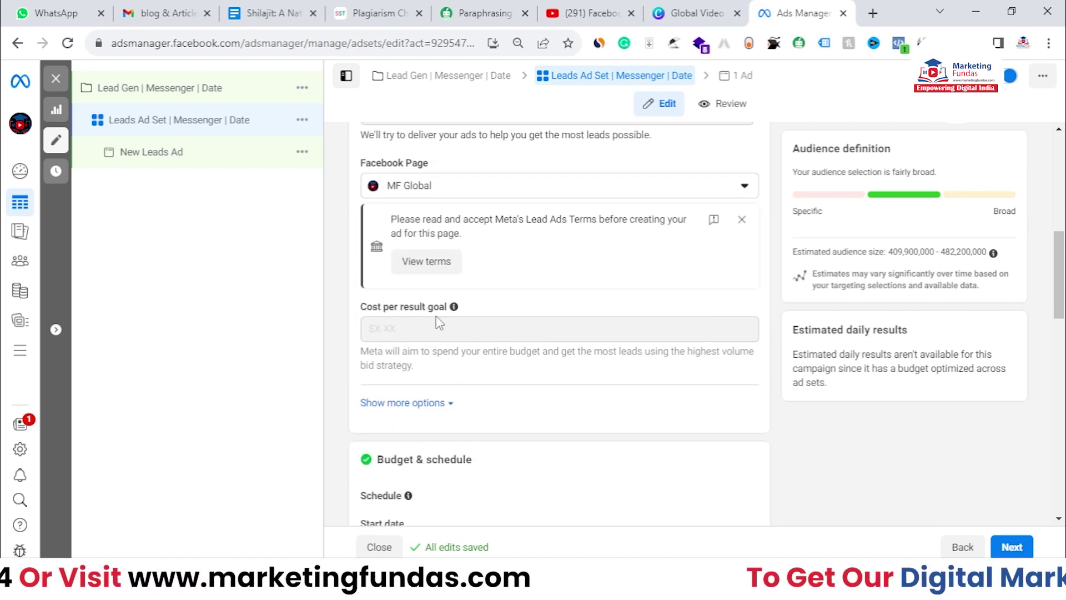
mouse_move(449, 328)
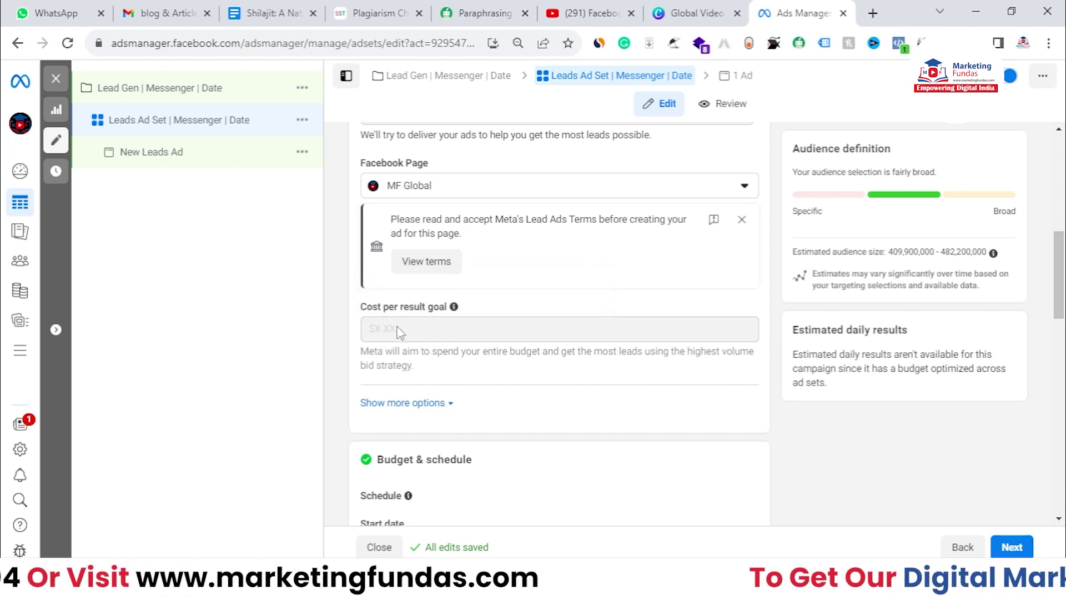
mouse_move(400, 334)
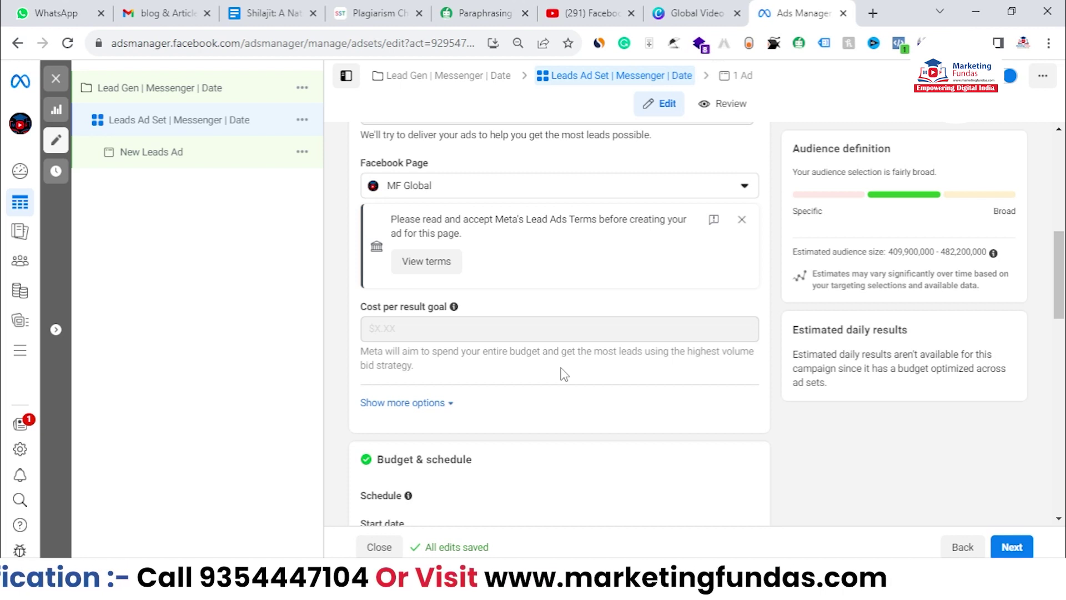
scroll(564, 373, "up", 4)
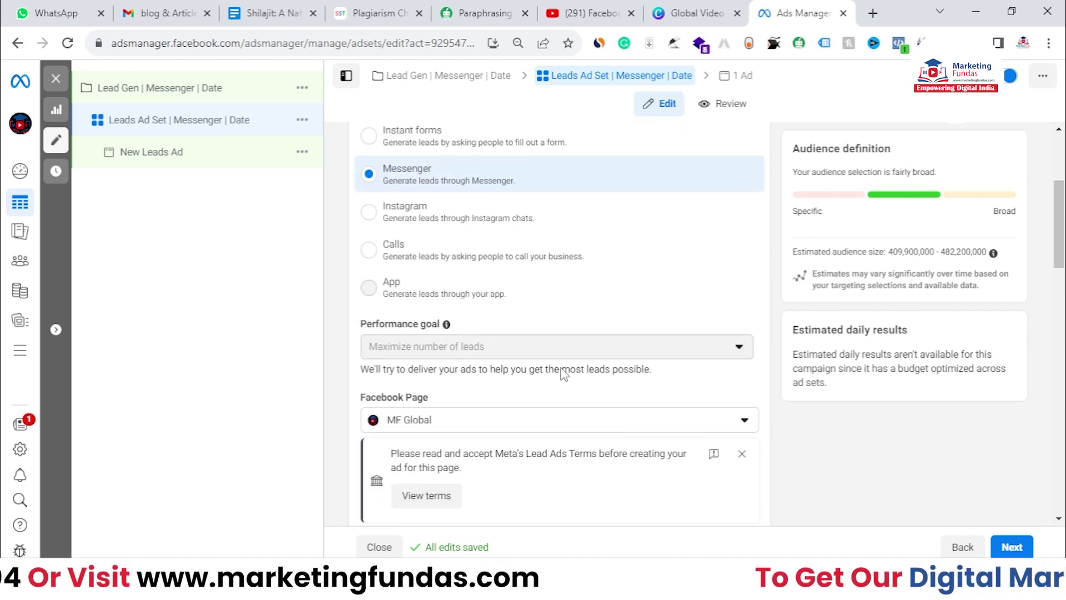
scroll(564, 373, "down", 3)
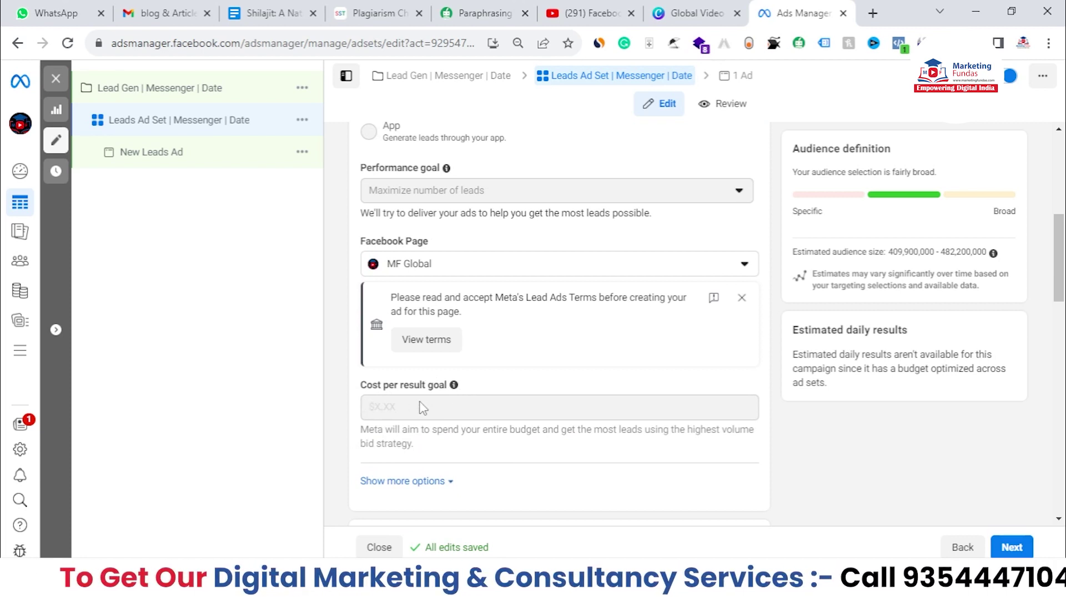
scroll(422, 408, "down", 2)
scroll(419, 333, "down", 2)
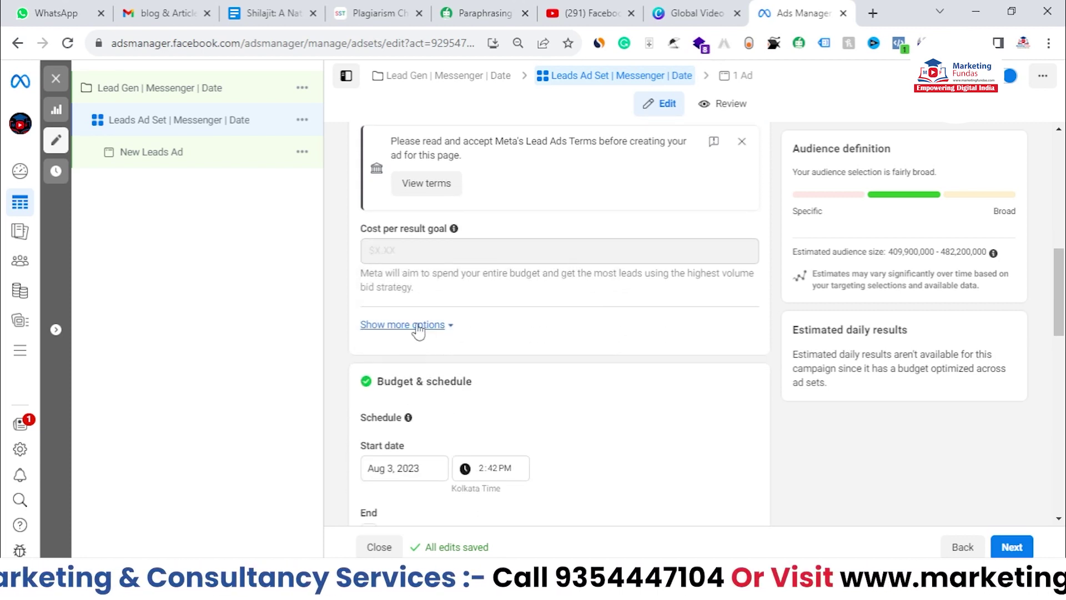
Reveal the extra bidding settings, showing the ad set is charged per Impression
left_click(418, 327)
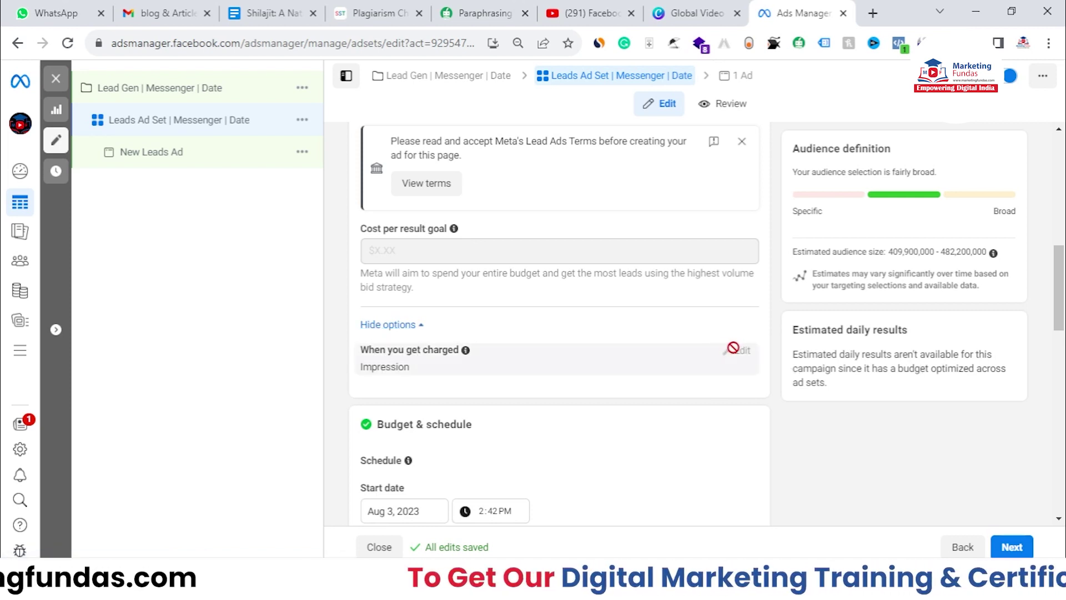
scroll(542, 348, "down", 3)
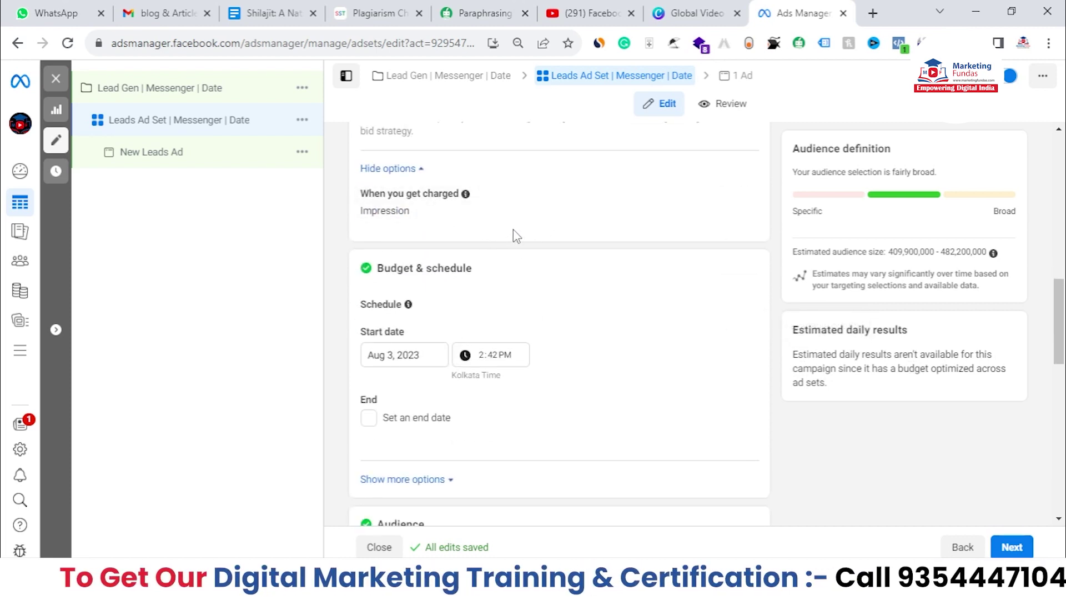
scroll(575, 209, "down", 1)
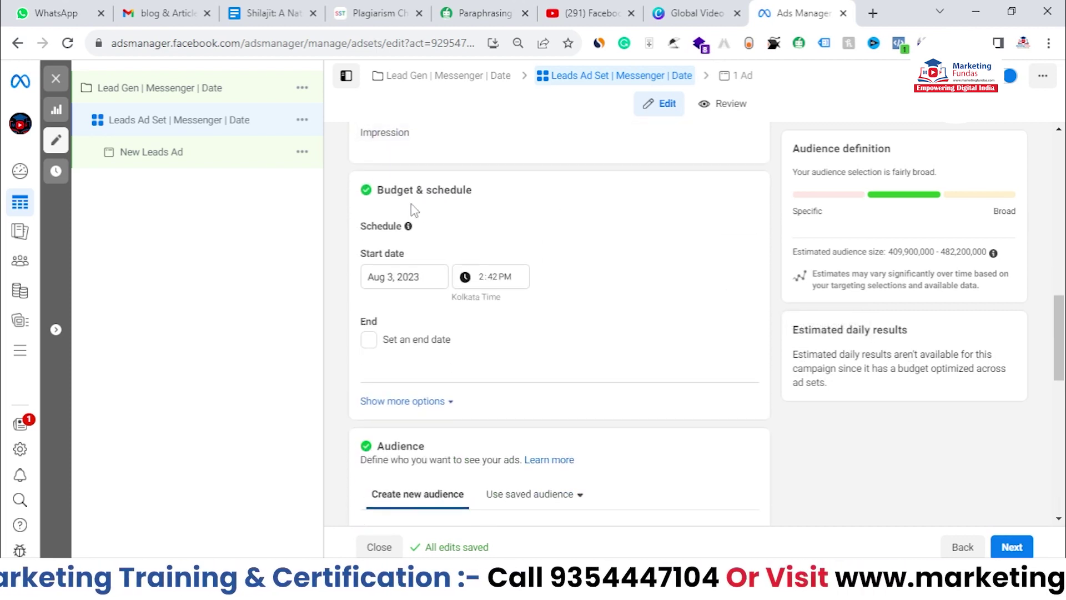
left_click_drag(377, 189, 465, 194)
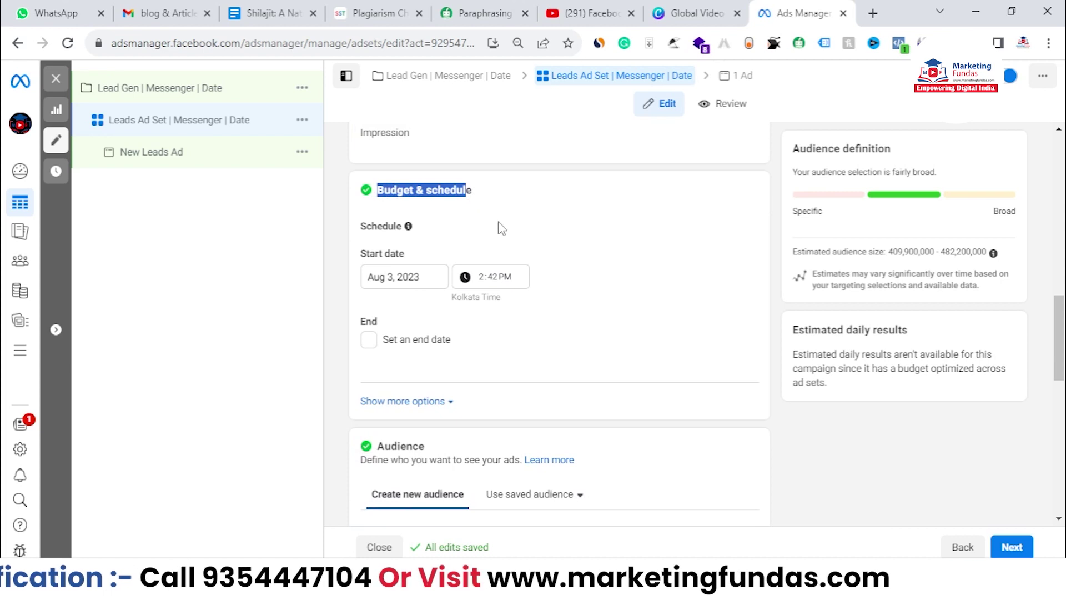
left_click(420, 275)
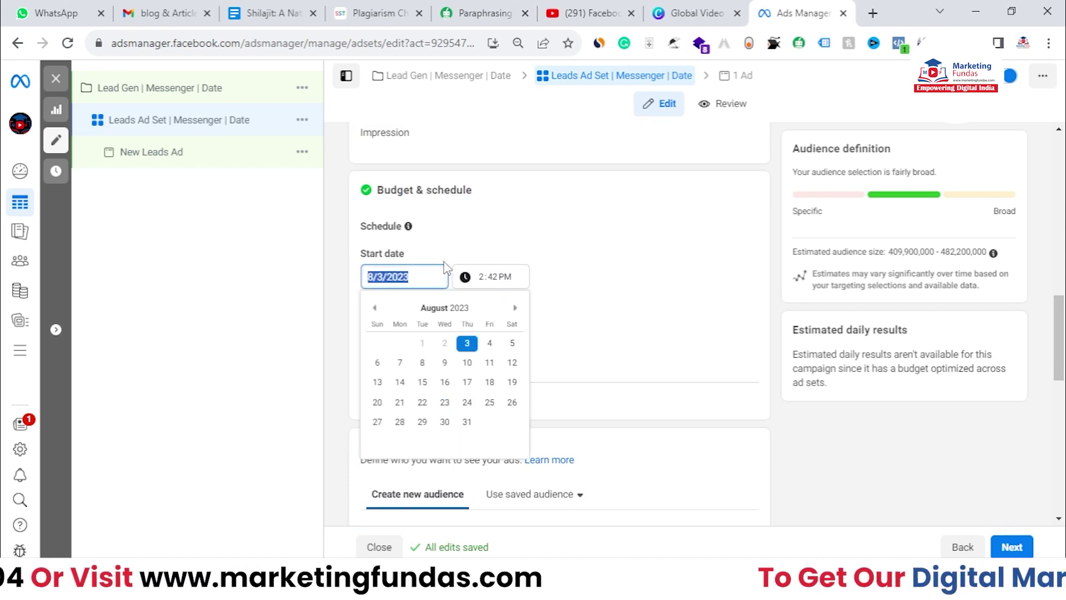
left_click(575, 253)
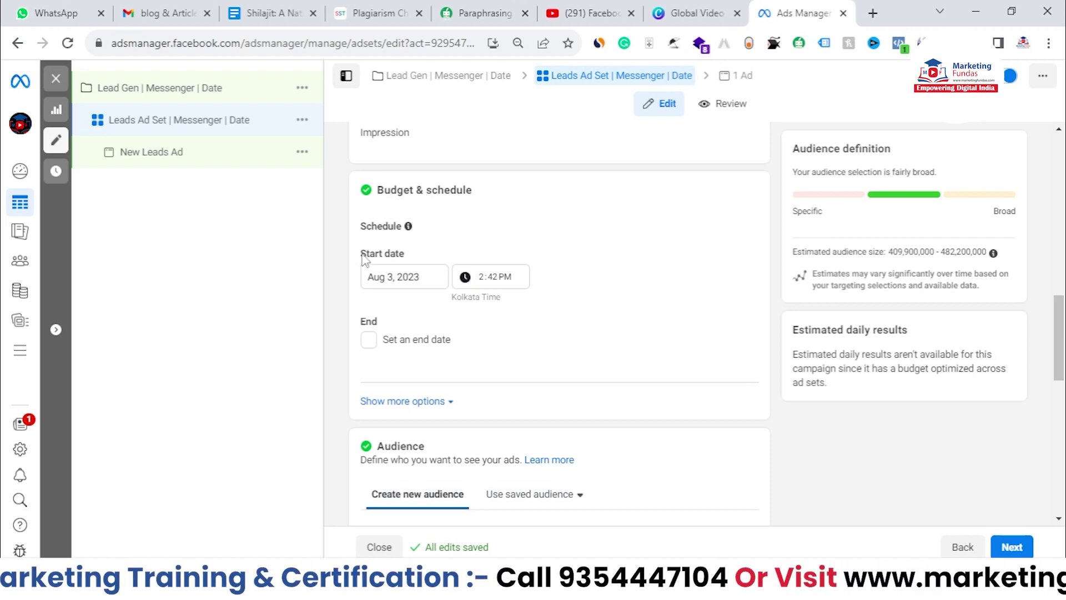
left_click(421, 282)
left_click(552, 269)
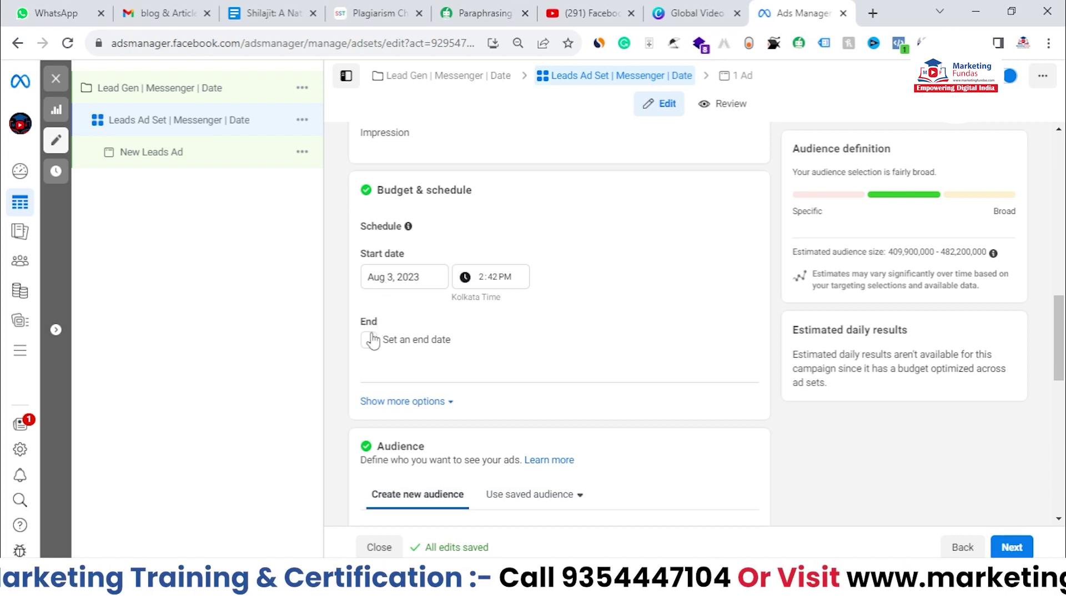
scroll(372, 340, "down", 3)
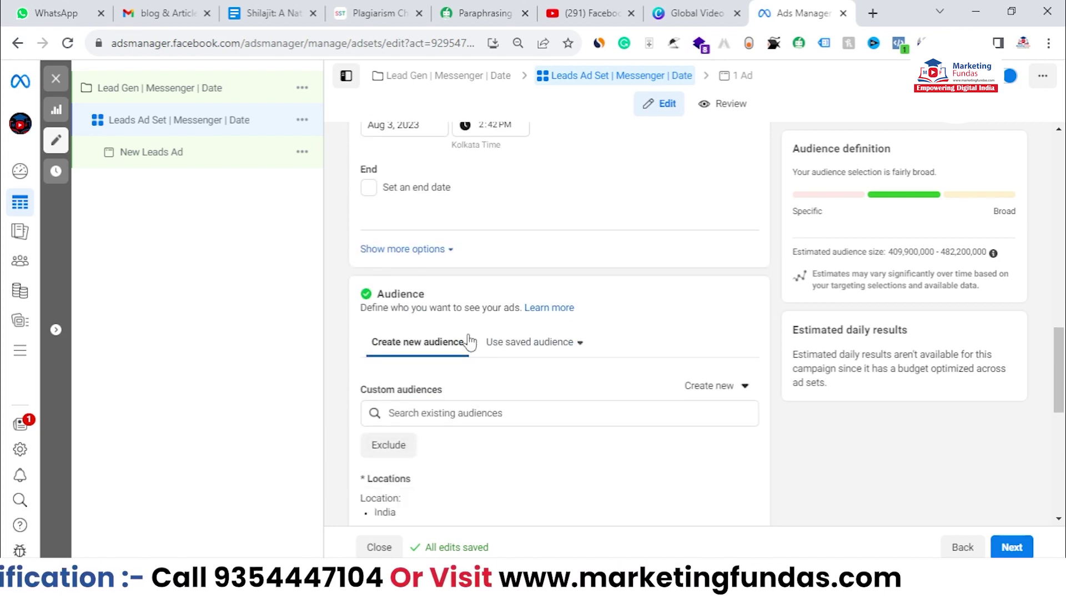
left_click(414, 245)
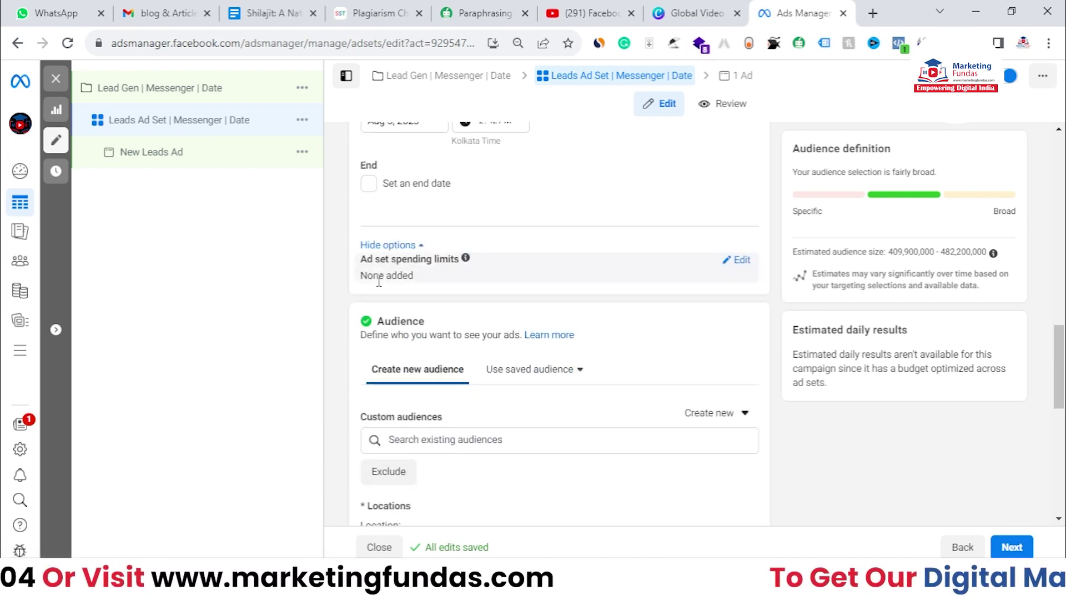
left_click_drag(360, 267, 460, 260)
left_click(739, 260)
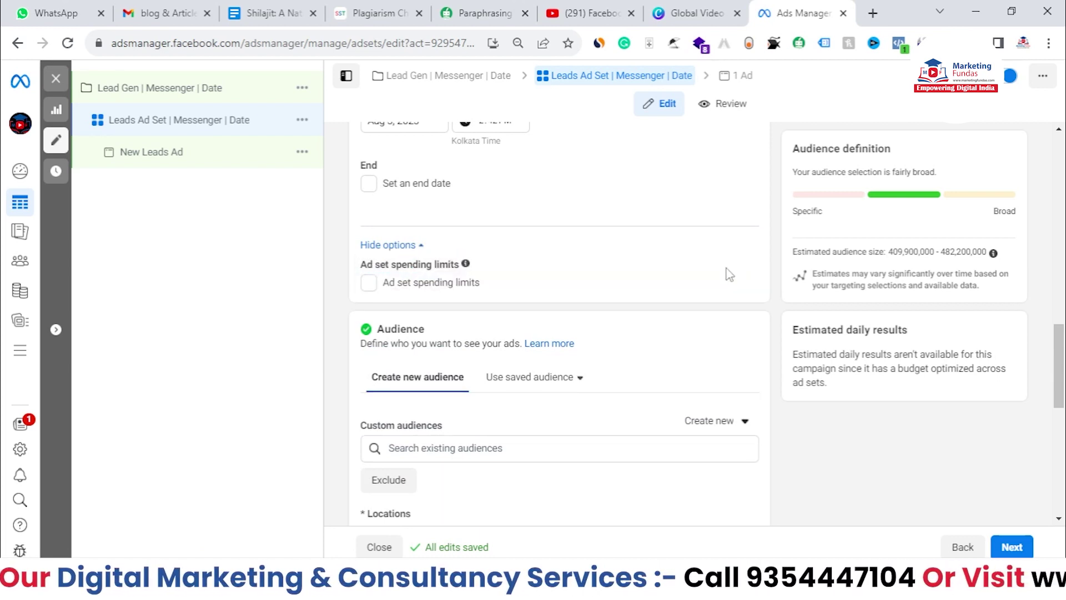
left_click(368, 283)
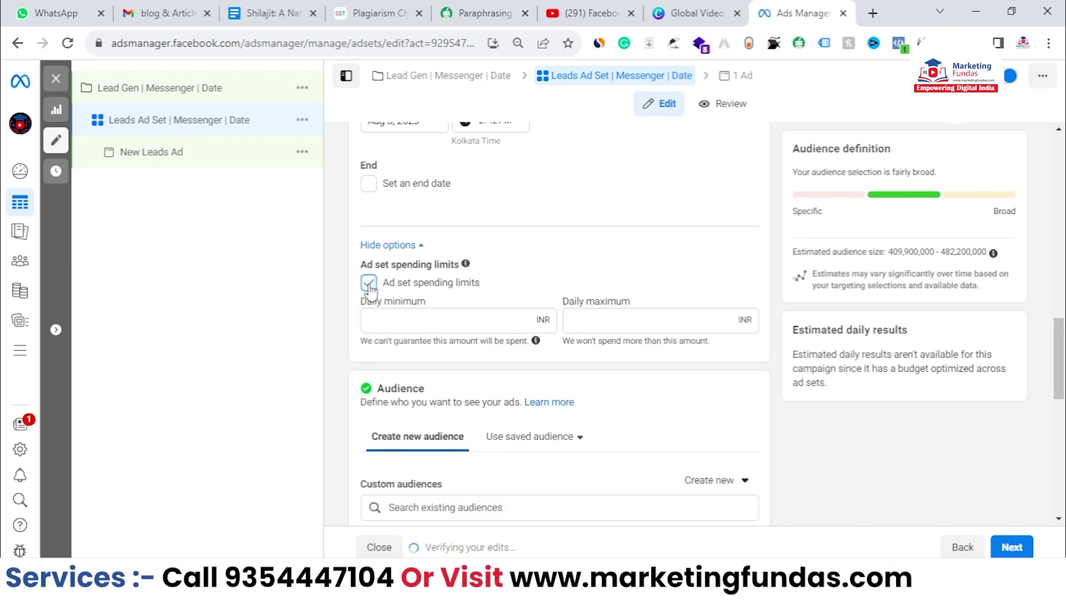
left_click(368, 283)
left_click(390, 244)
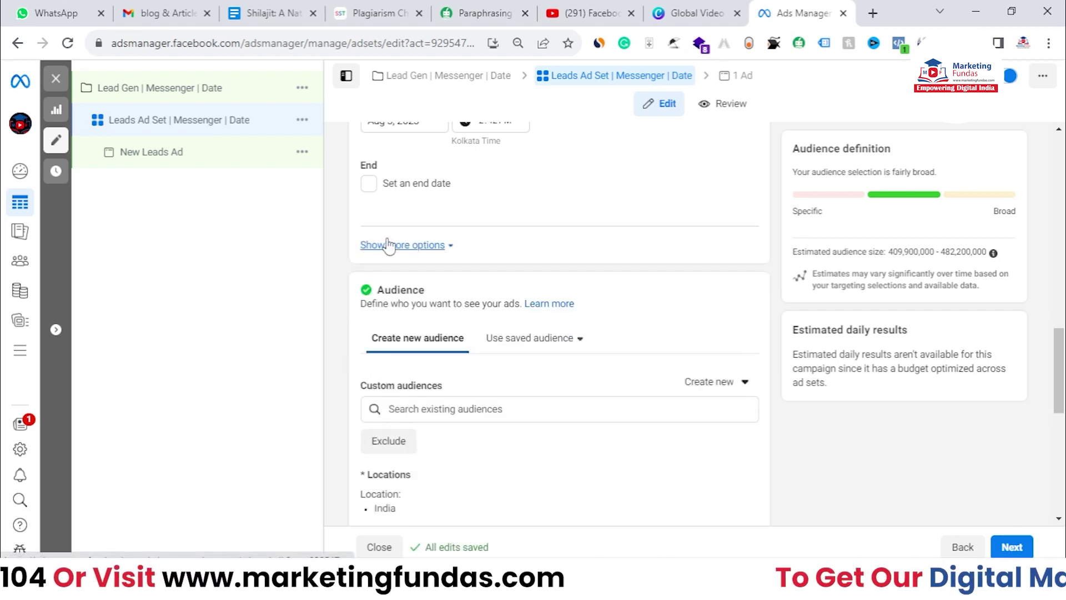
scroll(444, 262, "down", 3)
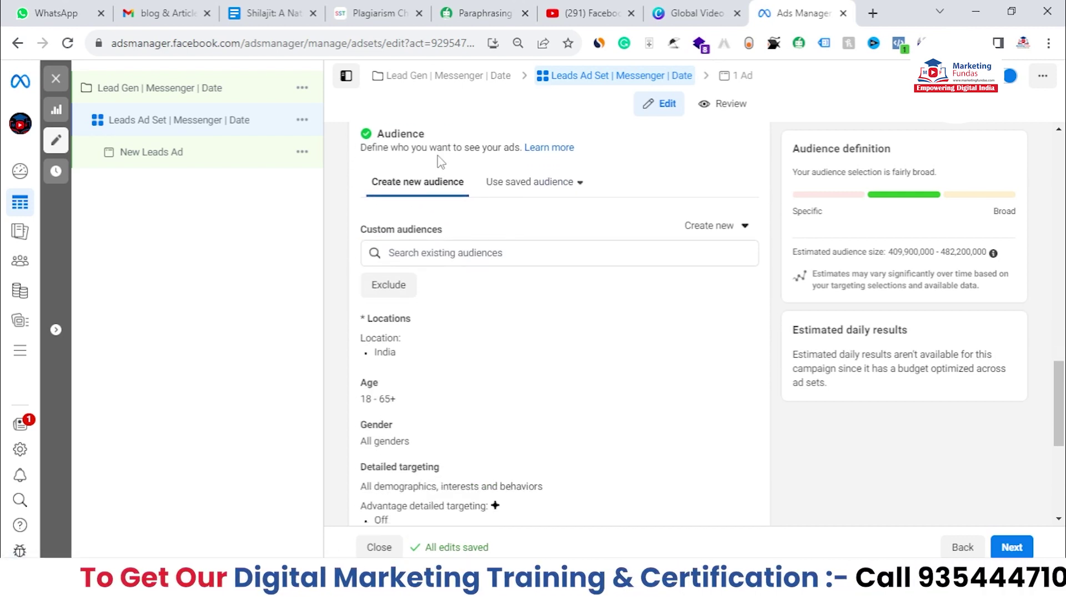
scroll(433, 228, "down", 2)
scroll(417, 222, "up", 2)
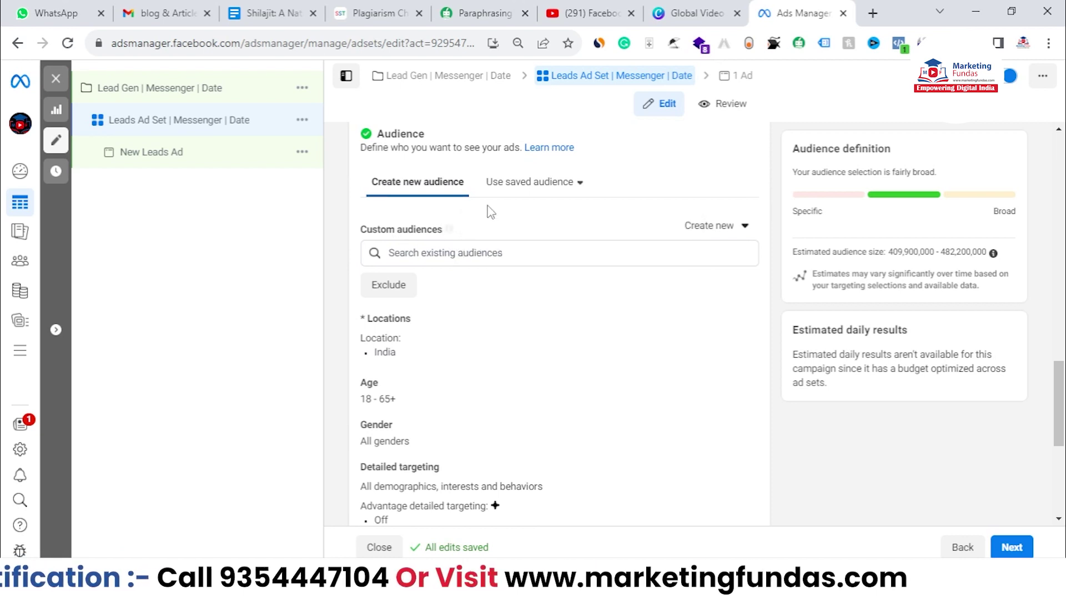
left_click(695, 227)
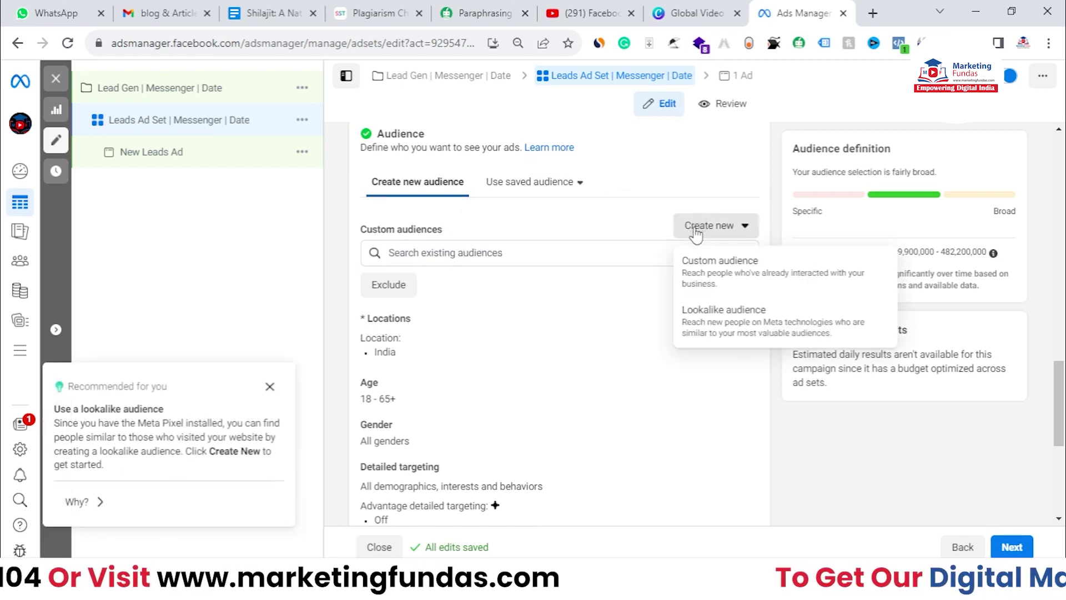
left_click(621, 185)
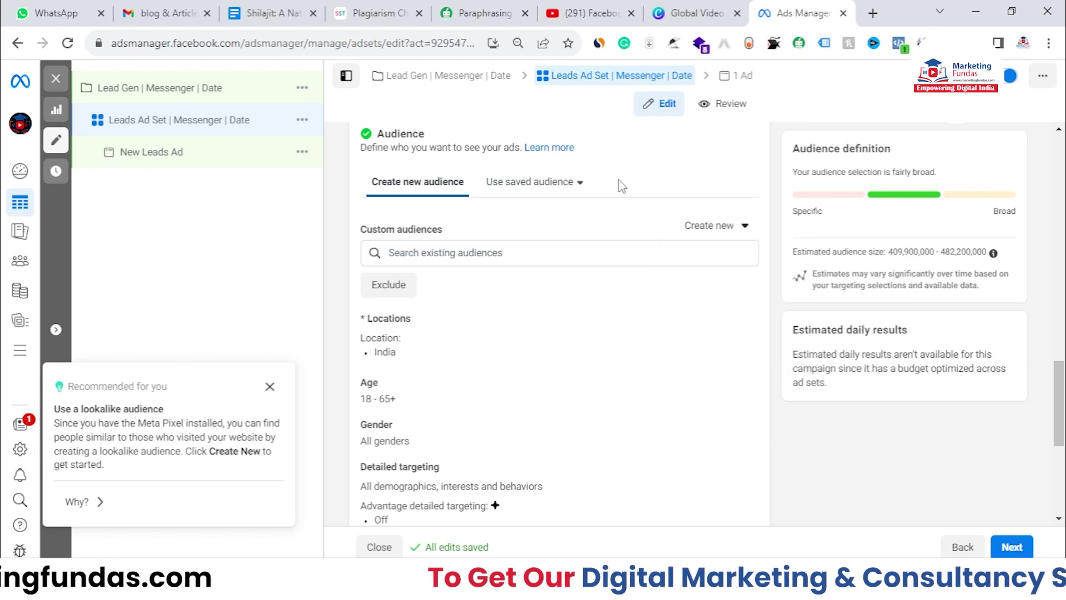
left_click(270, 386)
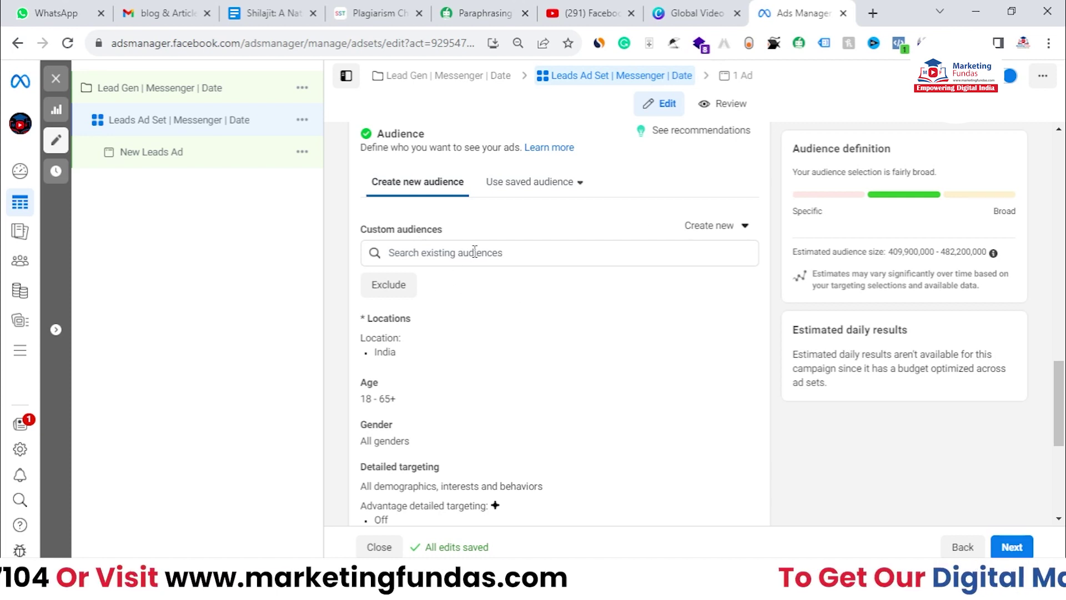
left_click(738, 225)
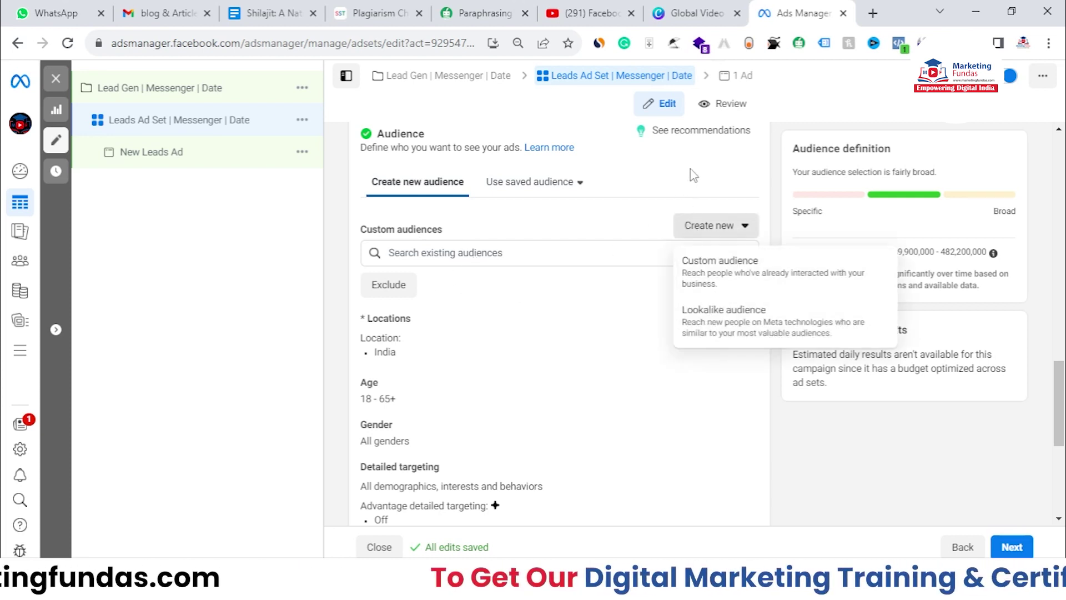
key("Escape")
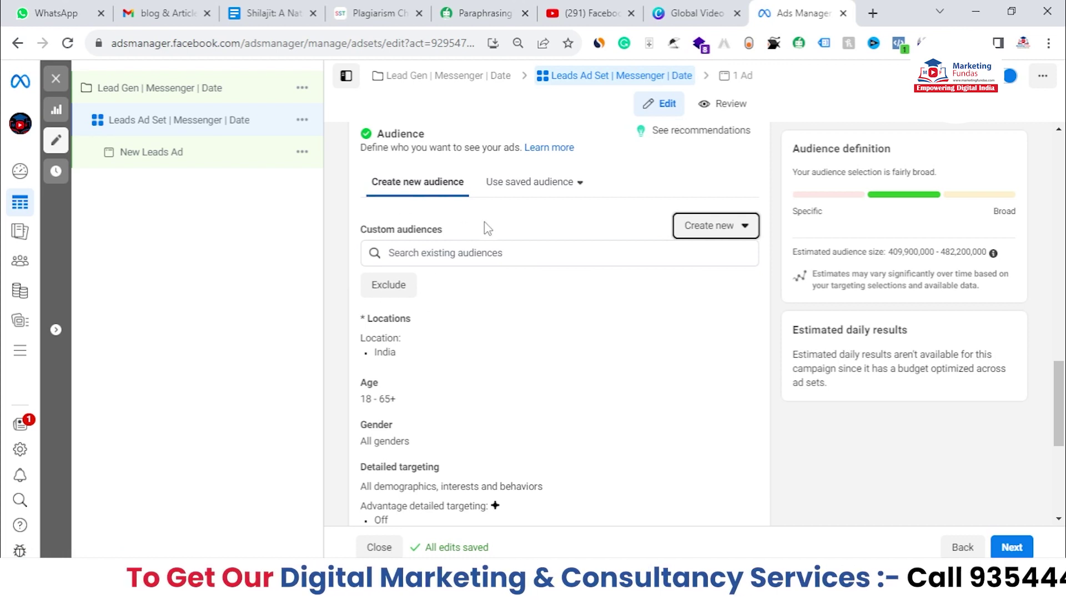
scroll(558, 328, "down", 2)
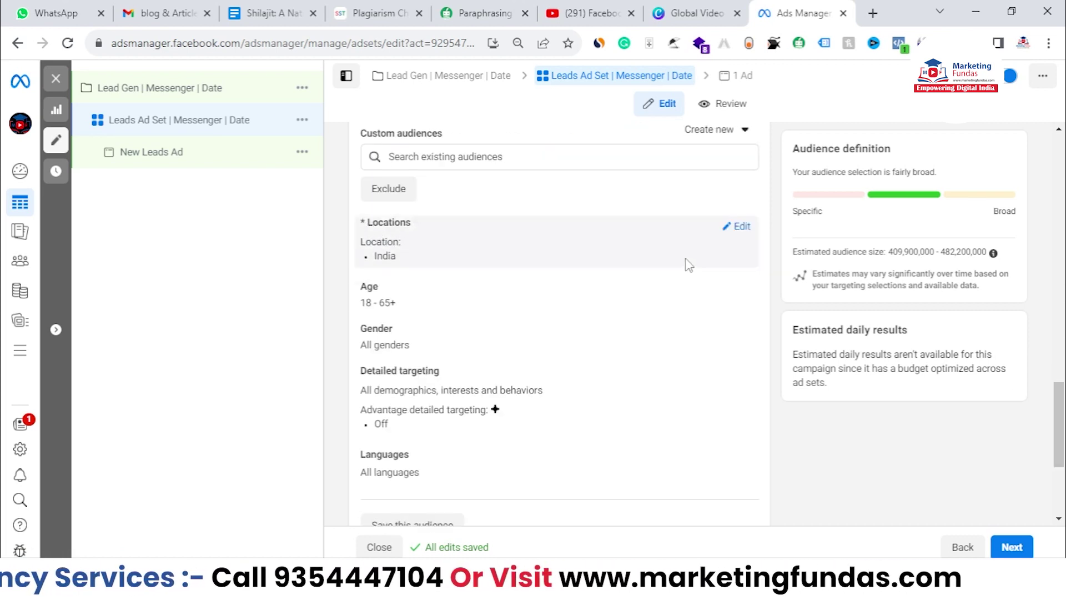
Add United States to the targeted locations, then remove it so only India remains
left_click(741, 228)
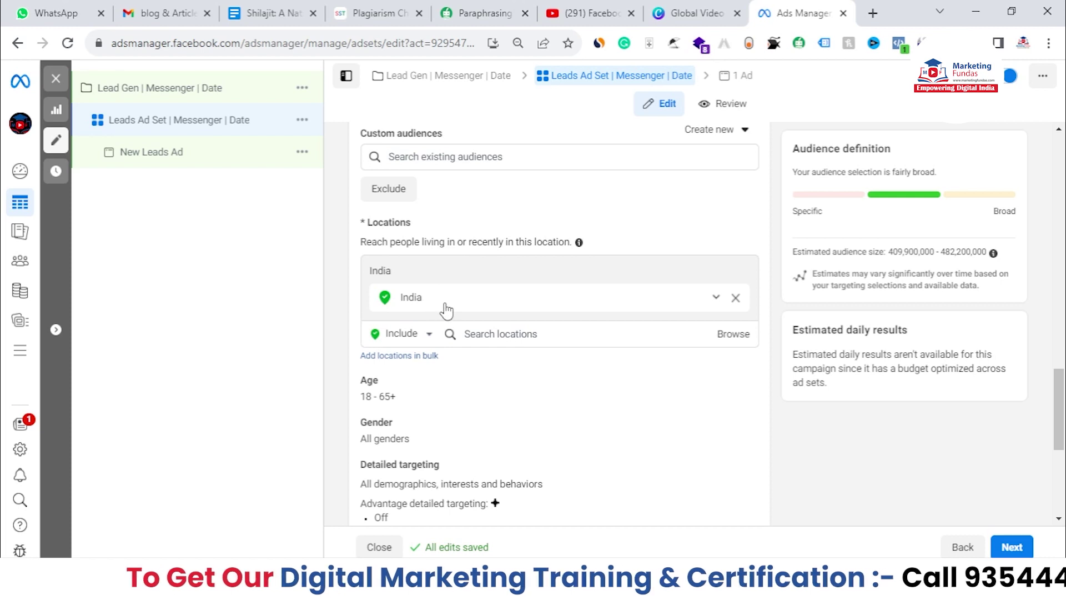
left_click(535, 336)
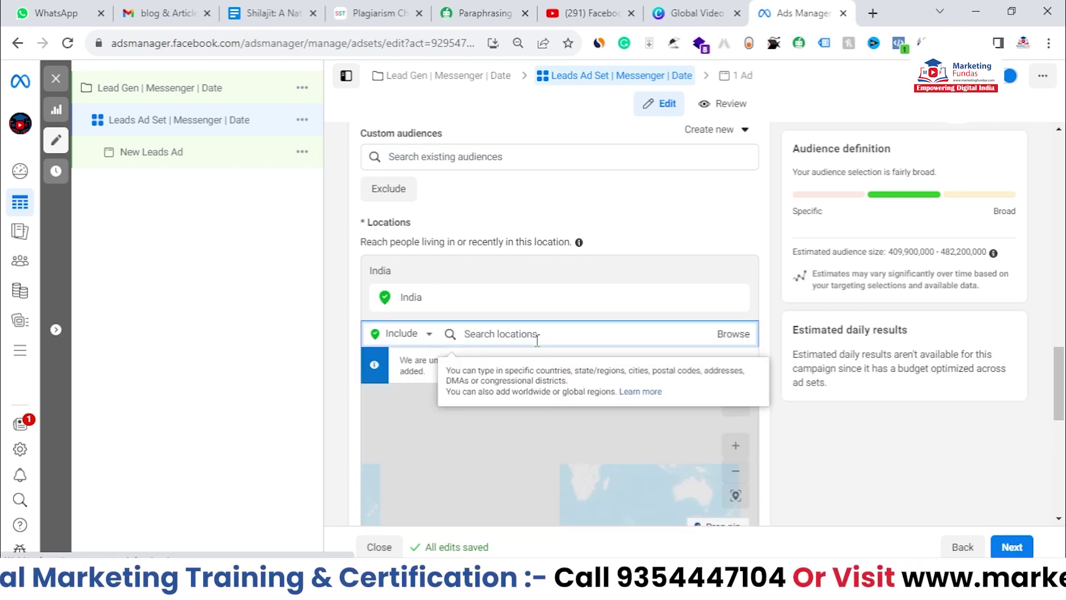
type("United")
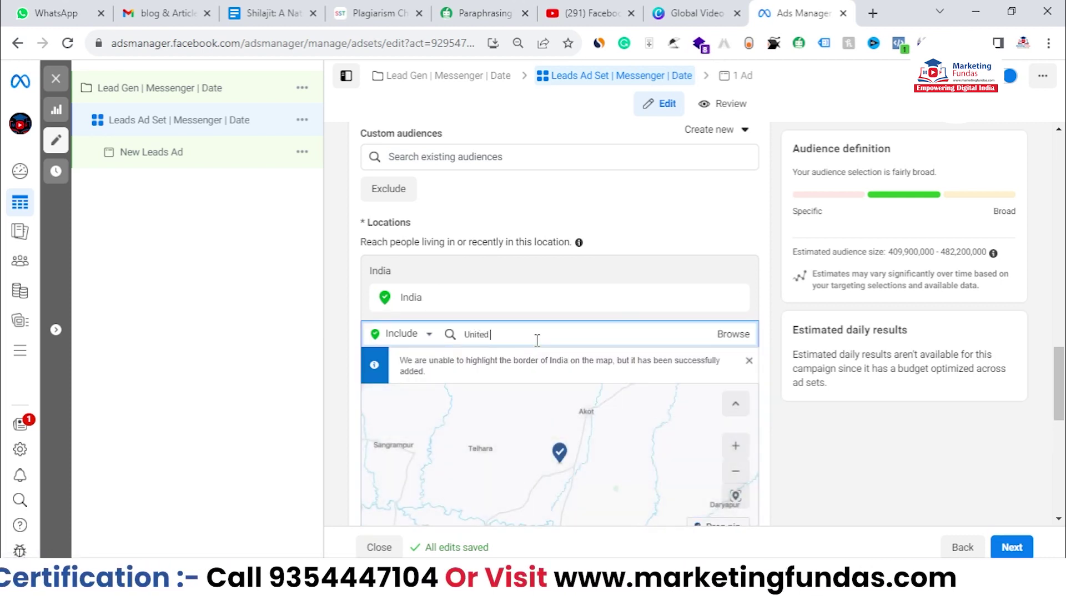
type(" states")
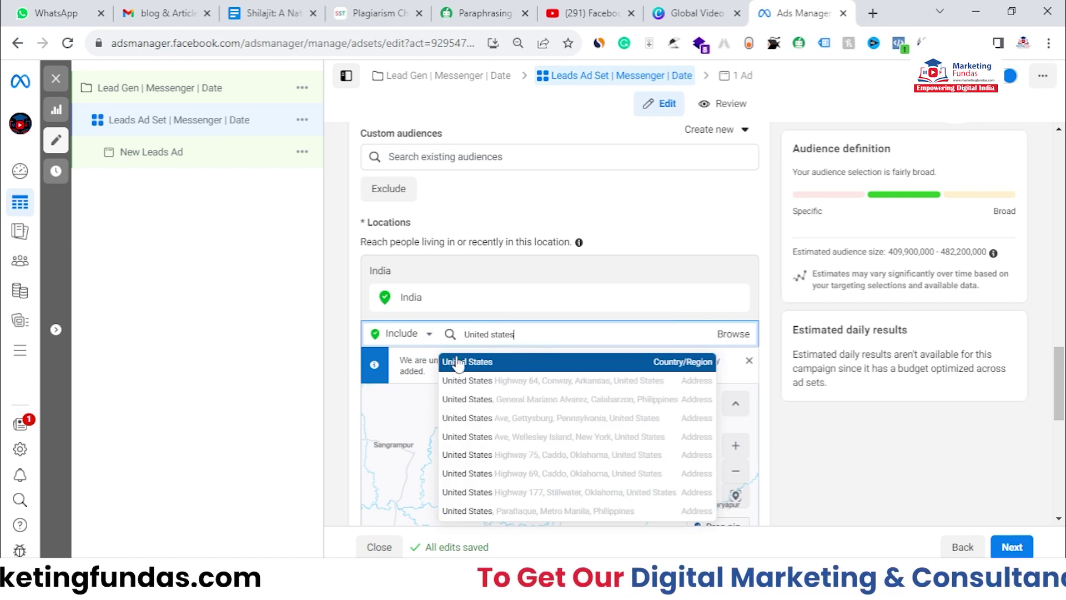
left_click(644, 366)
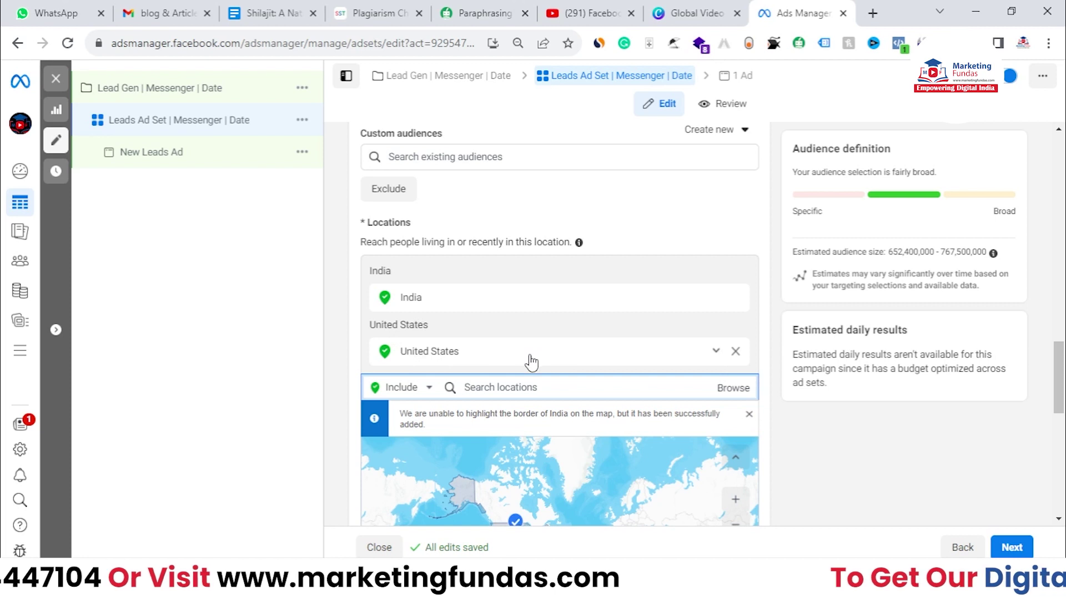
type("**")
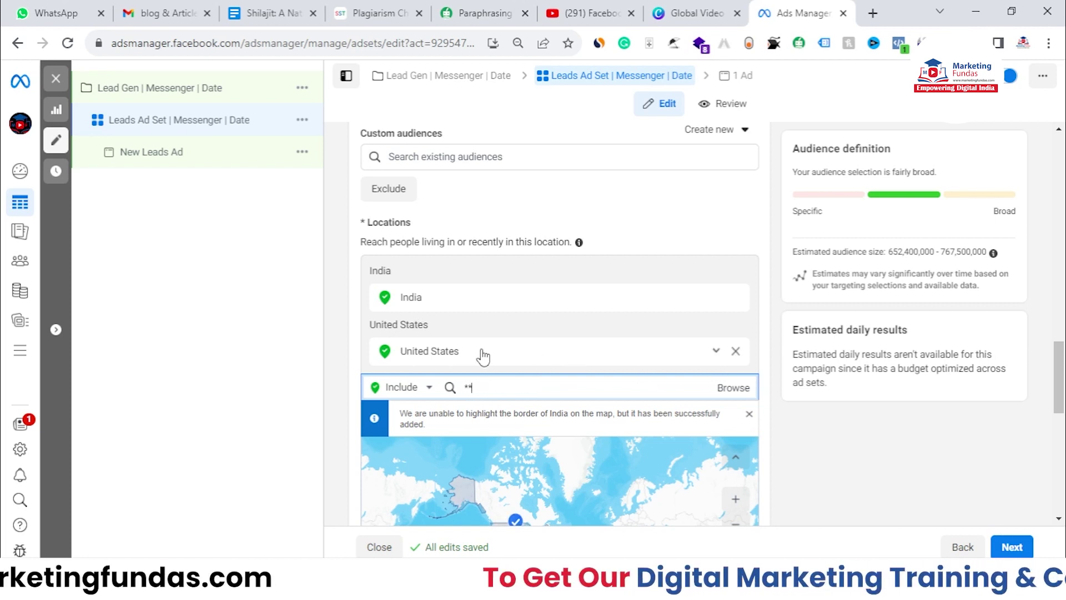
left_click(734, 353)
scroll(438, 308, "down", 4)
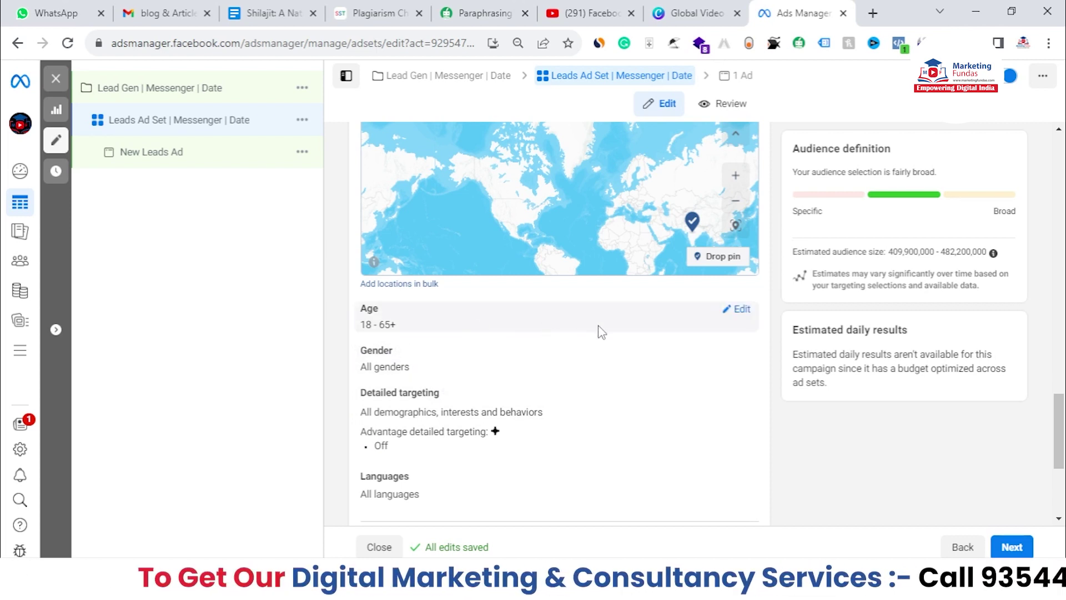
Set the maximum audience age to 40, giving an 18–40 age range
left_click(743, 311)
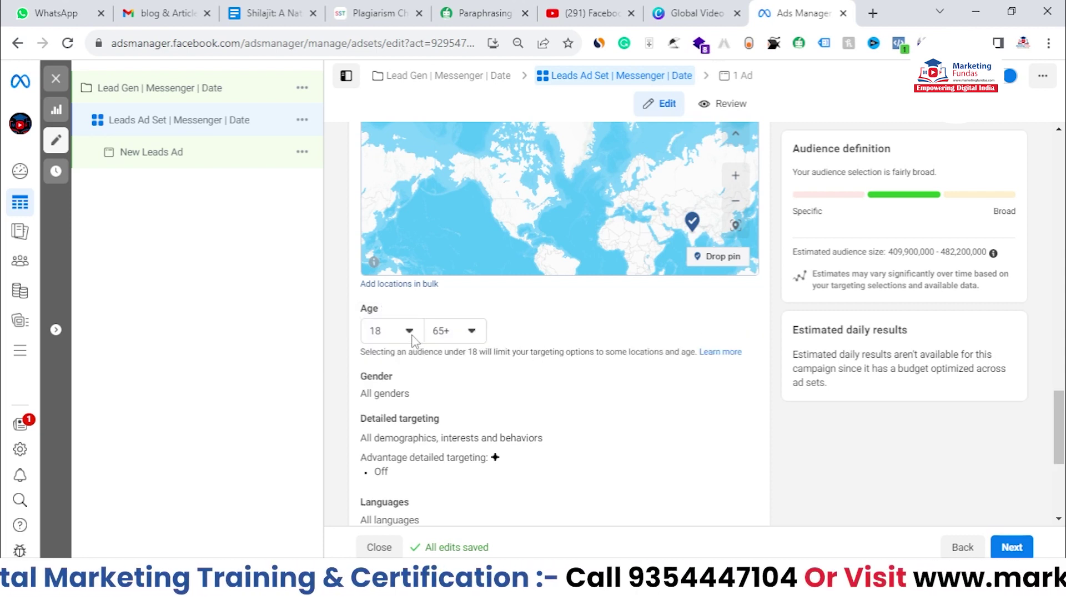
left_click(472, 331)
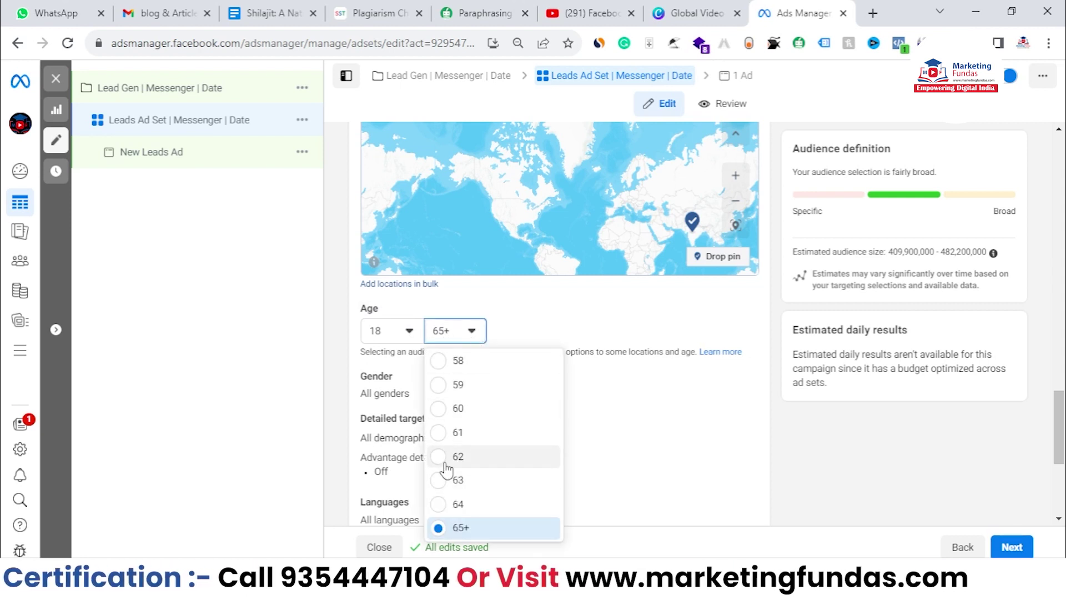
scroll(483, 488, "up", 5)
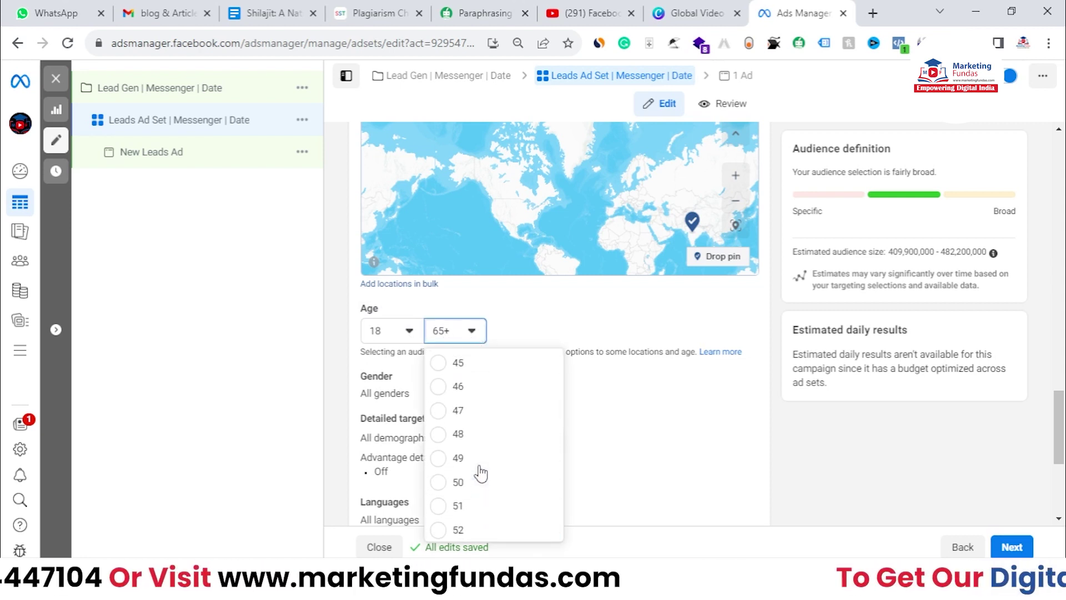
scroll(461, 466, "up", 4)
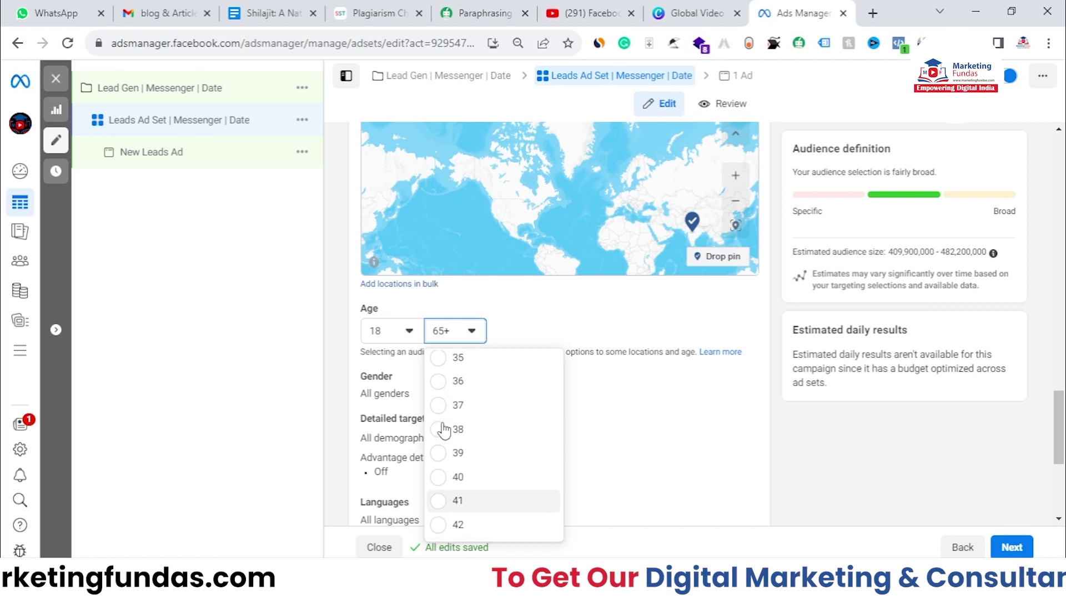
scroll(438, 427, "up", 1)
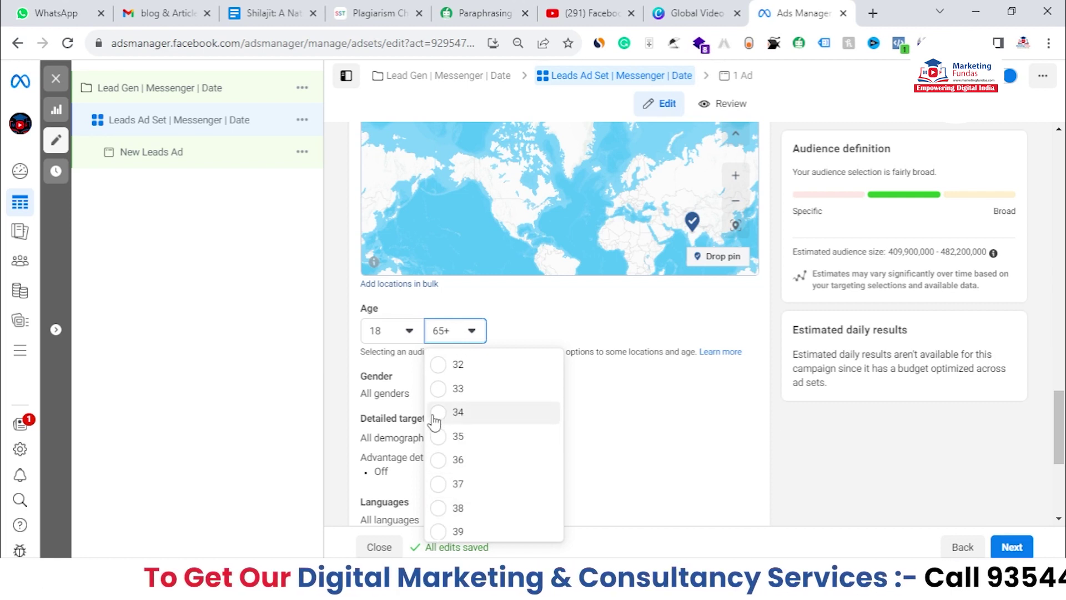
scroll(435, 422, "down", 2)
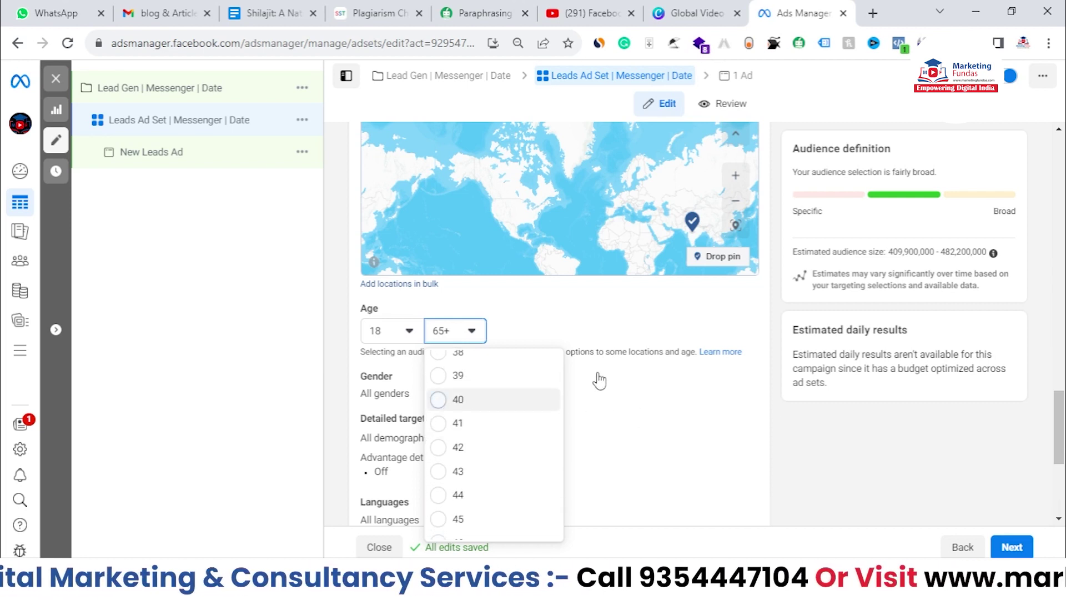
key("Return")
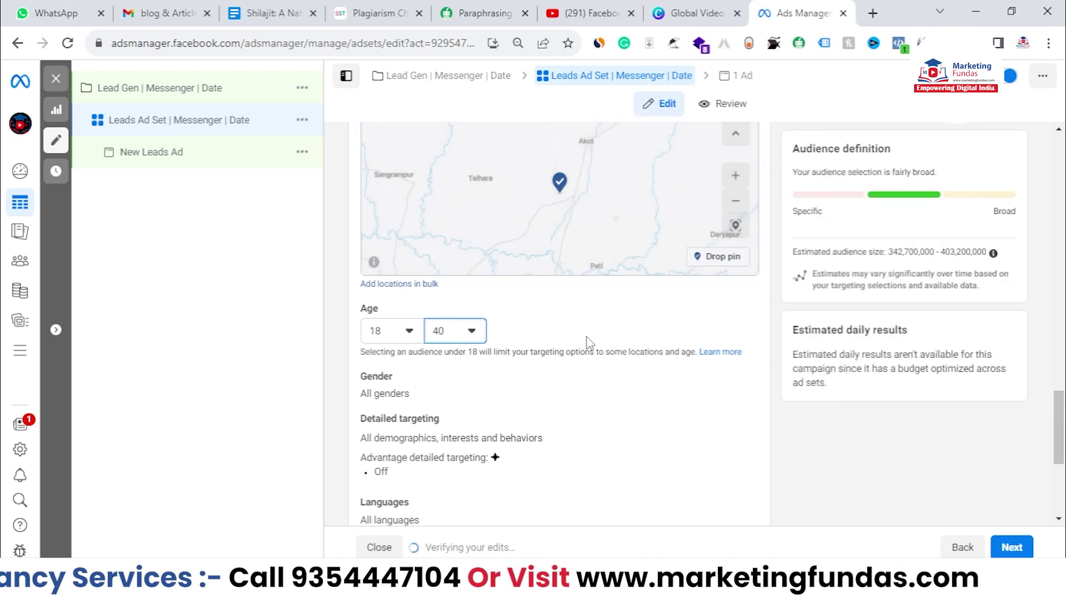
Review the narrowed audience estimate of 342.7–403.2 million people
scroll(490, 392, "down", 1)
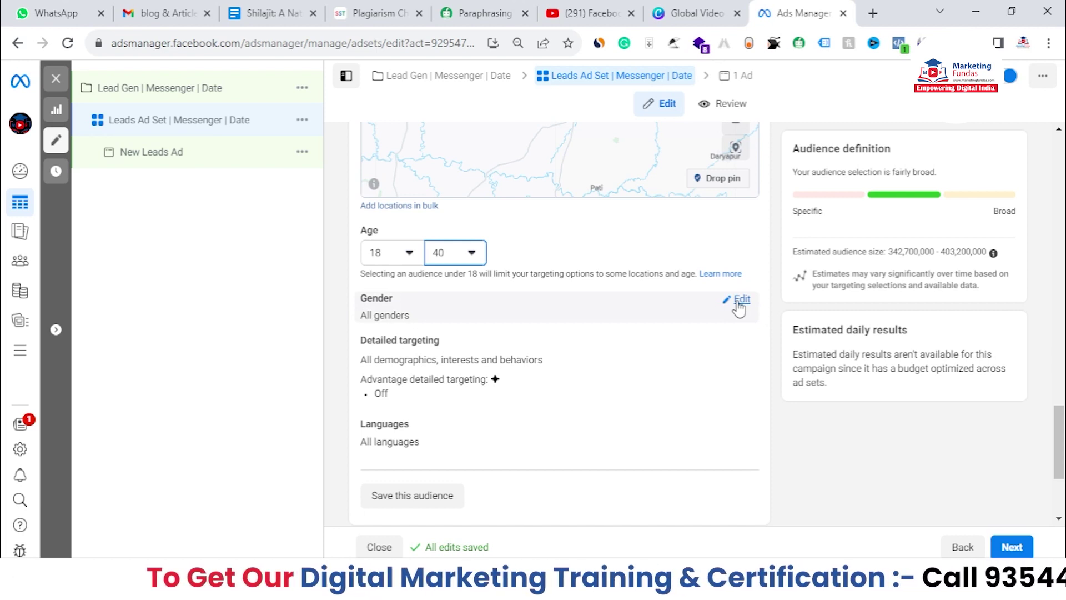
scroll(598, 256, "down", 1)
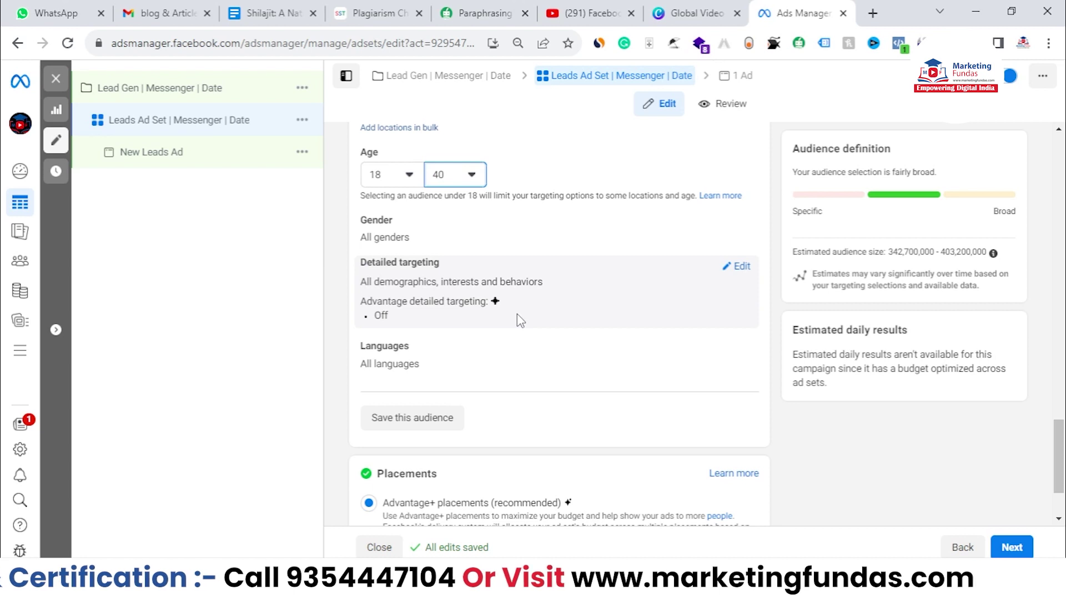
scroll(440, 283, "up", 2)
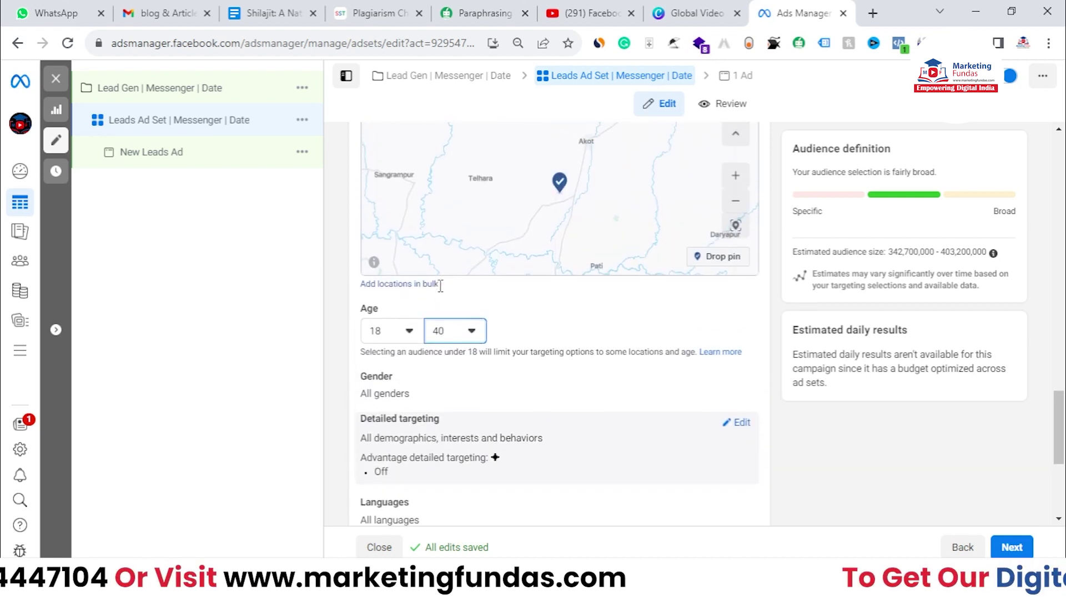
scroll(440, 286, "up", 5)
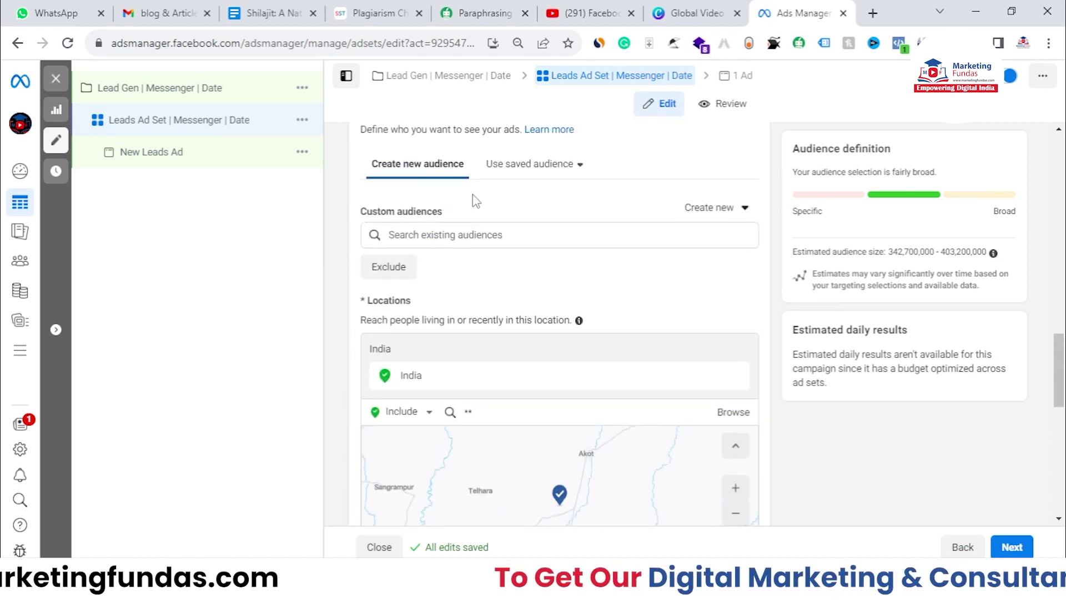
scroll(409, 225, "down", 5)
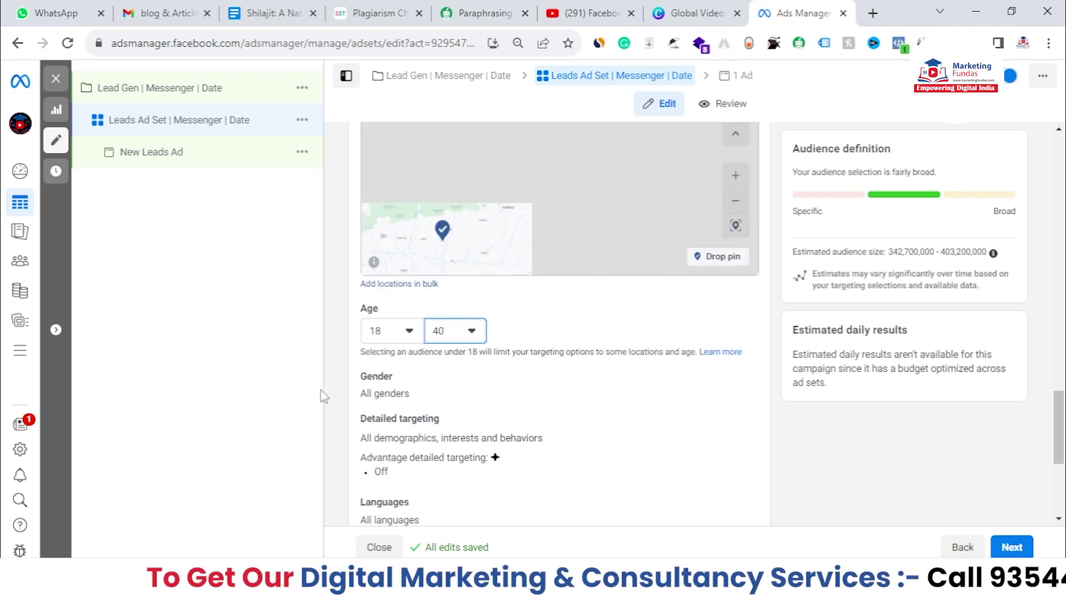
scroll(499, 344, "up", 2)
scroll(766, 292, "up", 3)
scroll(540, 326, "down", 6)
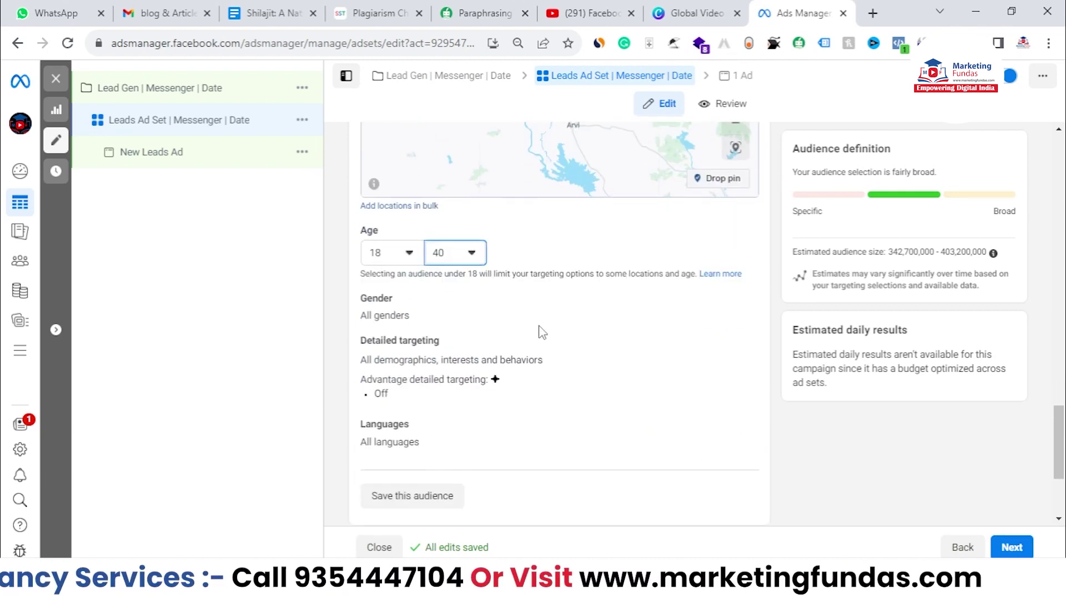
scroll(444, 330, "down", 3)
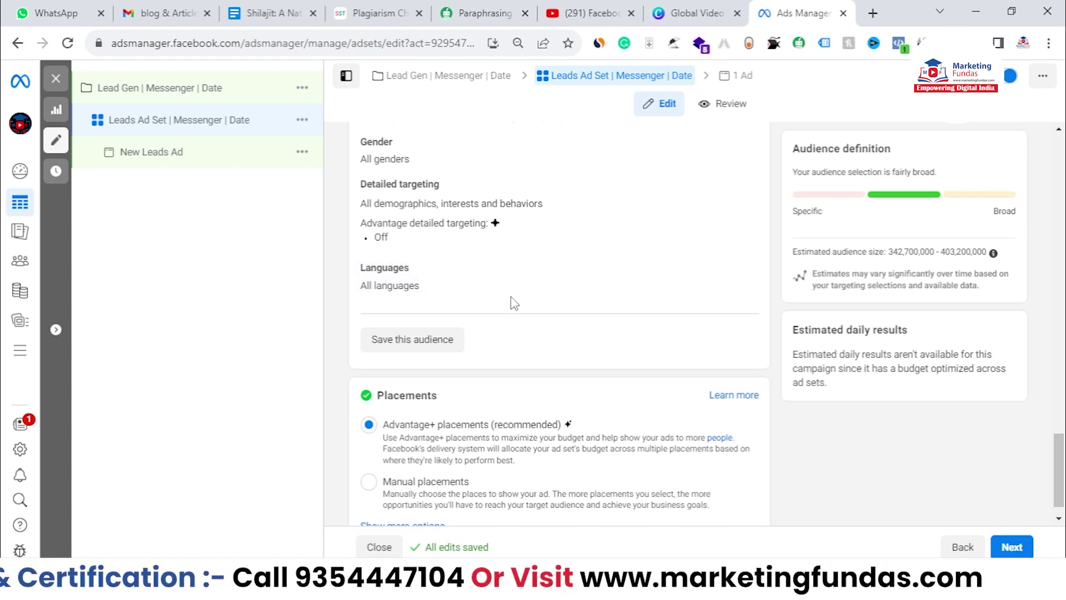
Switch the ad set from Advantage+ placements to Manual placements
scroll(611, 284, "down", 1)
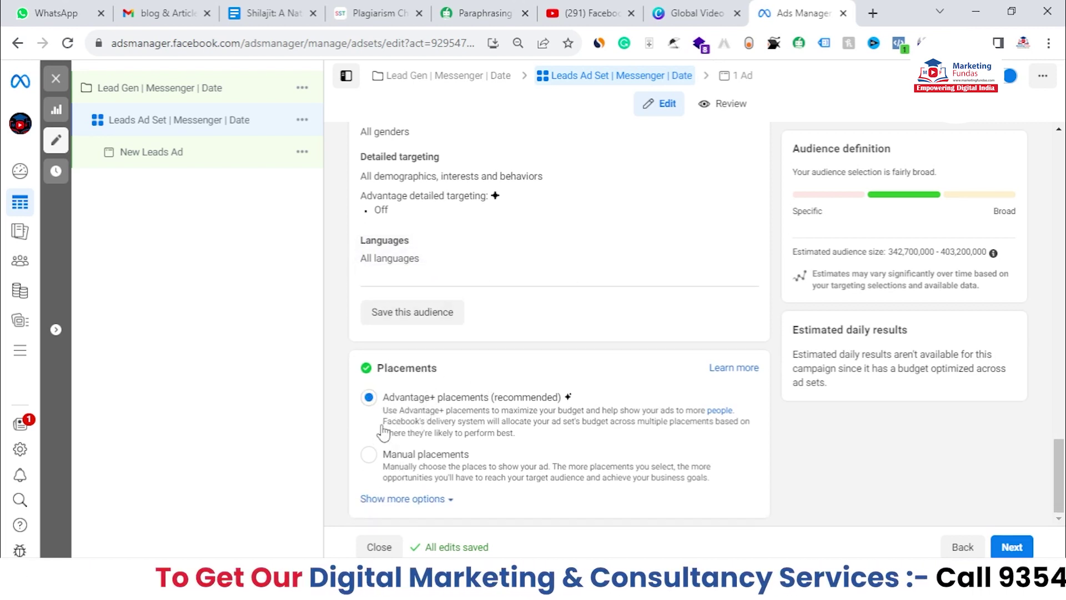
left_click_drag(383, 401, 484, 403)
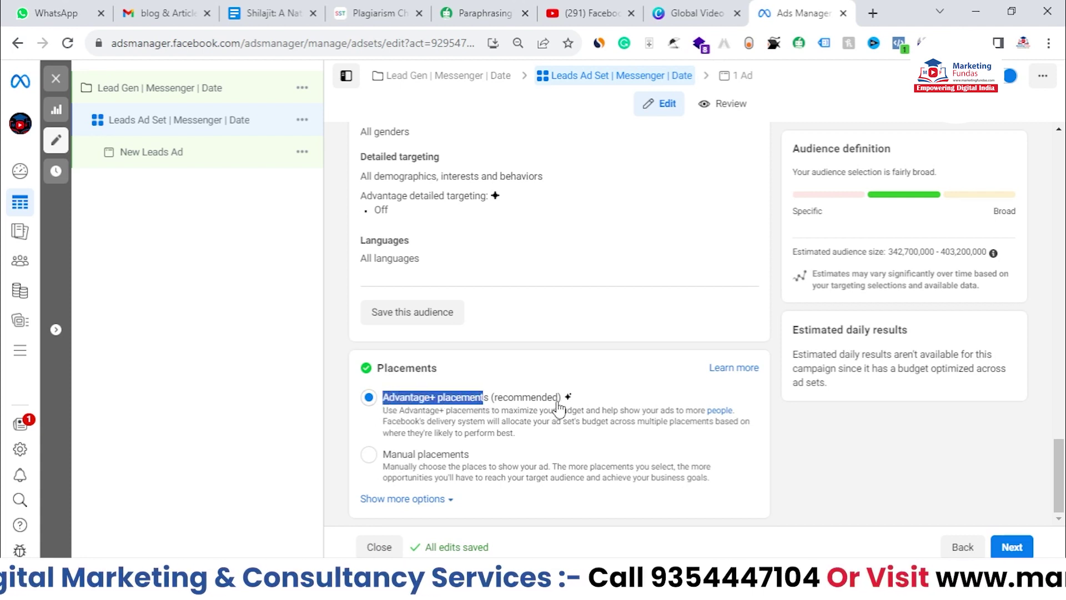
left_click_drag(472, 458, 384, 471)
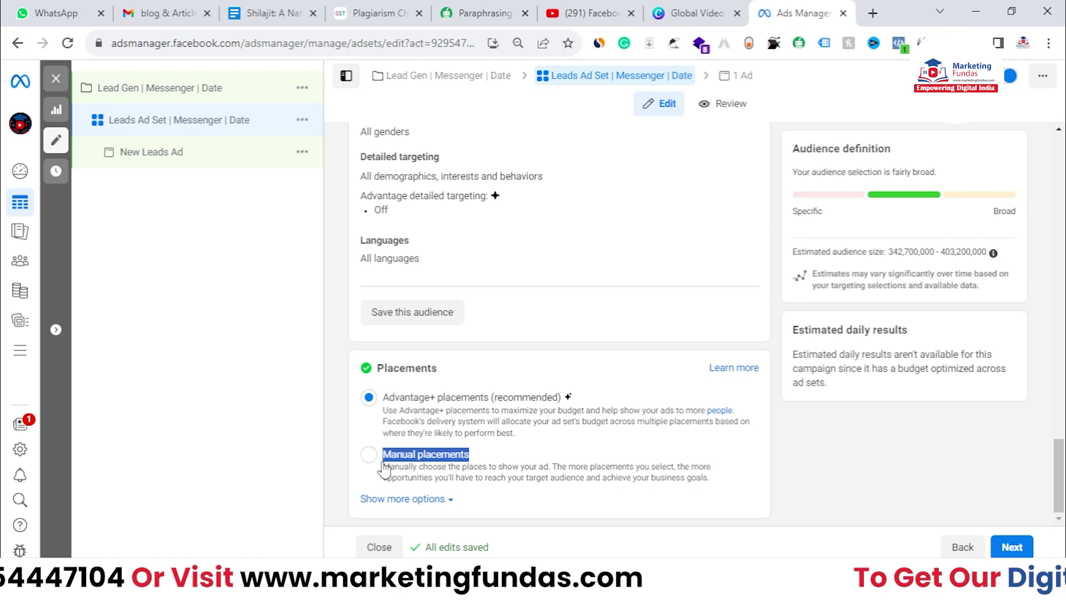
left_click(378, 466)
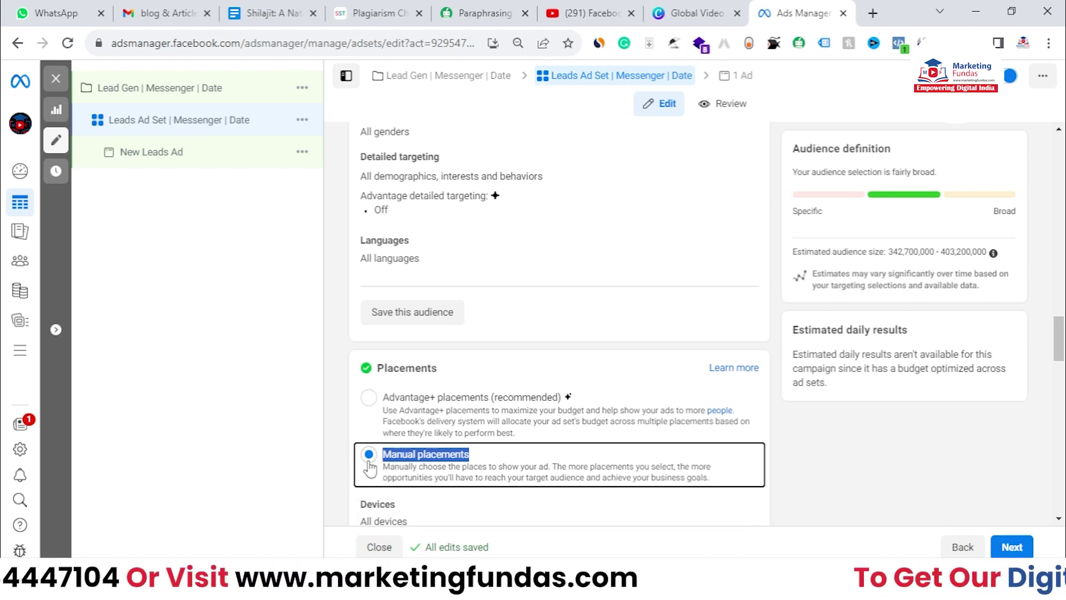
scroll(510, 474, "down", 4)
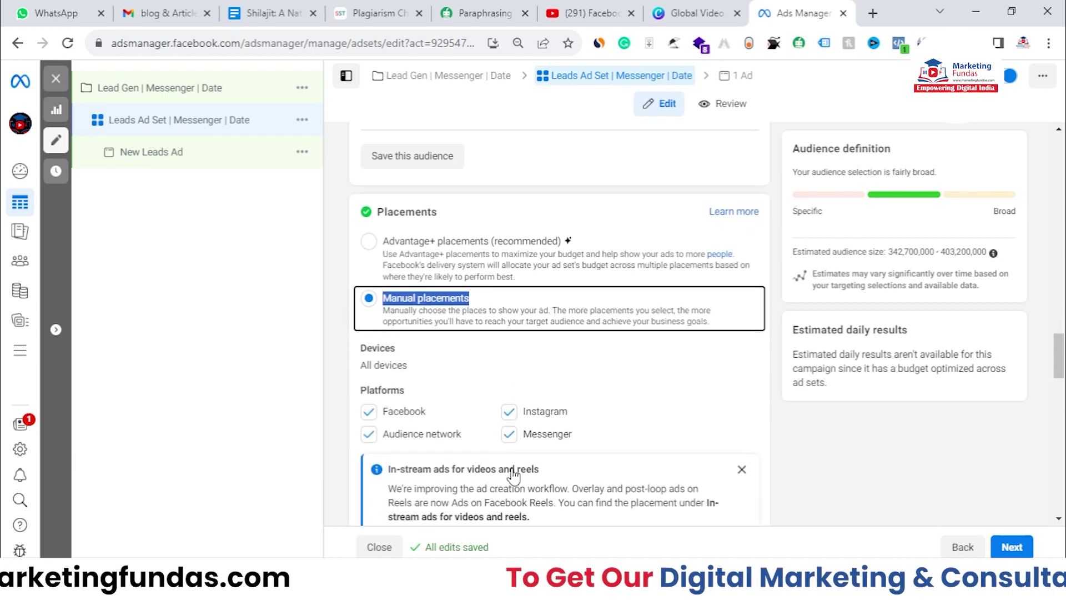
scroll(514, 476, "down", 1)
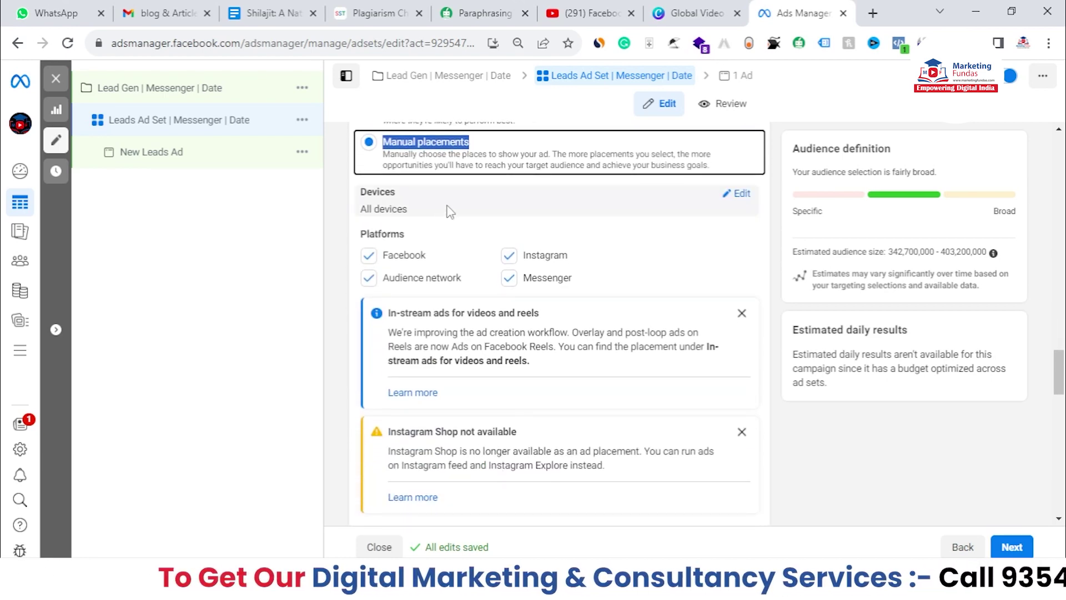
Keep Devices set to all devices, with Mobile and Desktop both checked
left_click(742, 194)
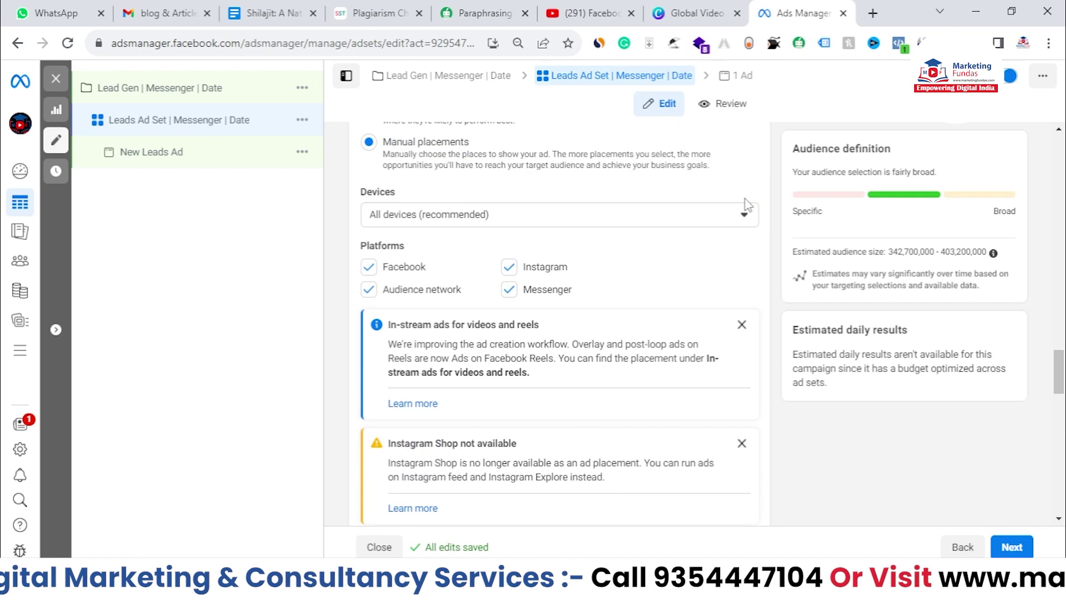
left_click(490, 222)
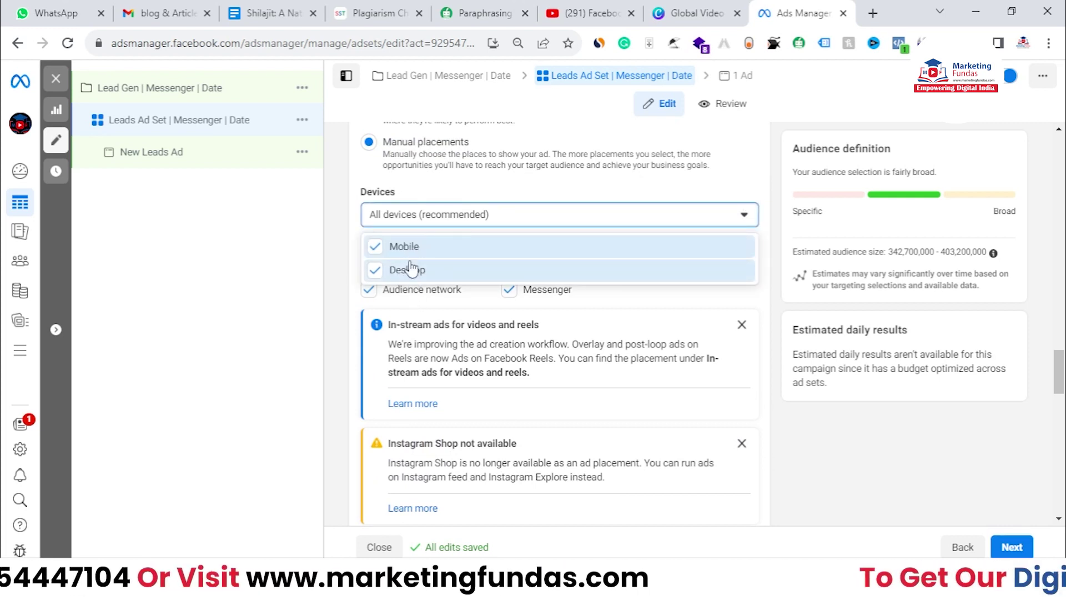
left_click(600, 220)
scroll(525, 236, "up", 1)
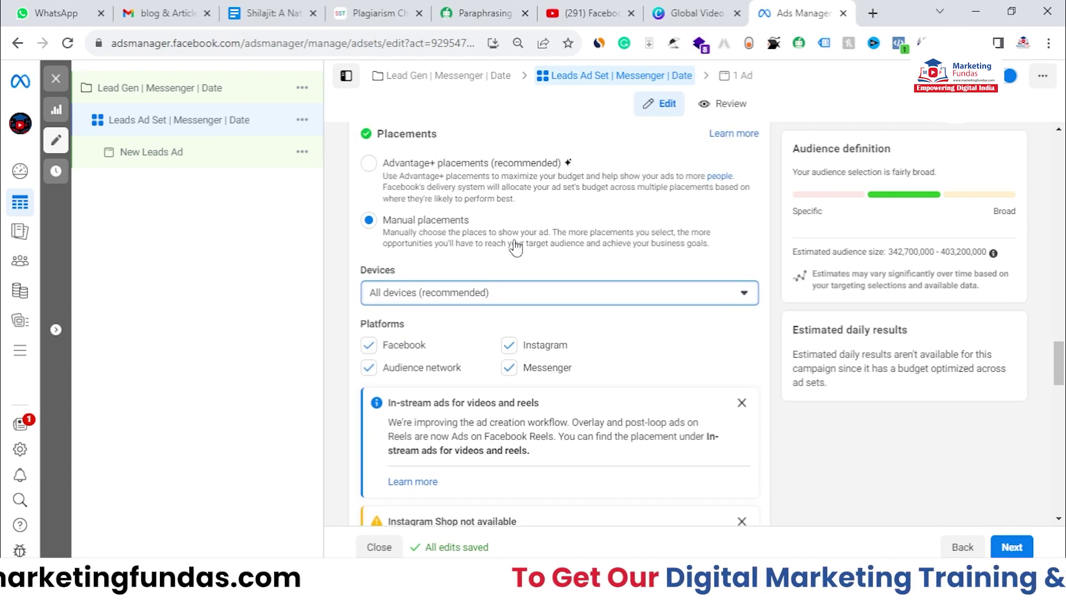
scroll(413, 333, "down", 2)
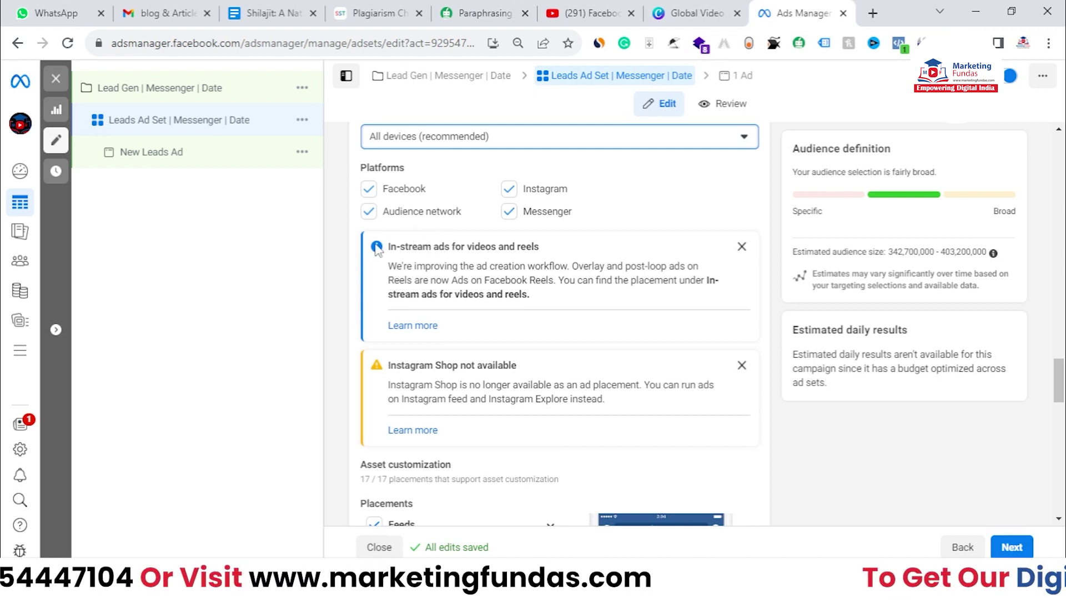
left_click(369, 212)
left_click(371, 219)
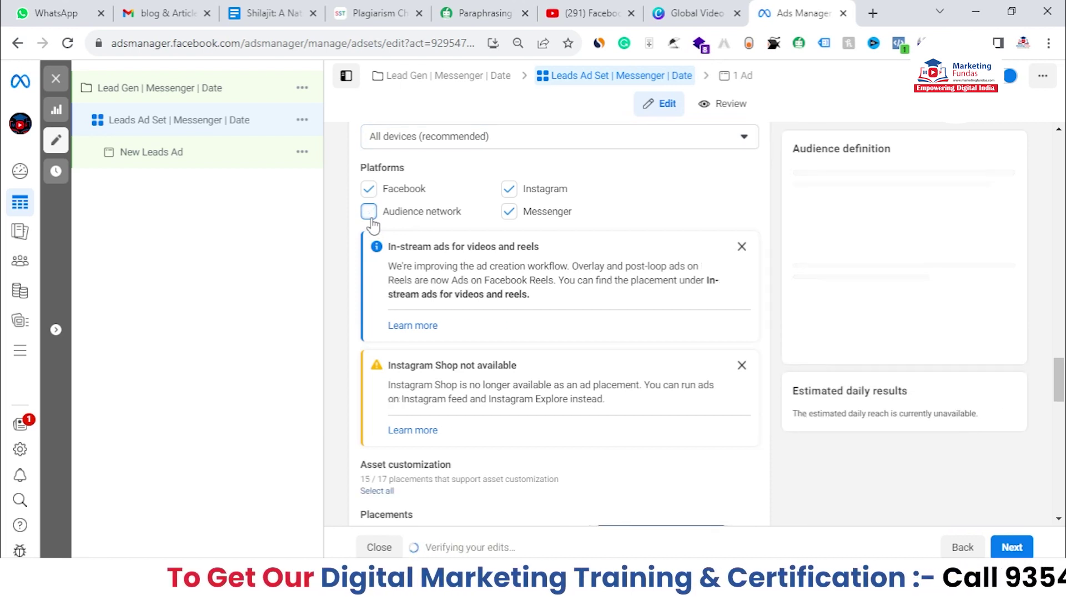
left_click(371, 218)
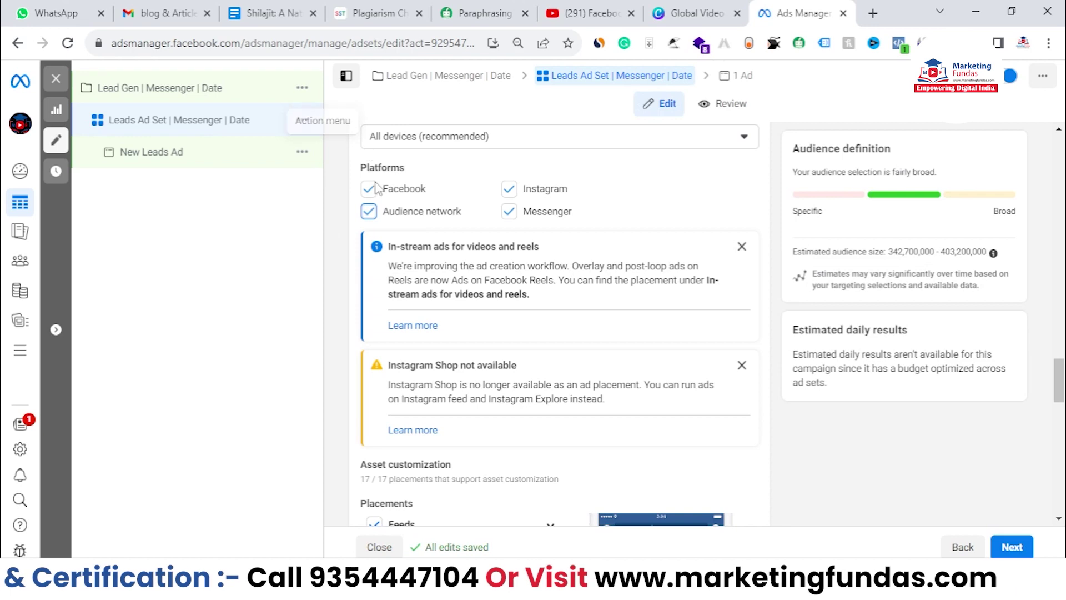
scroll(374, 205, "down", 1)
scroll(374, 205, "down", 4)
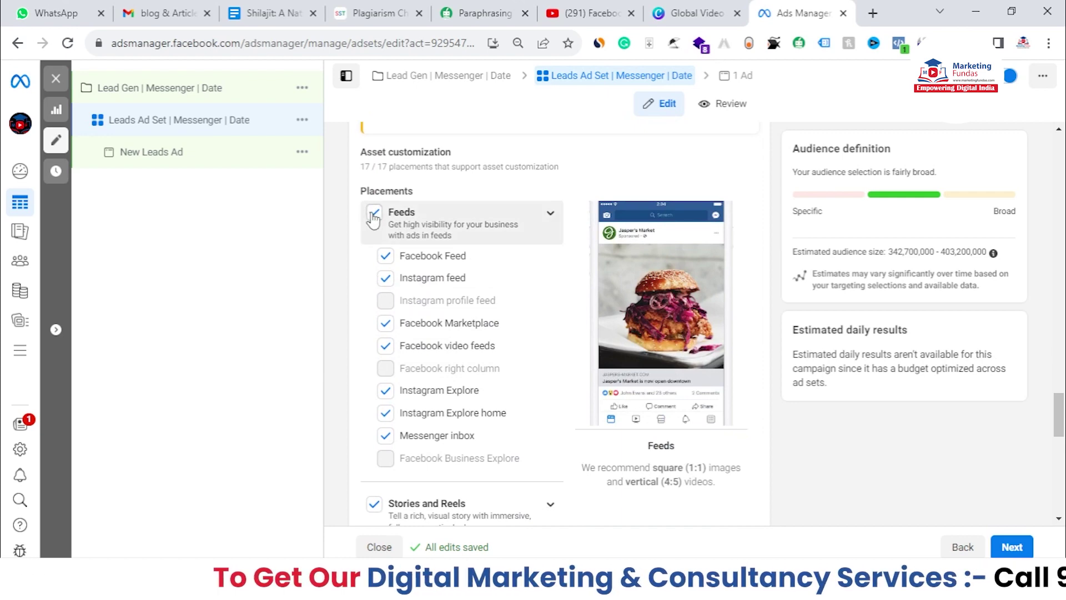
scroll(372, 220, "down", 1)
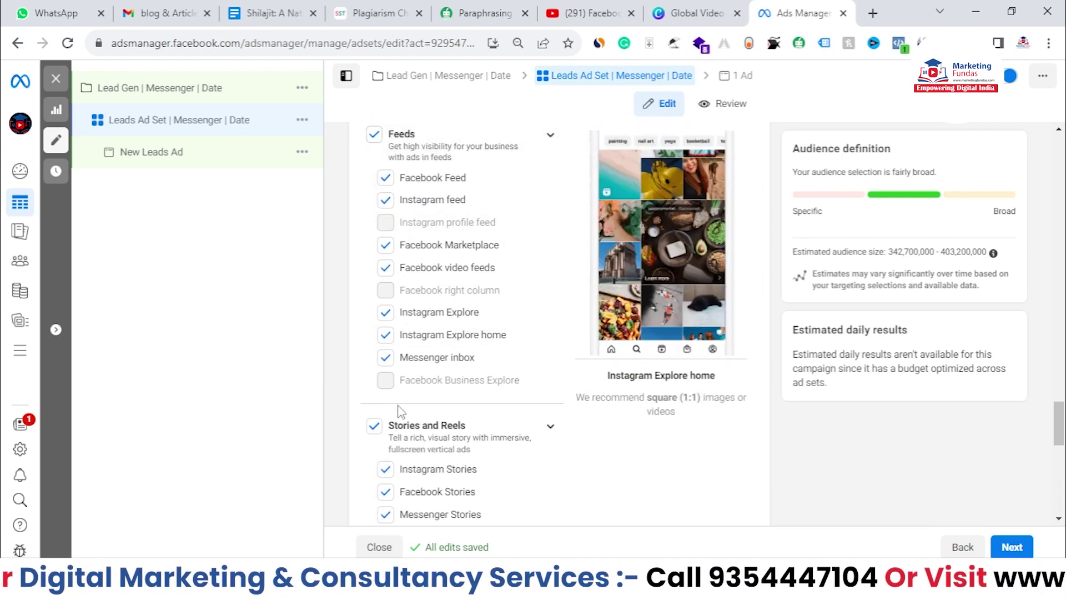
scroll(412, 417, "down", 1)
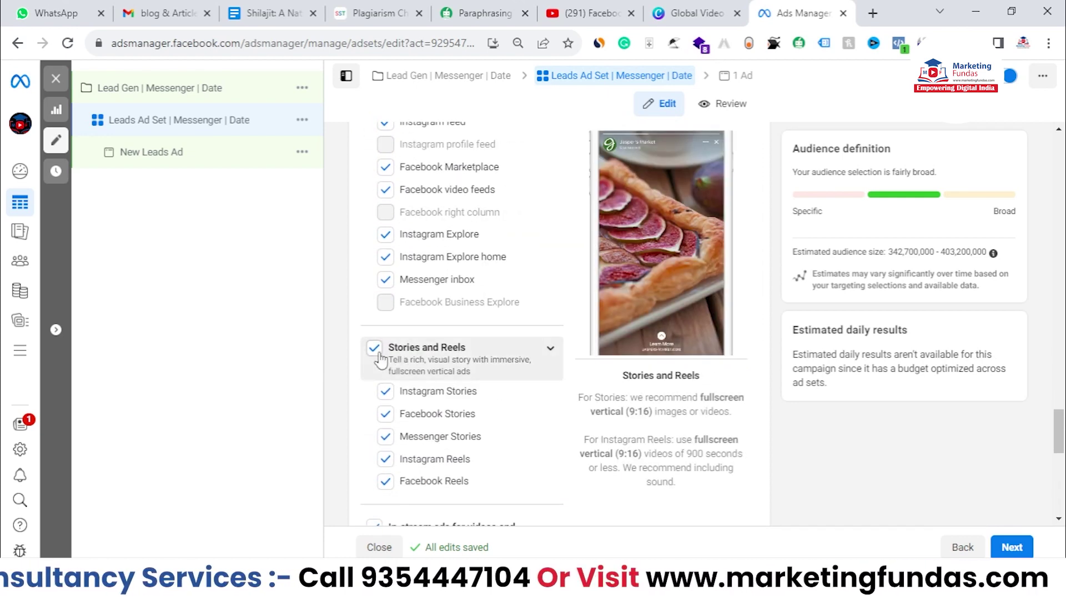
left_click(374, 349)
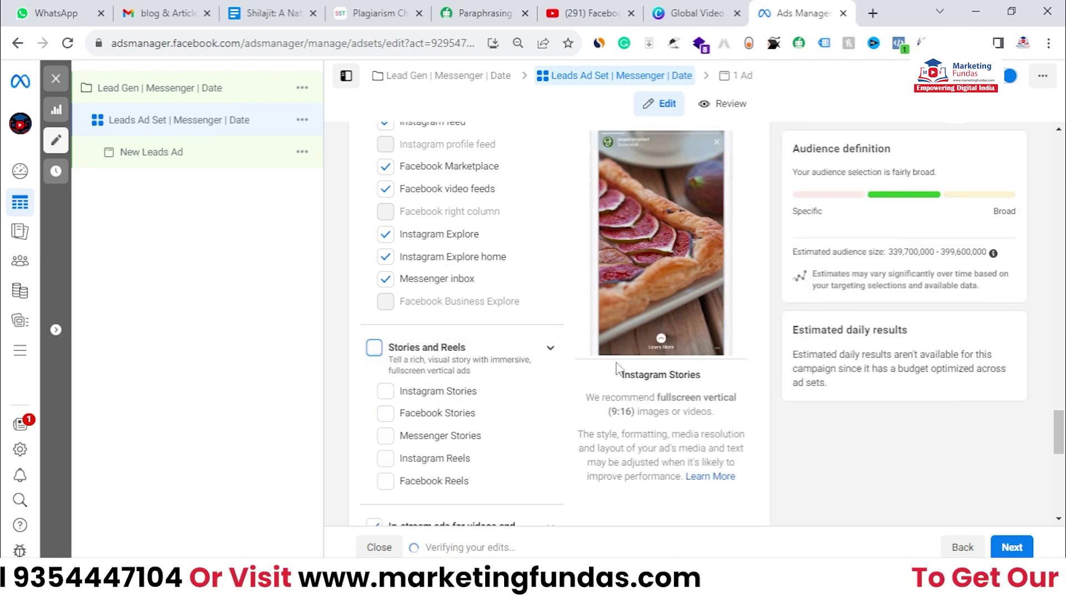
left_click(374, 348)
scroll(381, 355, "down", 1)
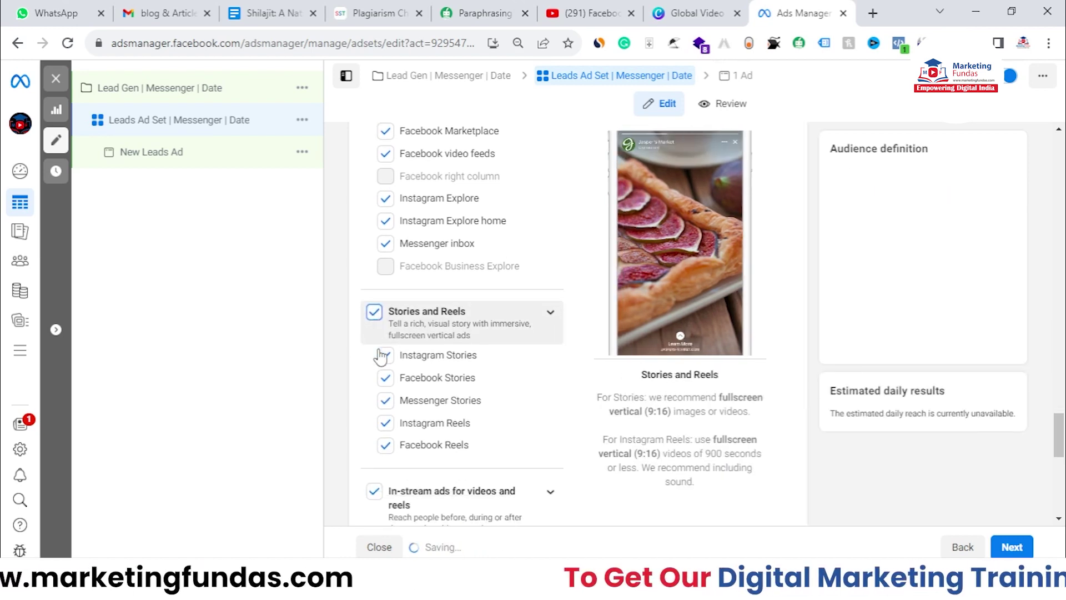
scroll(381, 356, "down", 1)
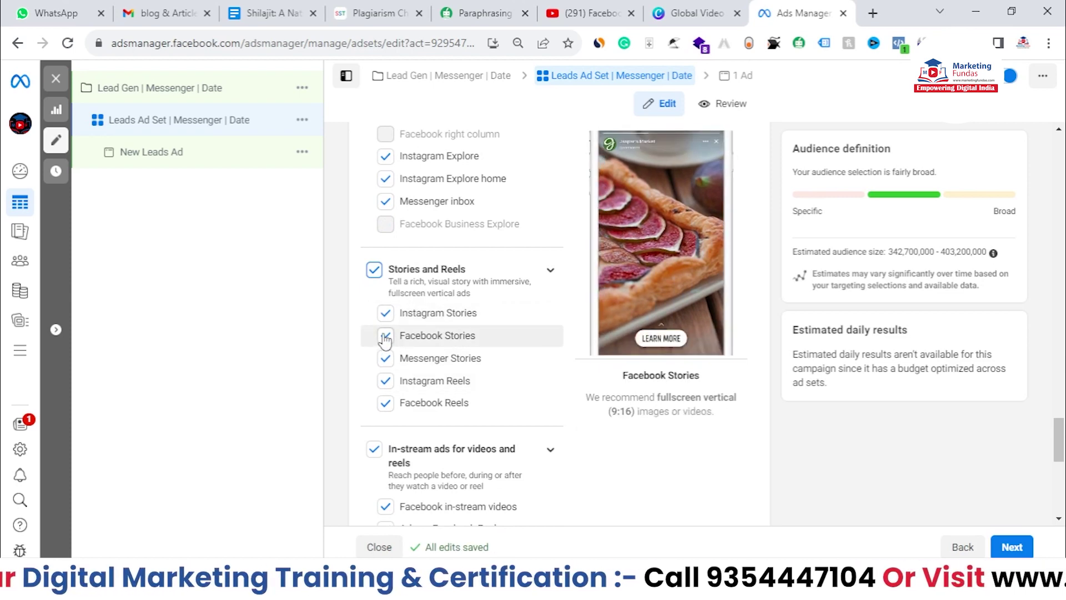
left_click(385, 336)
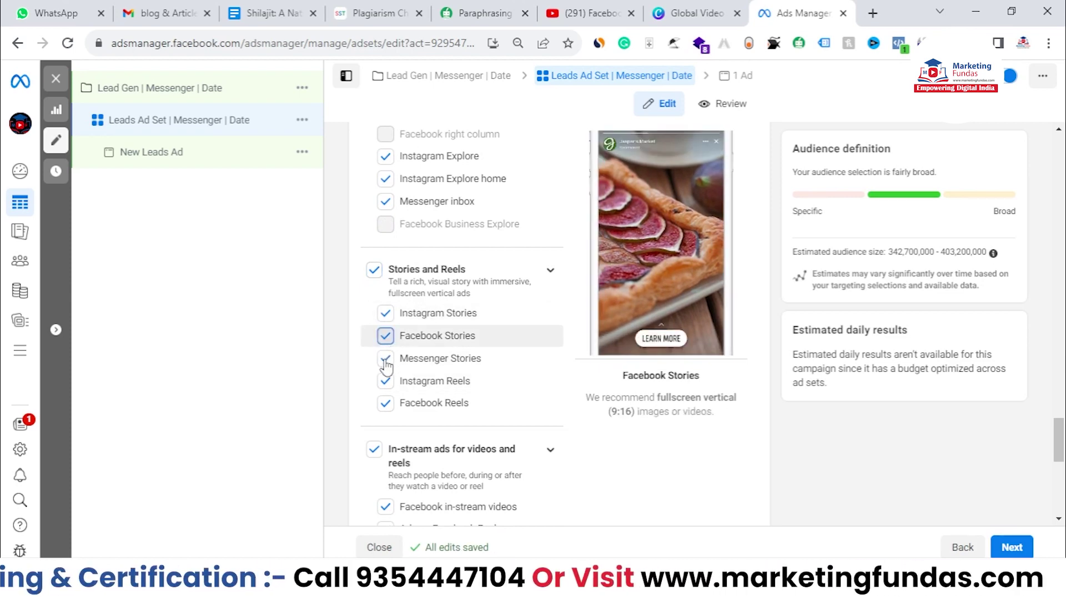
left_click(385, 358)
left_click(386, 381)
left_click(387, 403)
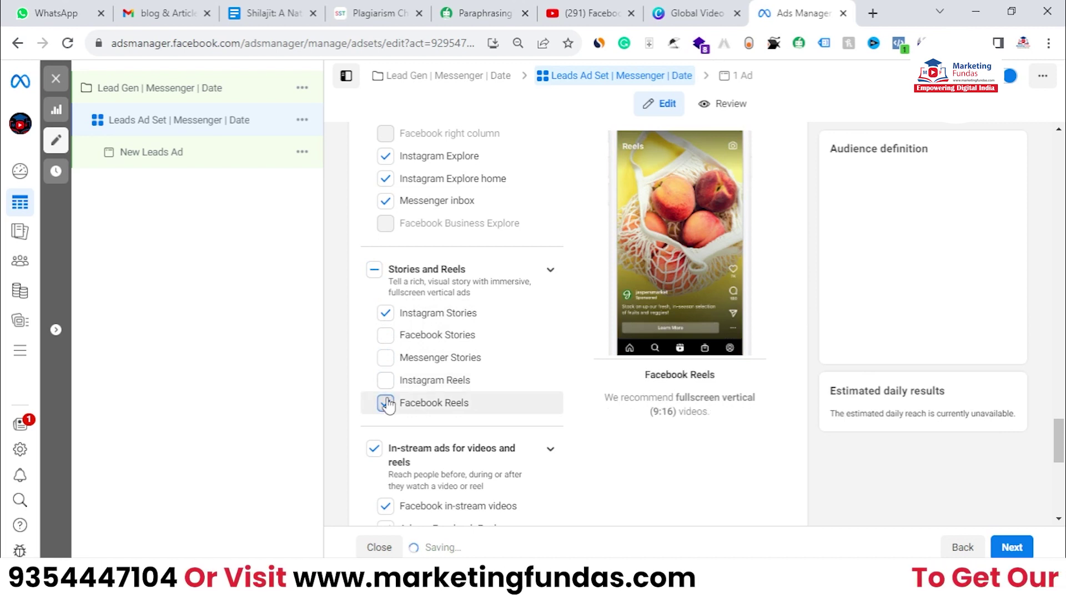
left_click(387, 403)
left_click(386, 381)
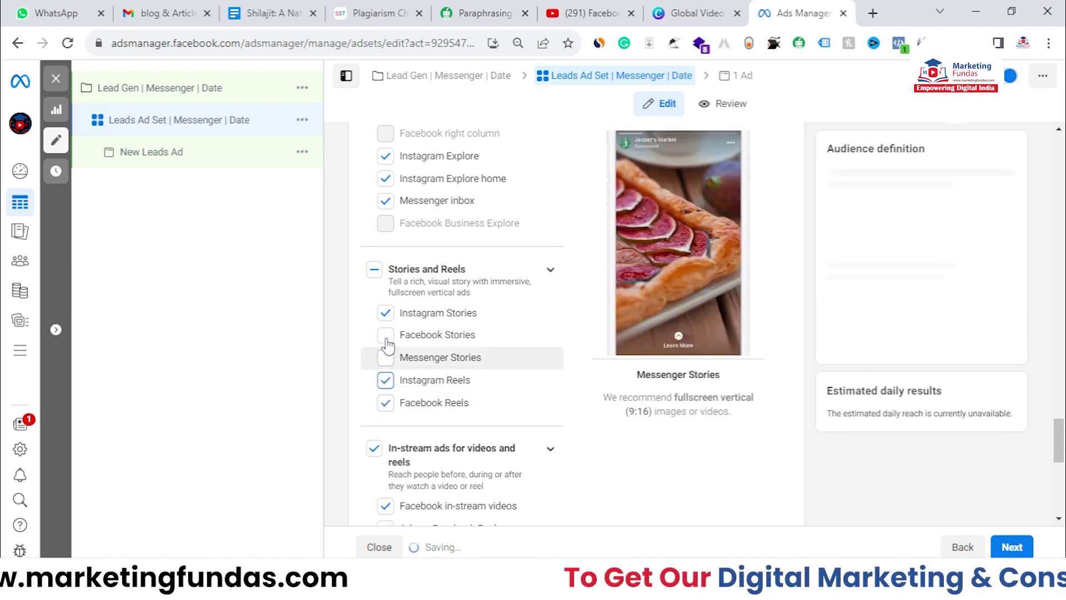
left_click(386, 336)
left_click(387, 358)
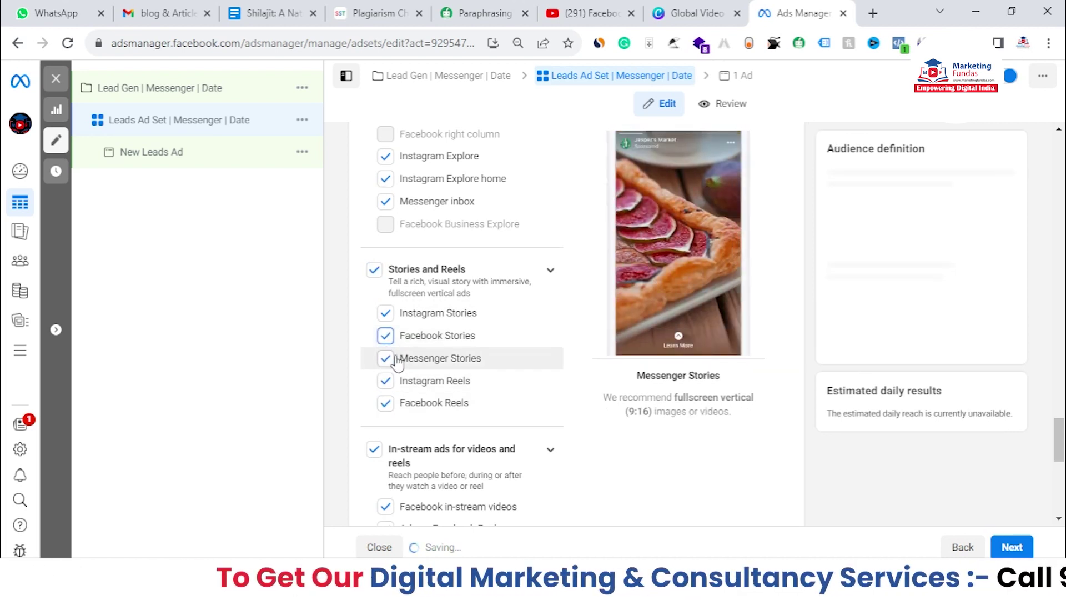
scroll(400, 366, "up", 1)
scroll(405, 371, "up", 3)
scroll(409, 376, "down", 4)
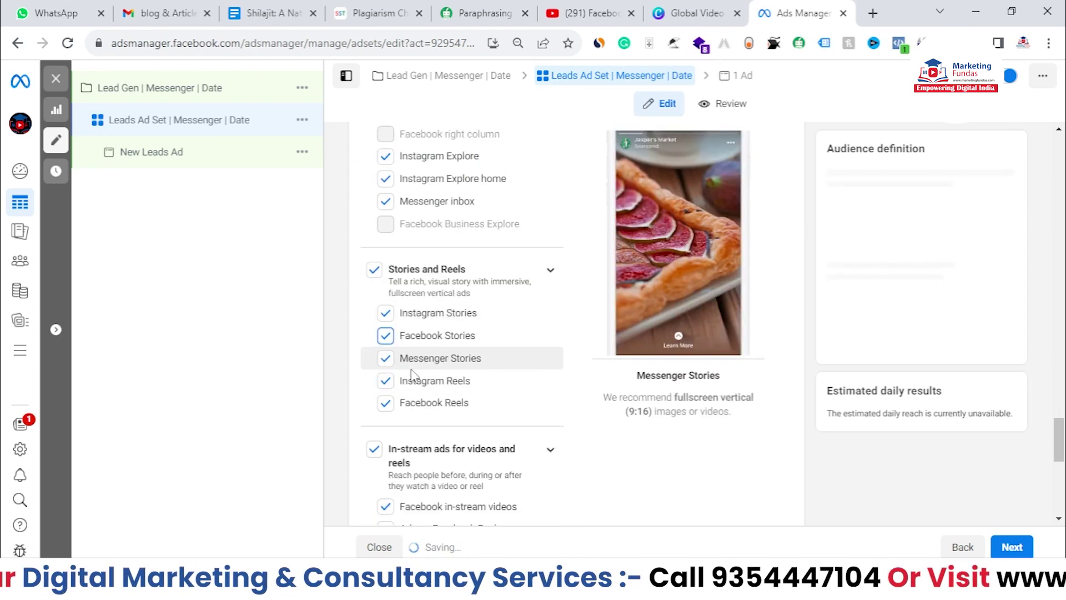
scroll(410, 372, "down", 5)
scroll(428, 285, "up", 3)
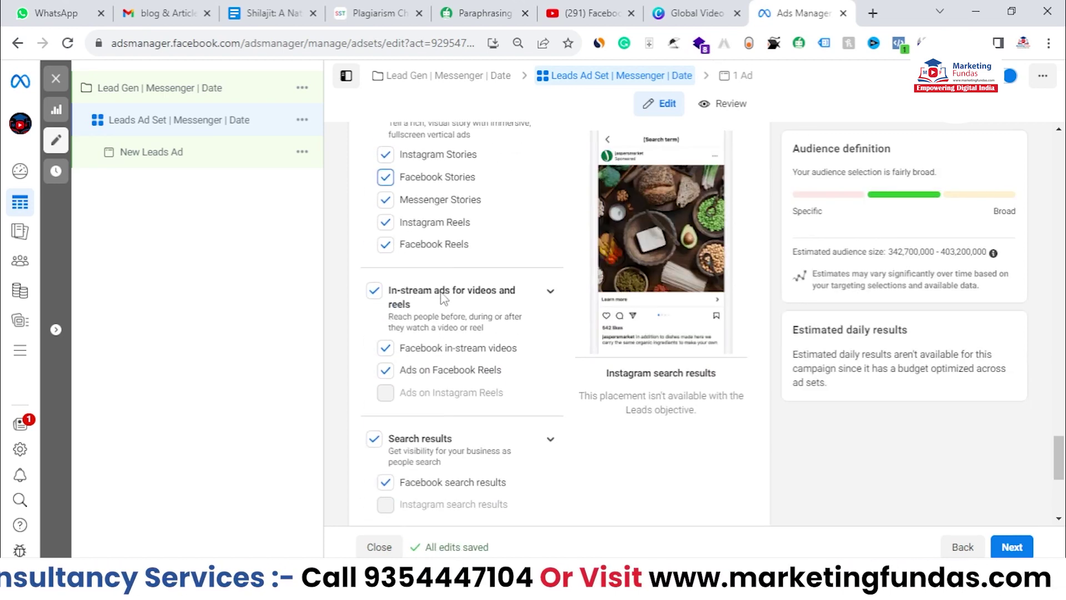
scroll(447, 286, "down", 1)
scroll(433, 289, "down", 3)
scroll(419, 333, "up", 1)
scroll(418, 372, "down", 1)
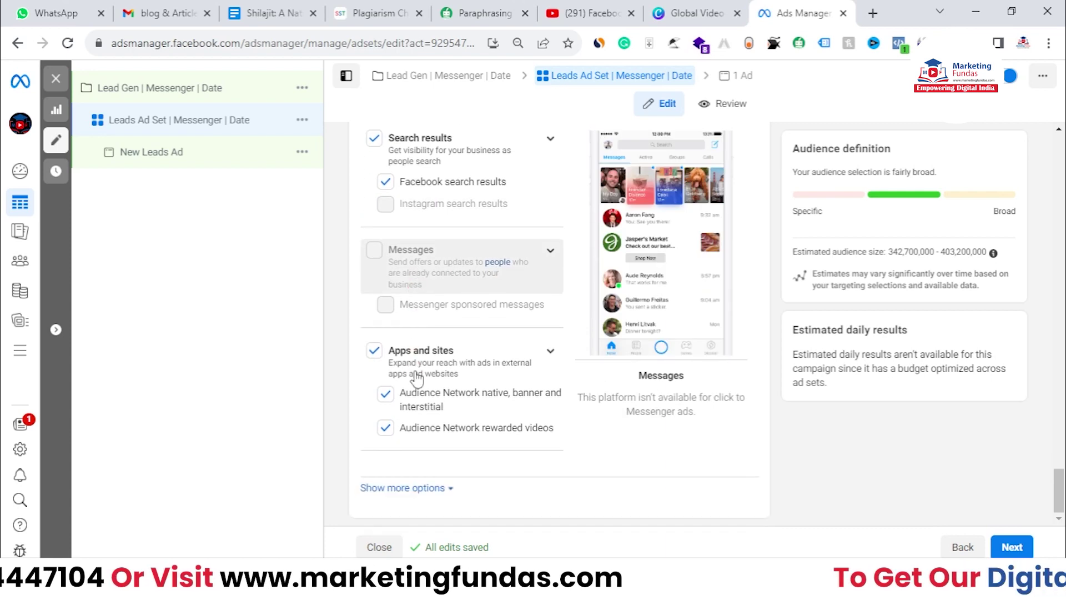
Reveal the extra placement options and keep mobile device targeting on All mobile devices
left_click(432, 490)
scroll(453, 455, "down", 3)
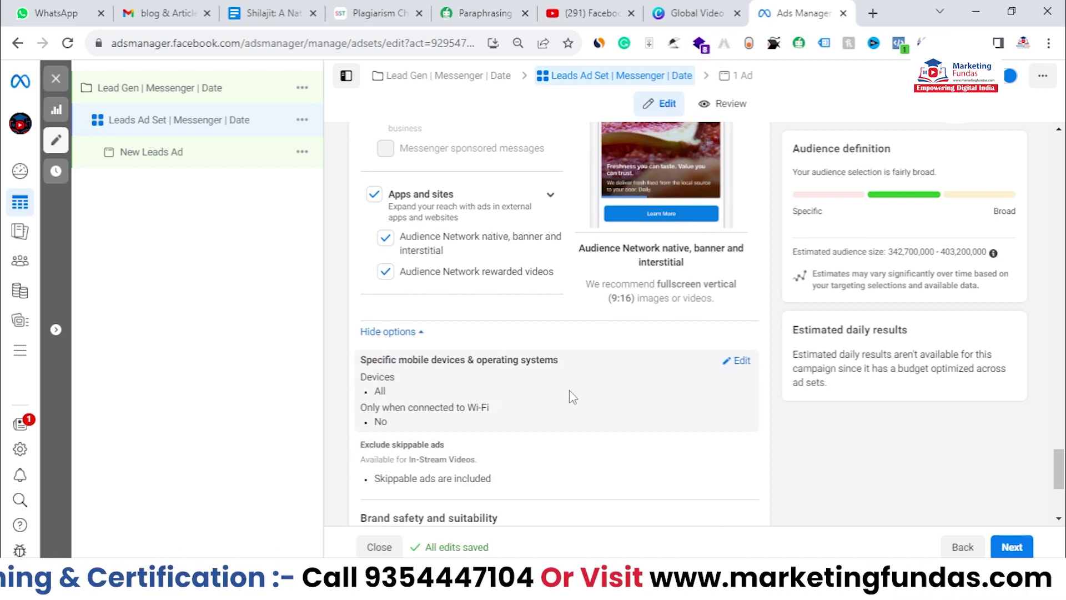
left_click(728, 367)
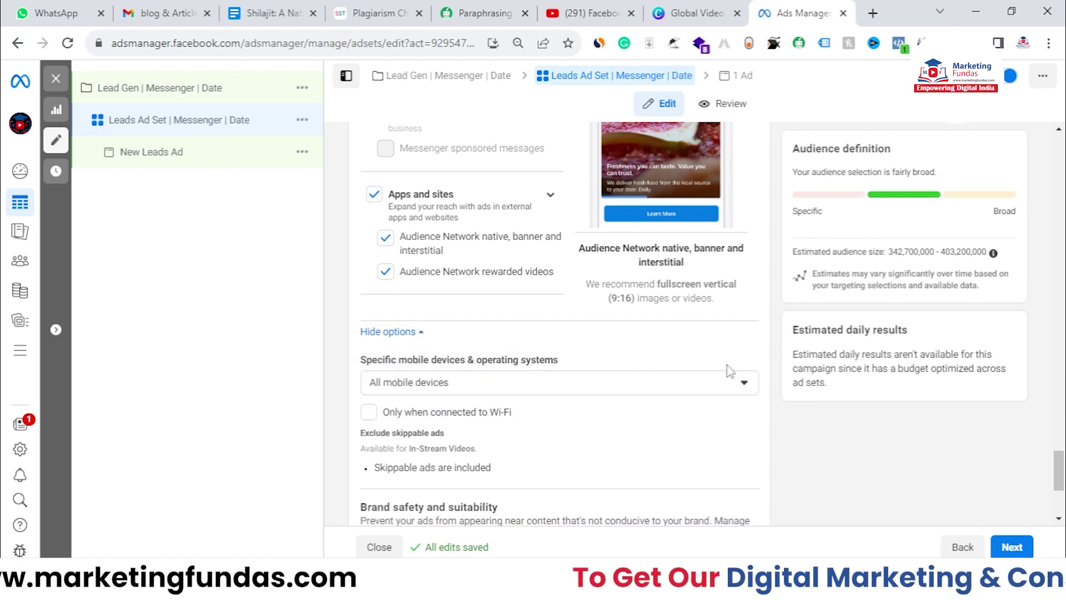
left_click(634, 394)
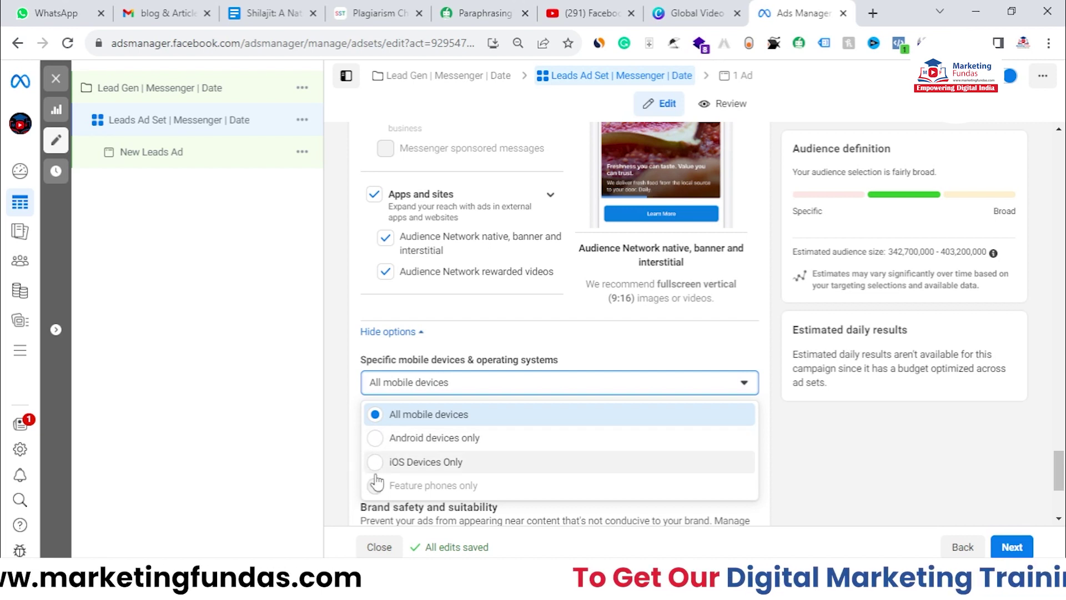
left_click(668, 392)
Toggle the Wi-Fi-only delivery option on and back off, leaving it unchecked
scroll(488, 381, "down", 2)
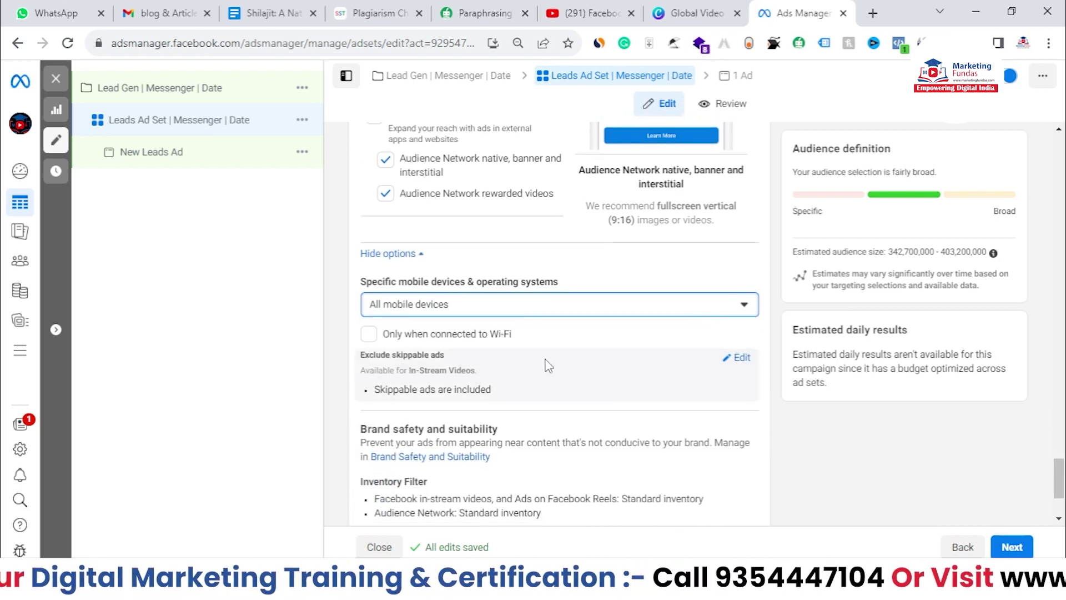
left_click_drag(511, 334, 391, 335)
left_click(368, 335)
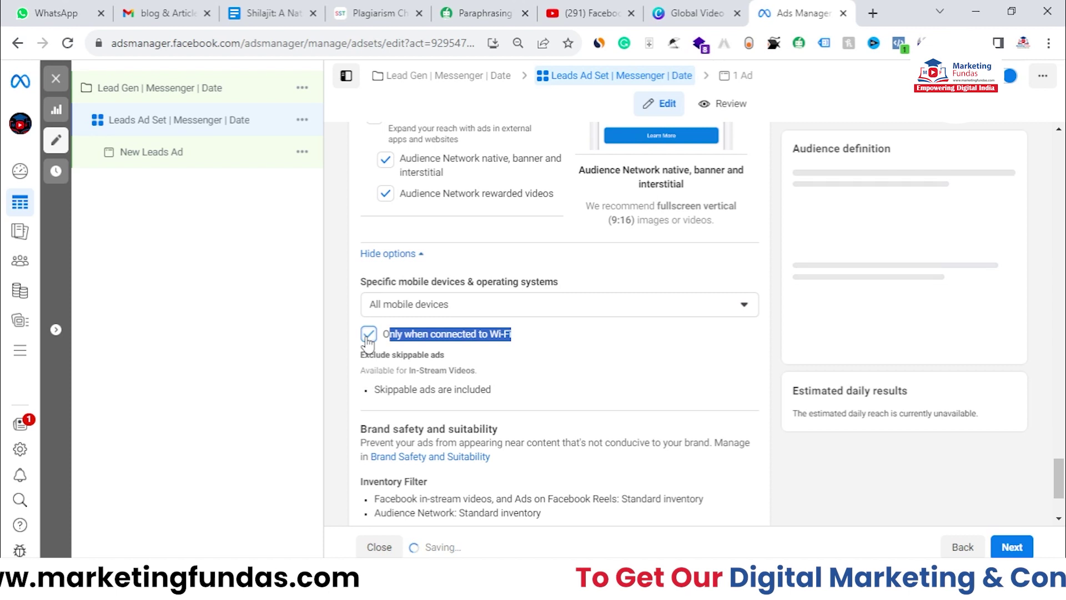
left_click(367, 335)
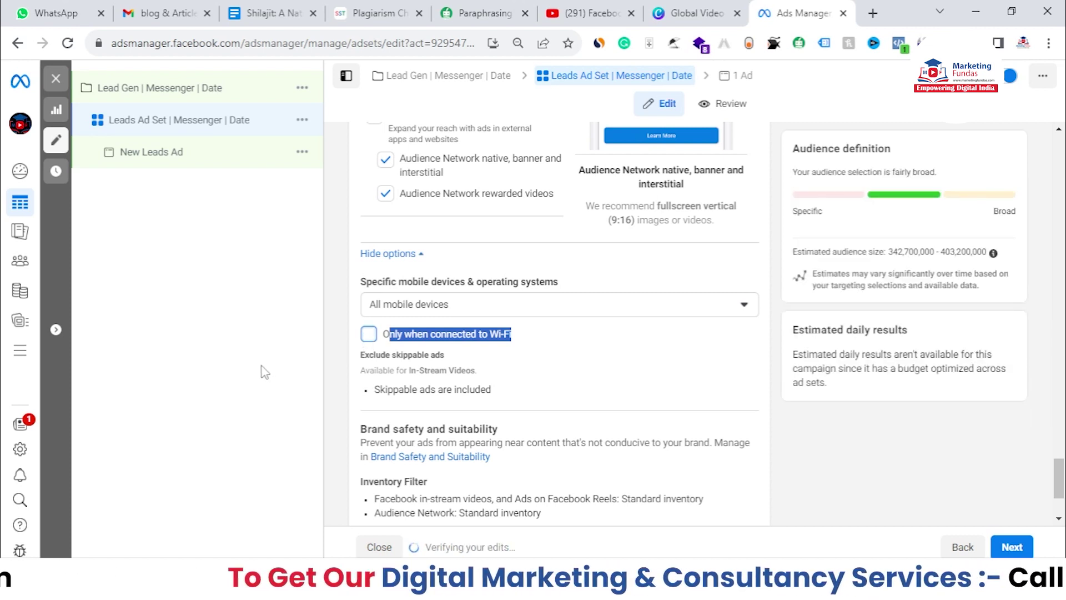
Scroll back up through the ad set settings toward the campaign tree
scroll(455, 388, "up", 1)
scroll(453, 383, "up", 15)
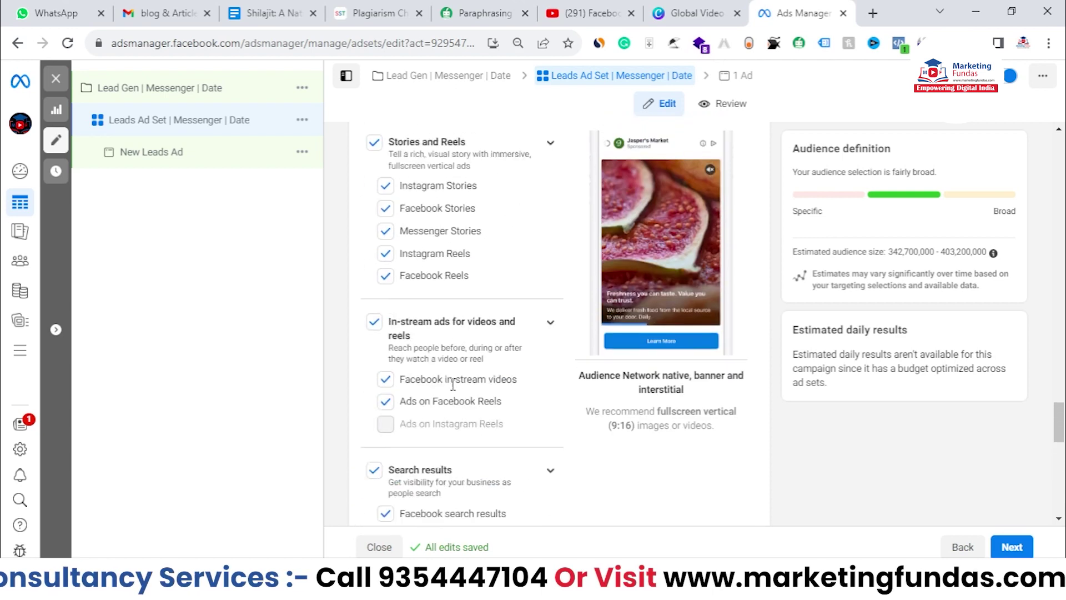
scroll(453, 383, "up", 15)
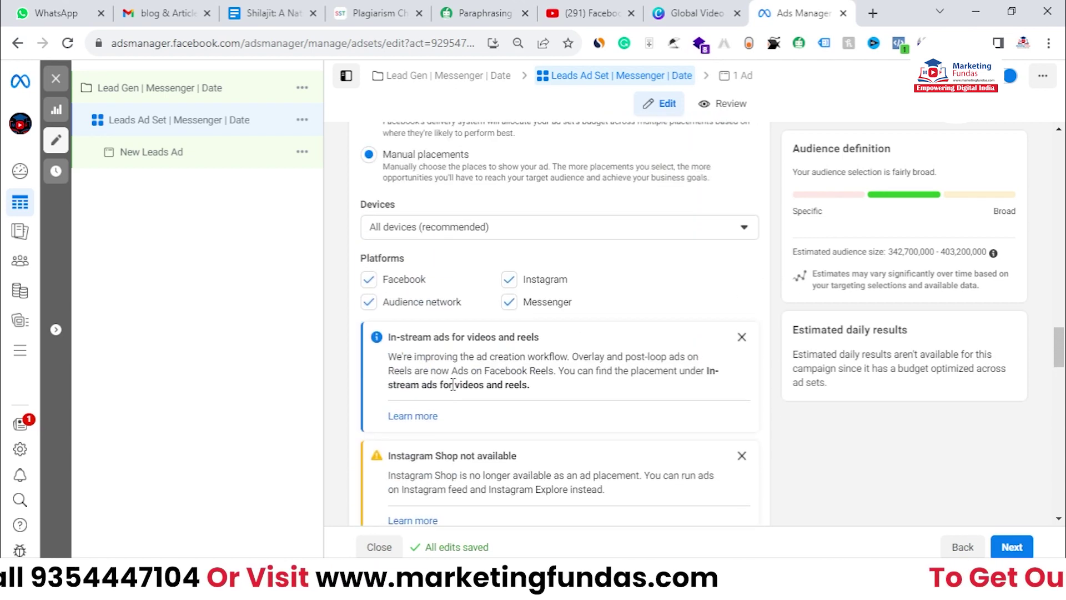
scroll(454, 389, "up", 12)
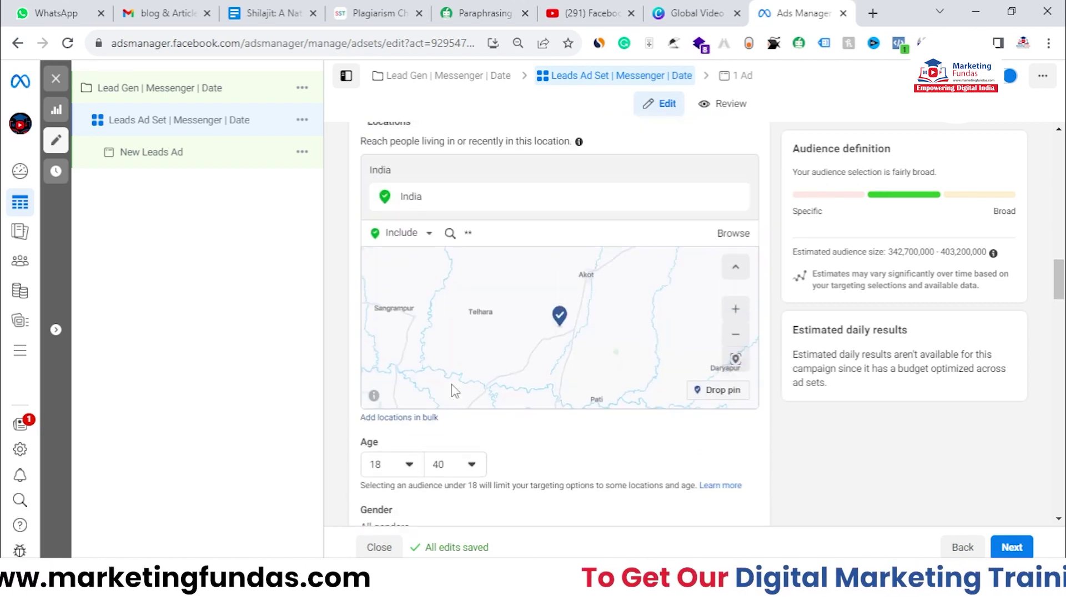
scroll(453, 389, "up", 6)
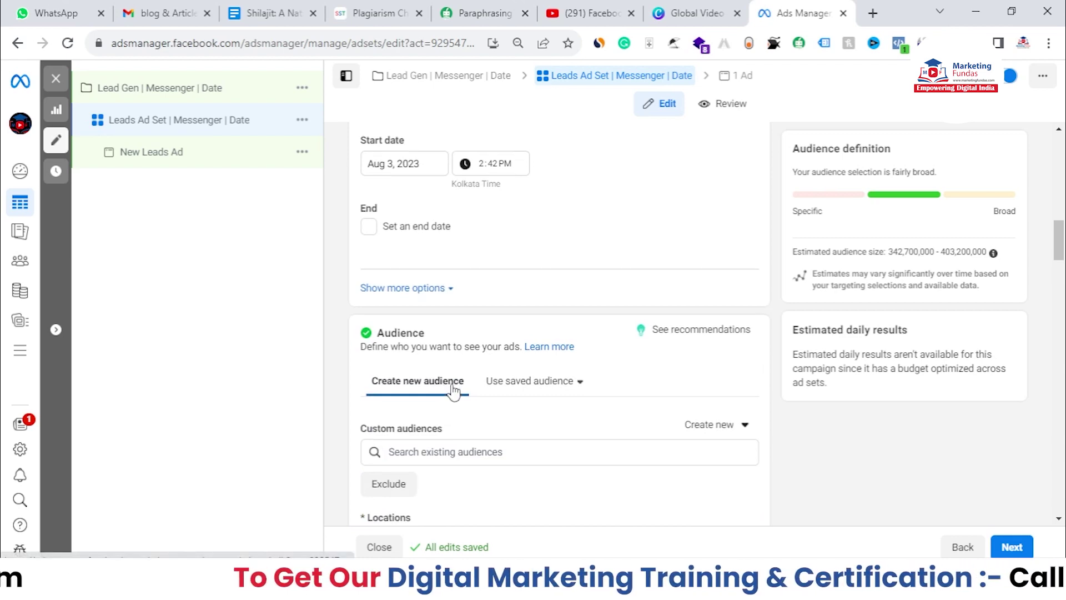
scroll(555, 405, "down", 8)
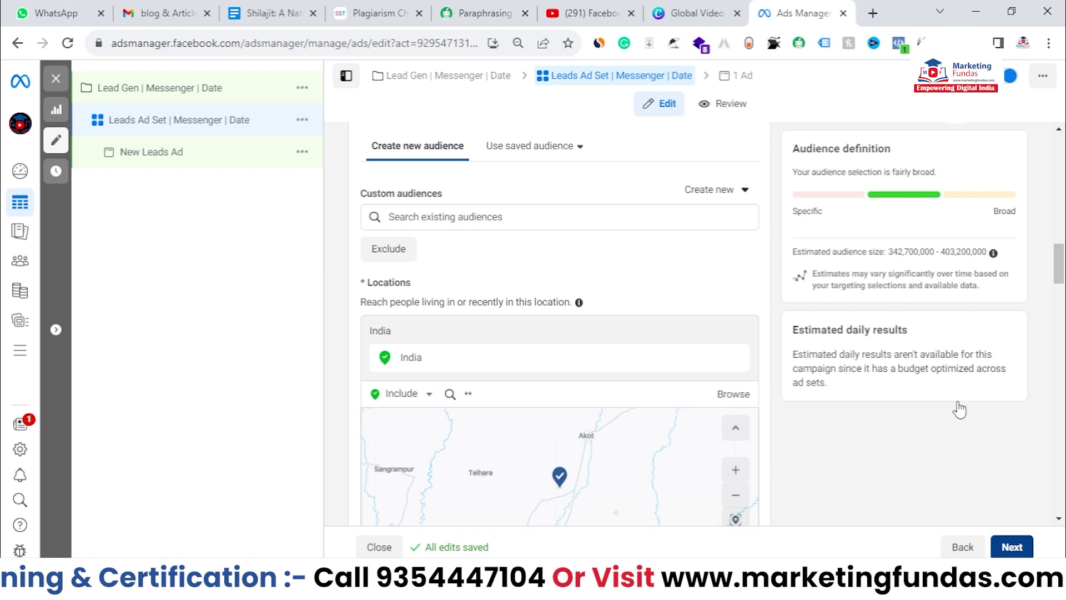
In the New Leads Ad, change the ad name to 'Leads Ad | Messenger | Date'
left_click(177, 156)
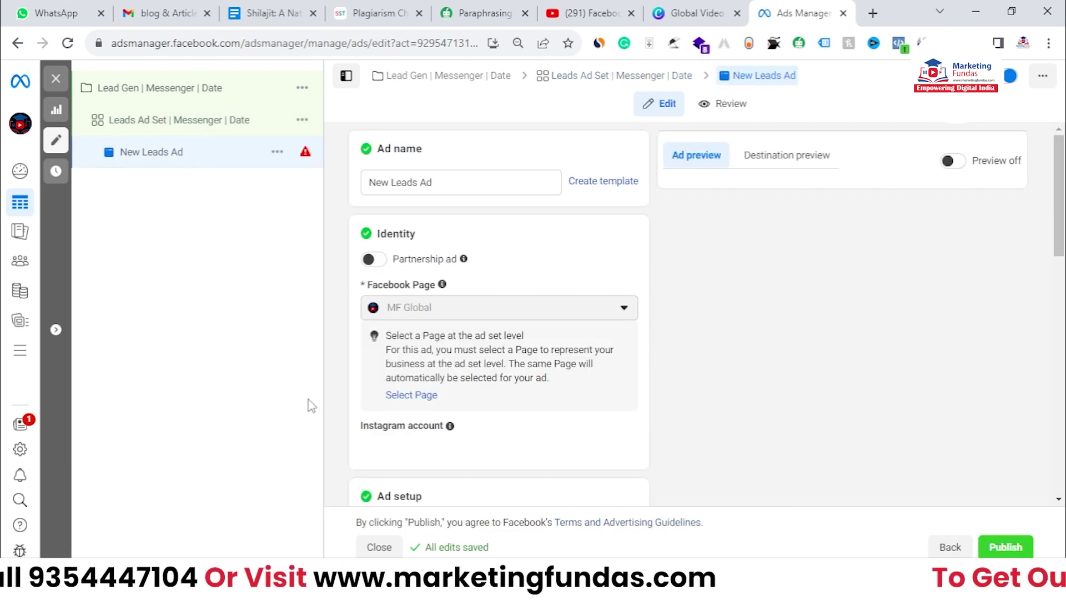
left_click(453, 183)
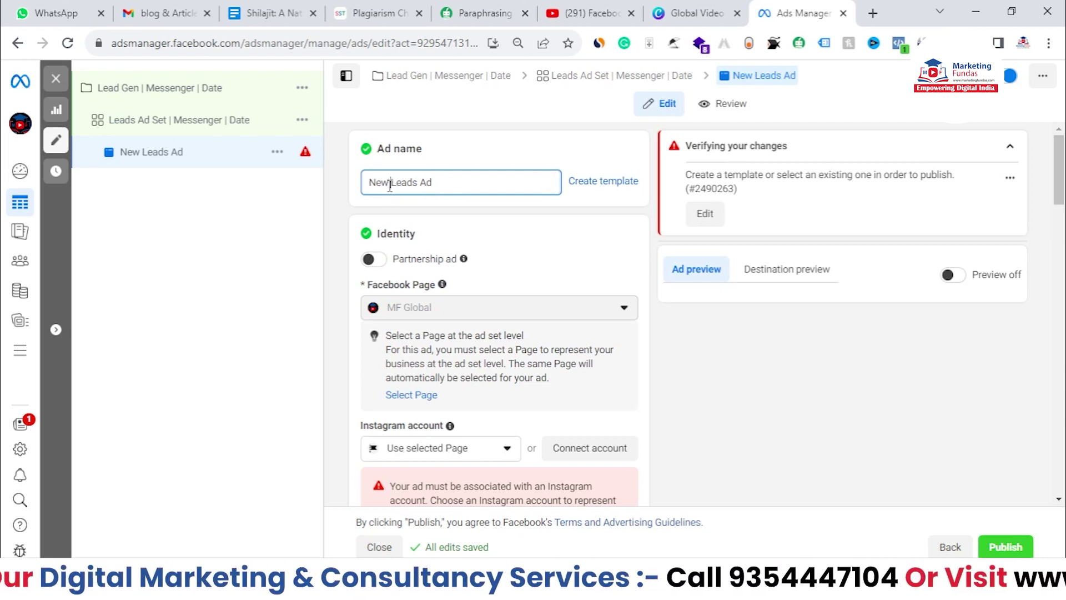
key("BackSpace")
key("BackSpace")
key("BackSpace")
key("BackSpace")
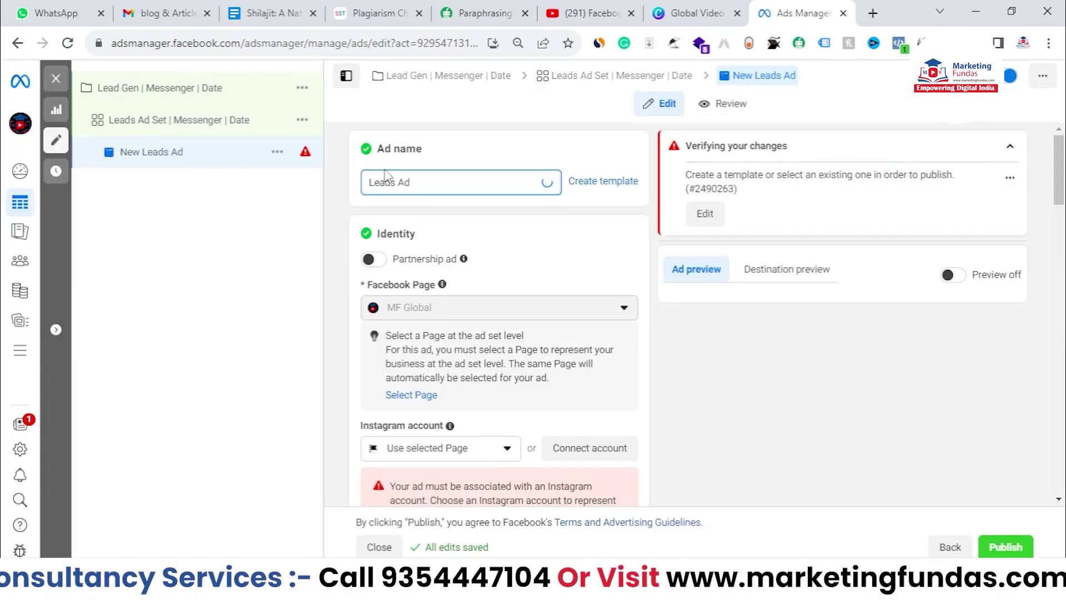
left_click(423, 186)
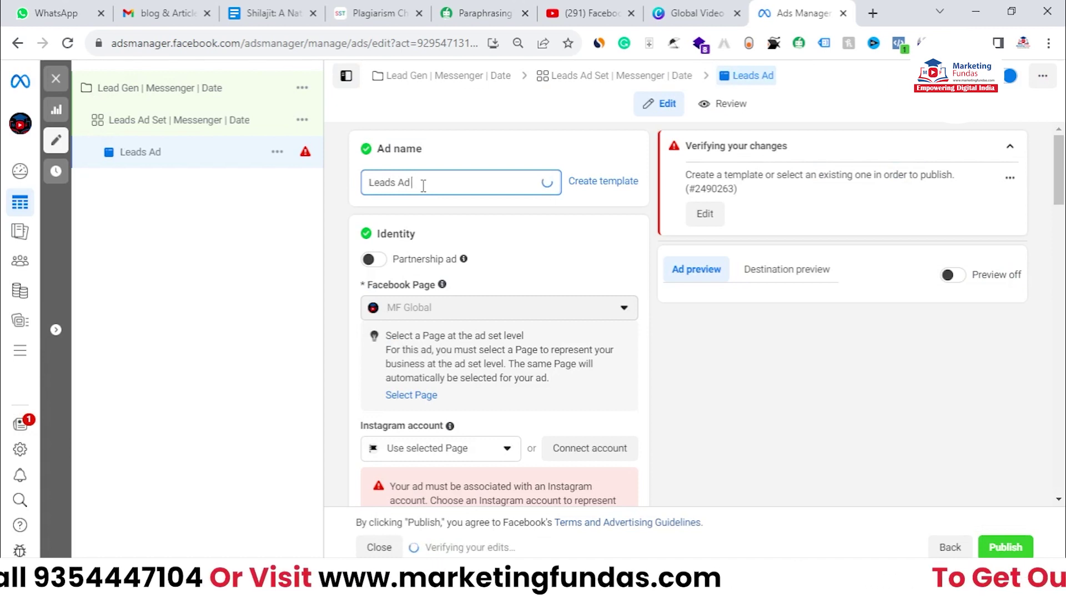
type("| Messenger")
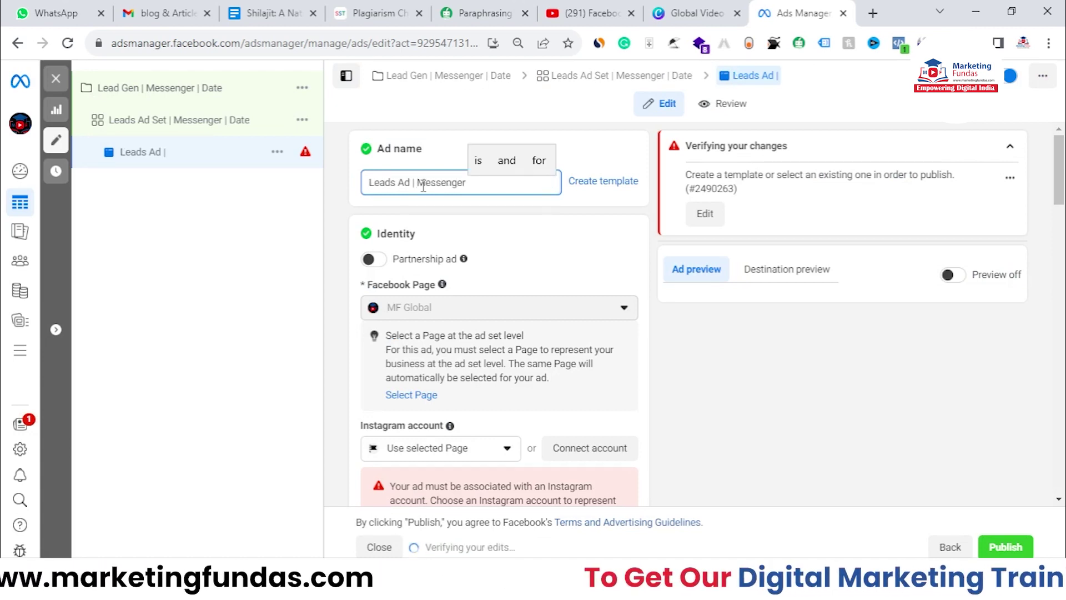
type(" | Date")
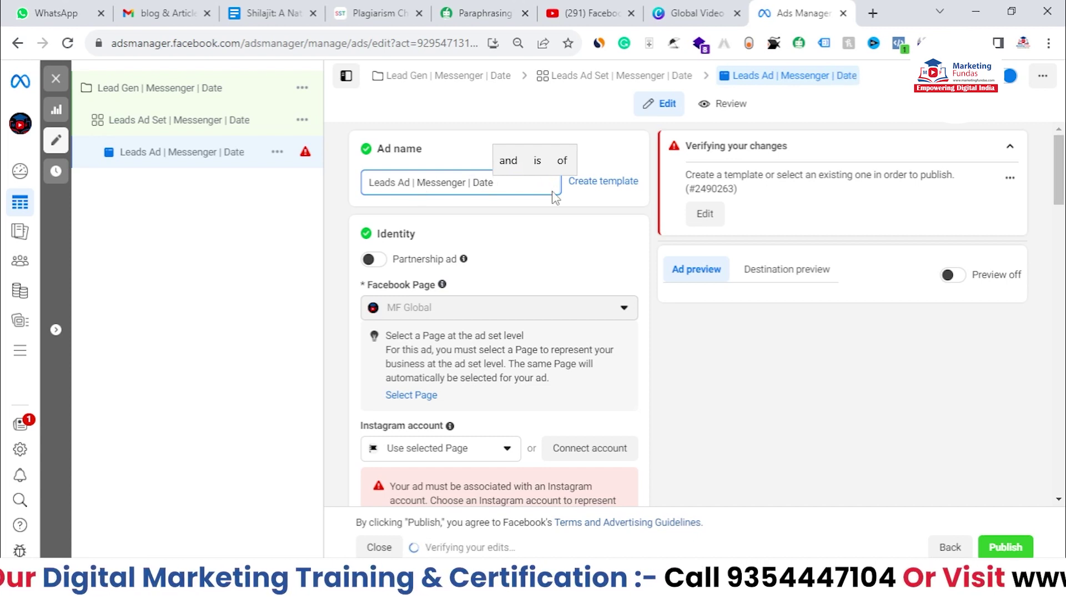
left_click_drag(502, 189, 370, 185)
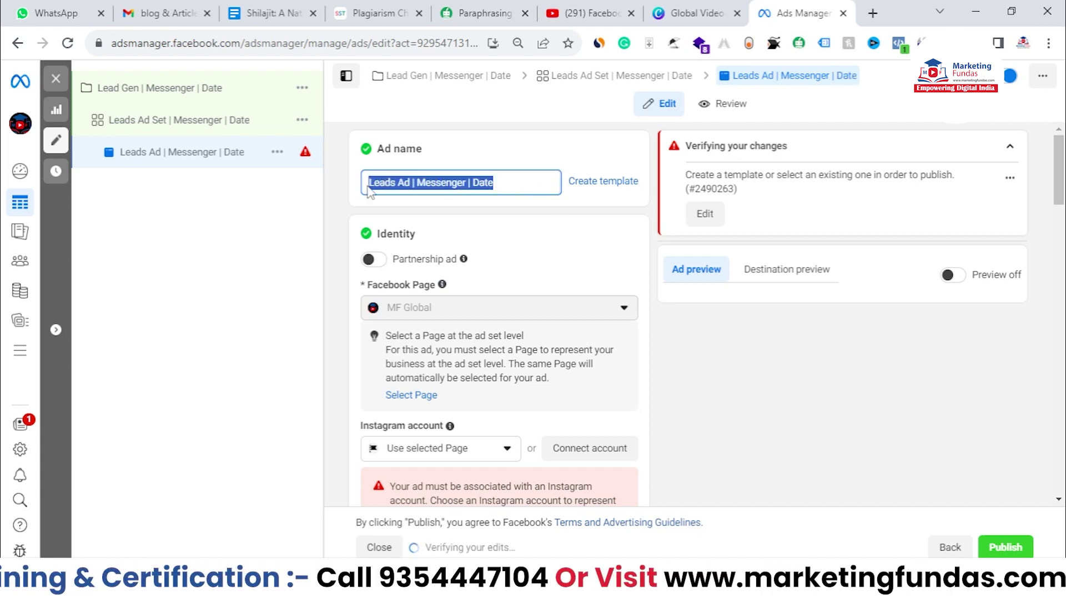
left_click(533, 223)
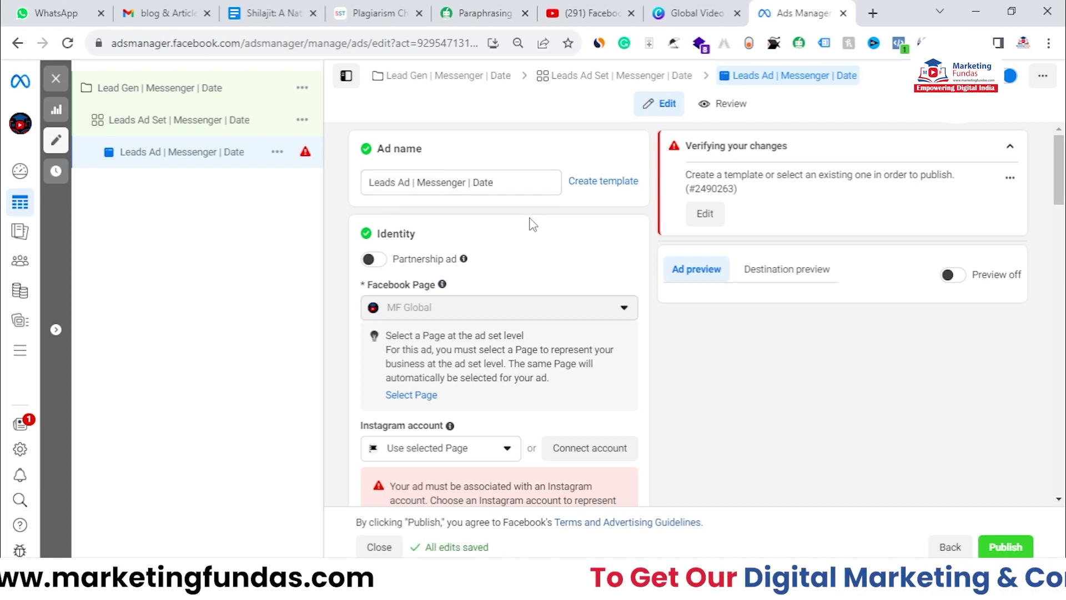
left_click_drag(499, 182, 375, 186)
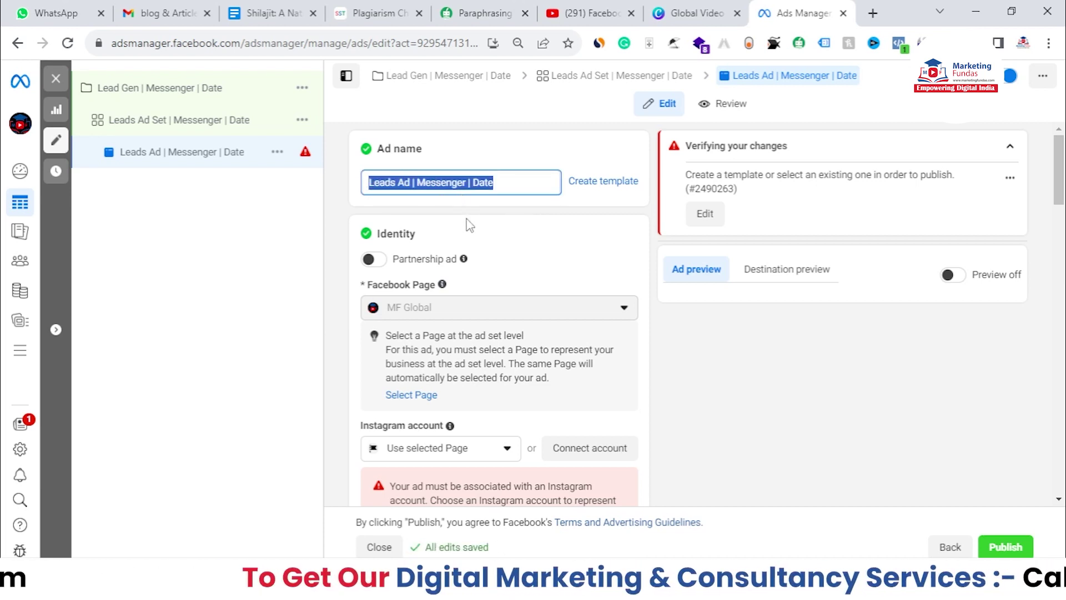
scroll(469, 225, "down", 1)
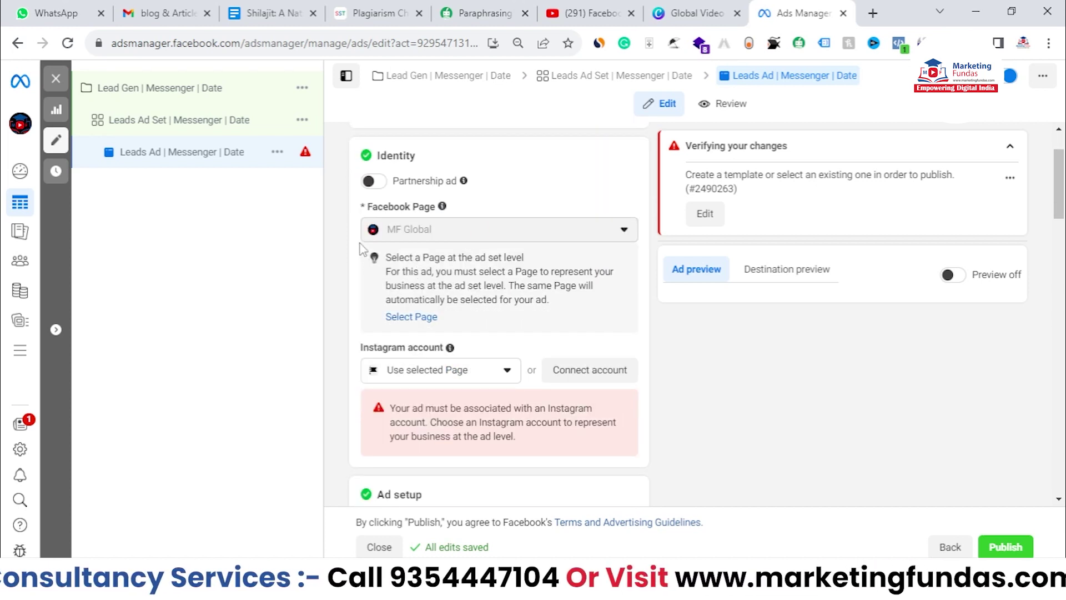
Select the marketing_fundas demo account as the ad's Instagram account
scroll(516, 219, "down", 2)
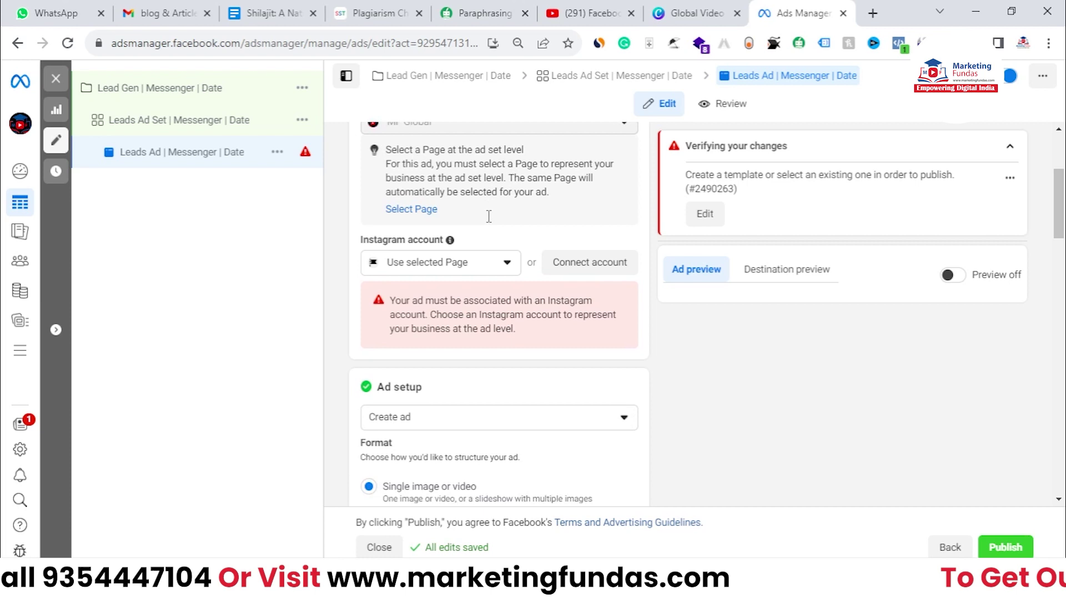
scroll(489, 216, "down", 1)
left_click(489, 215)
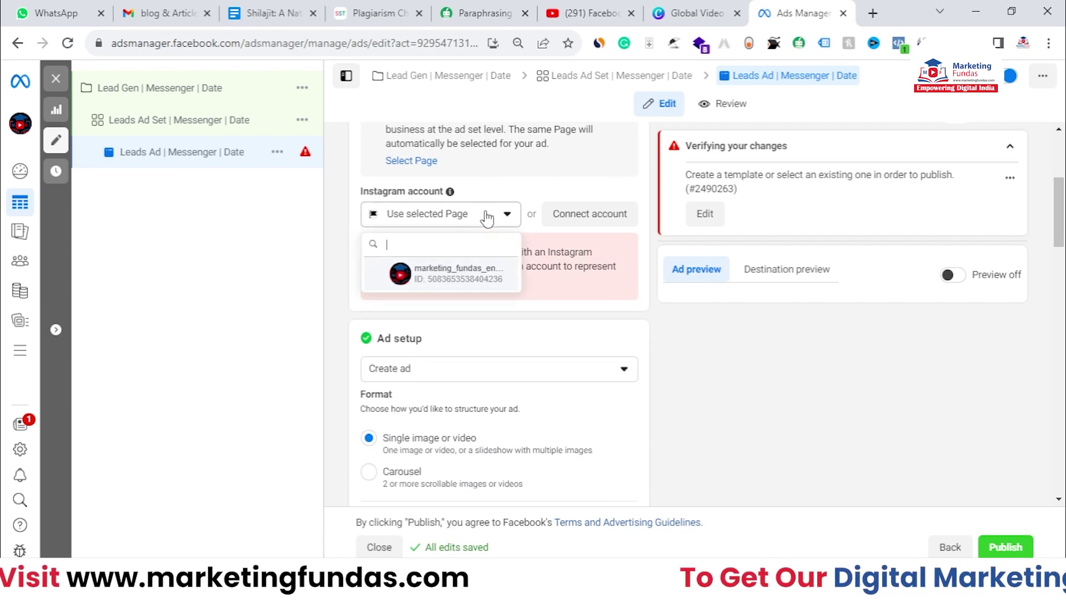
left_click(432, 282)
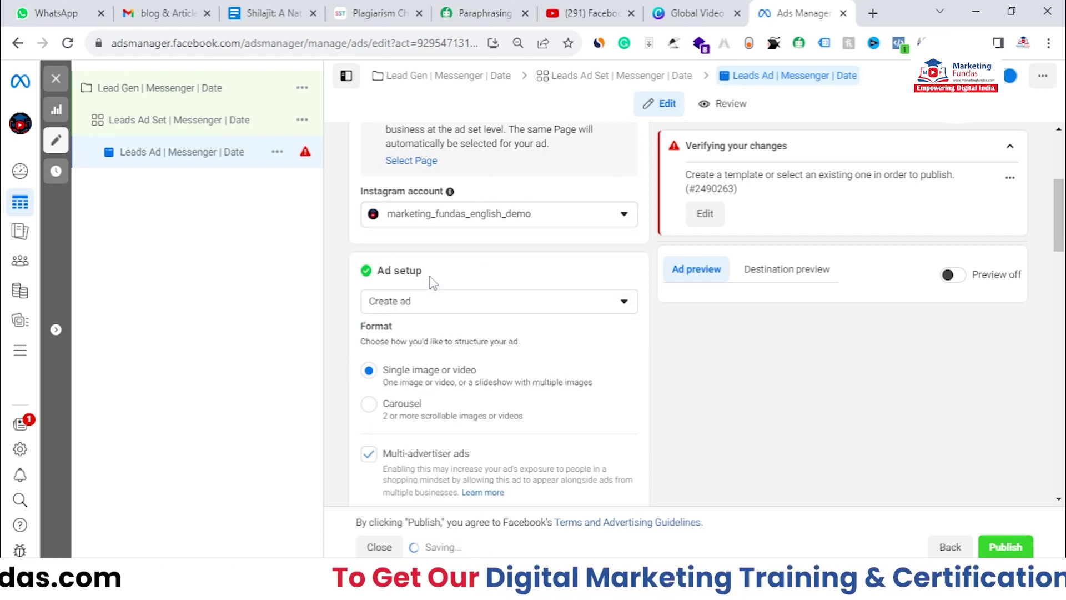
left_click(566, 214)
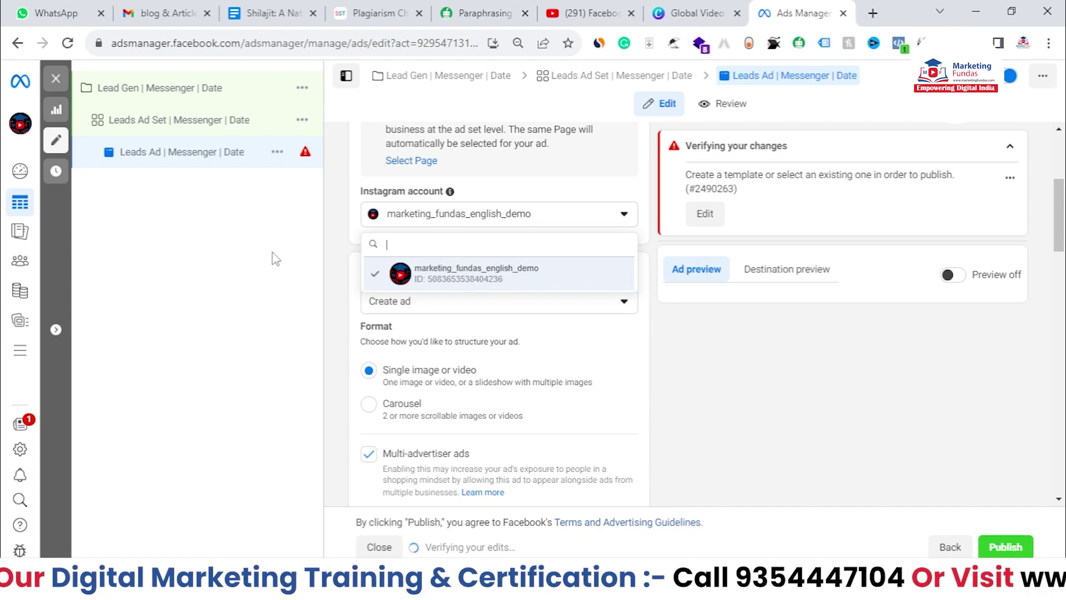
left_click(286, 259)
scroll(335, 259, "down", 2)
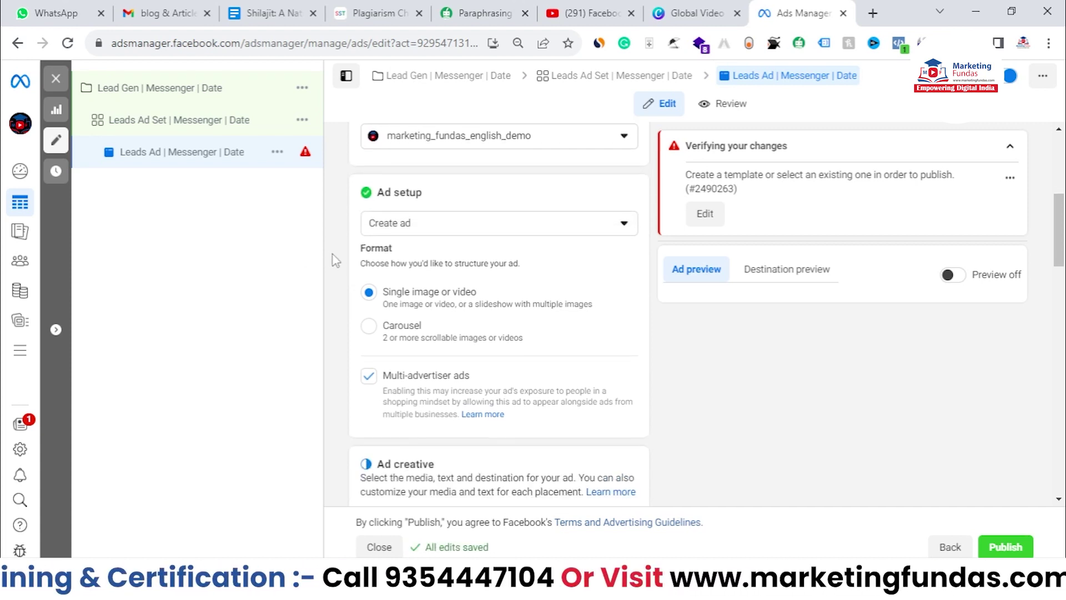
scroll(336, 260, "down", 4)
scroll(336, 260, "up", 6)
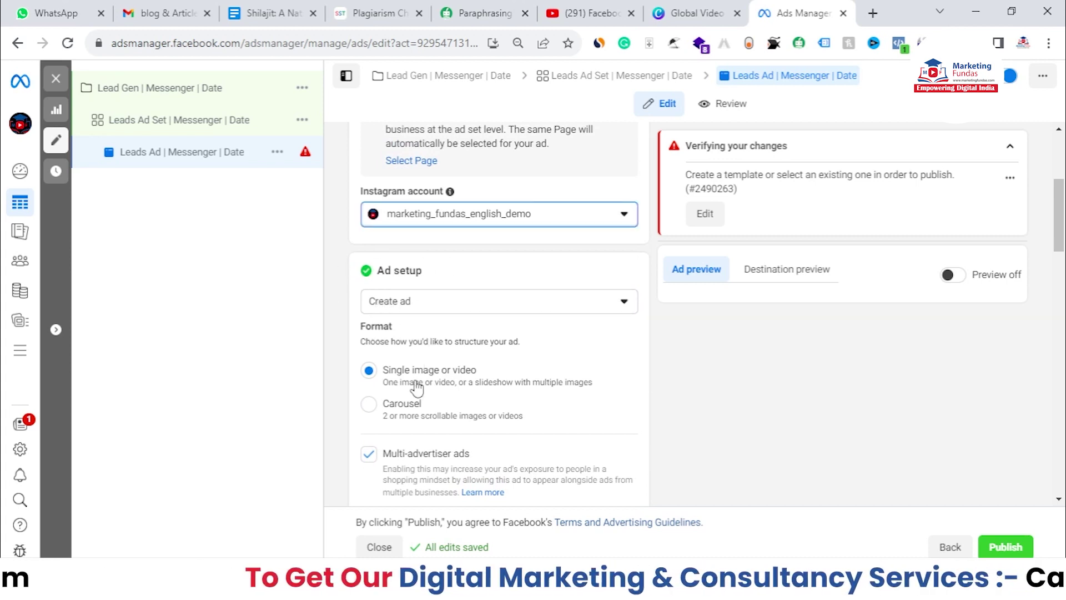
scroll(417, 387, "down", 1)
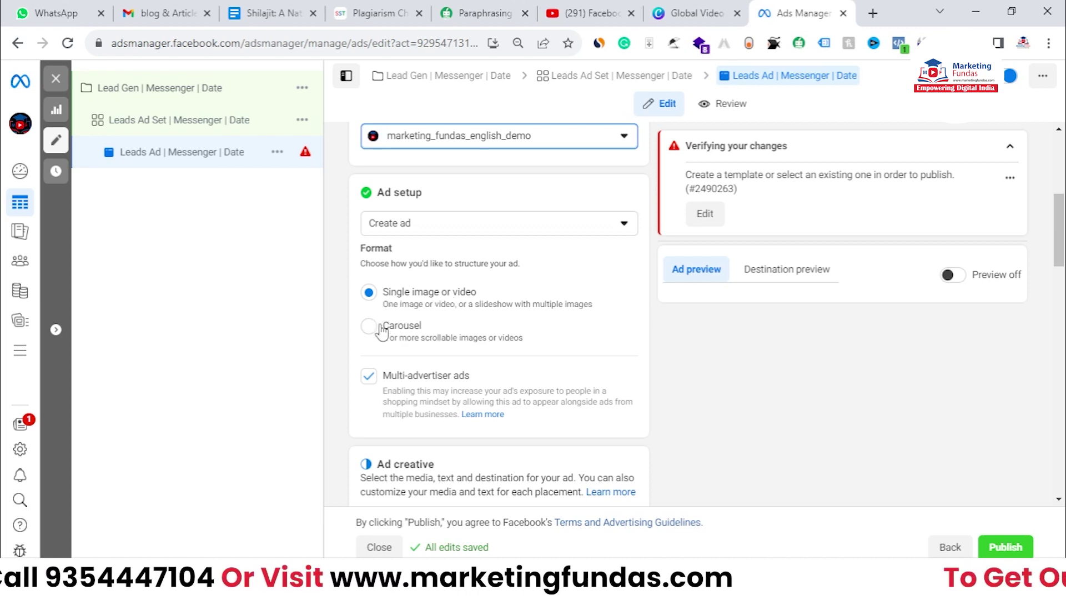
scroll(422, 306, "down", 4)
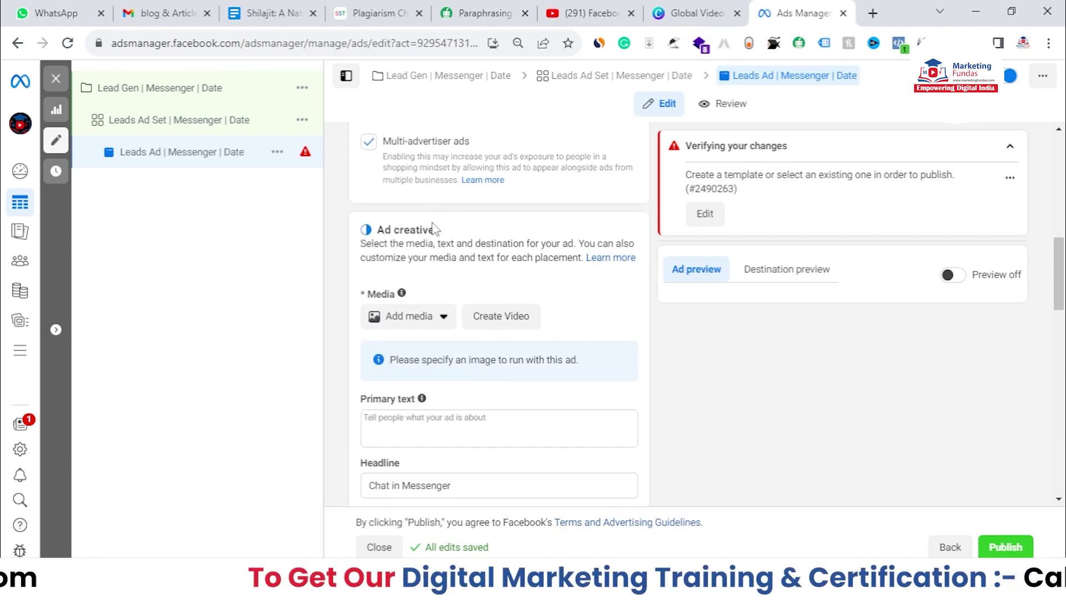
Add the 'Home for Sale' account image as the ad's media and proceed to cropping
scroll(434, 228, "down", 1)
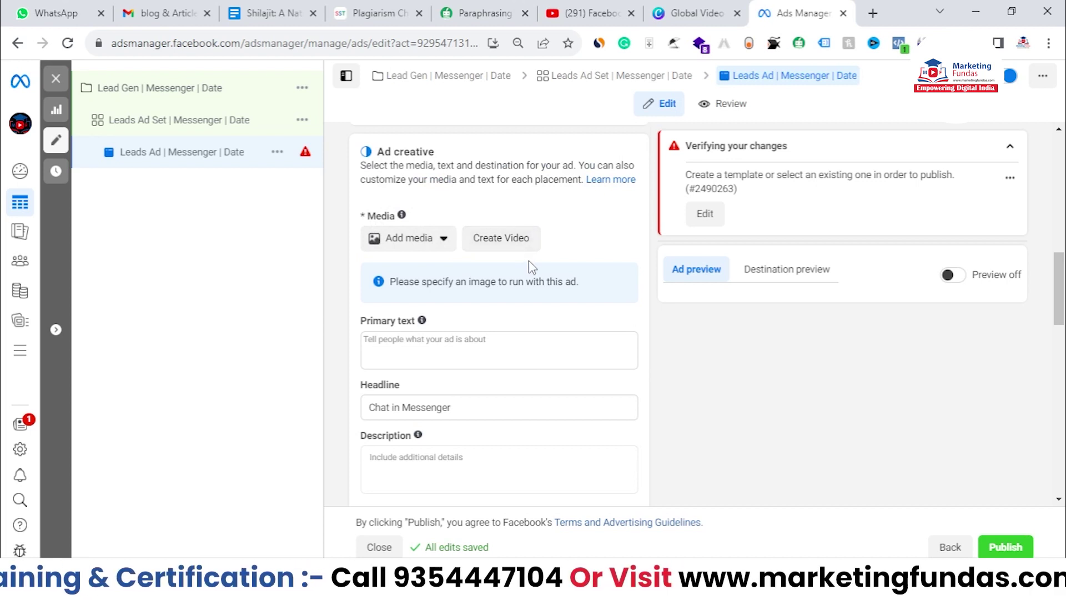
left_click(417, 248)
left_click(402, 272)
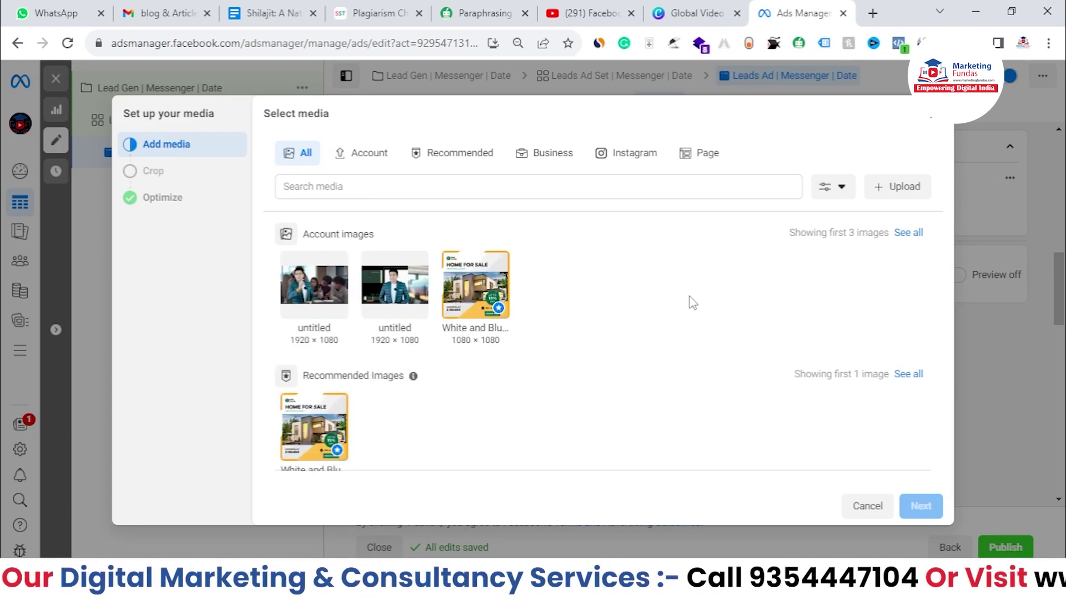
left_click(478, 292)
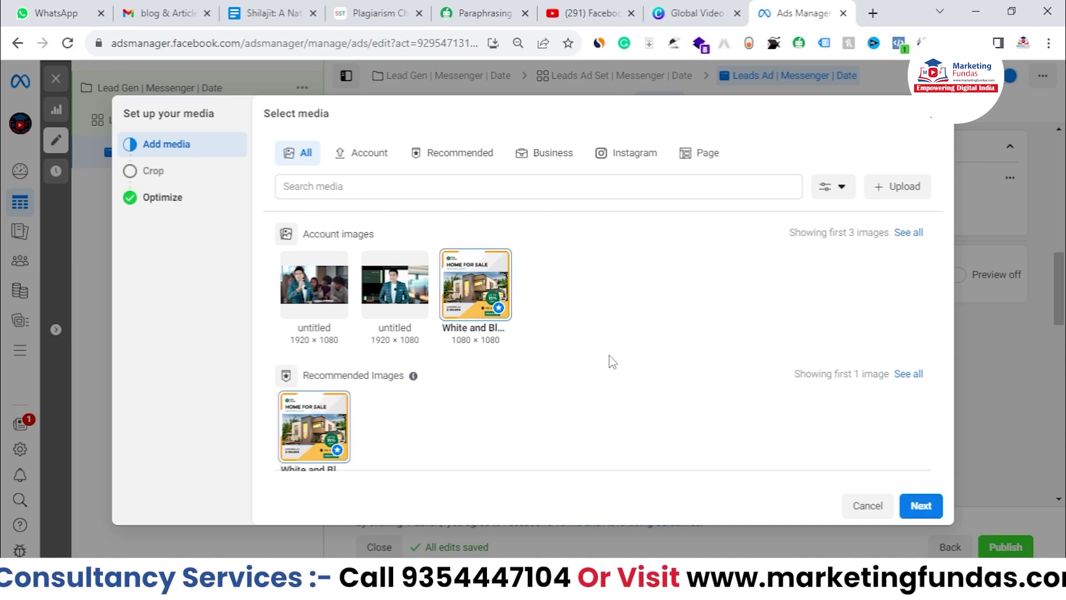
left_click(916, 504)
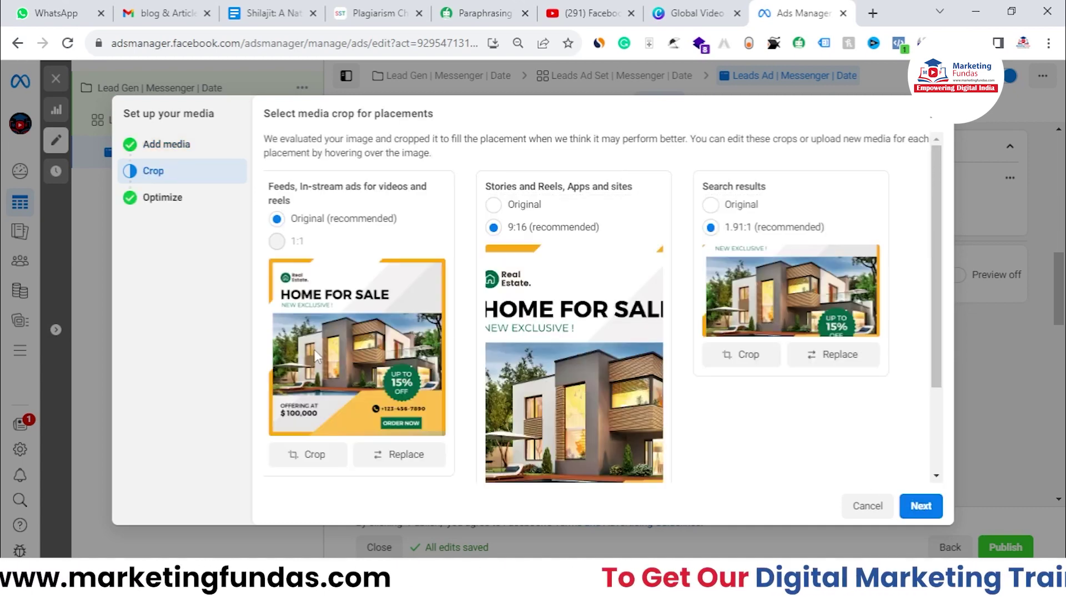
Try the Original crop for Stories and Reels, then return it to 9:16
scroll(683, 315, "down", 2)
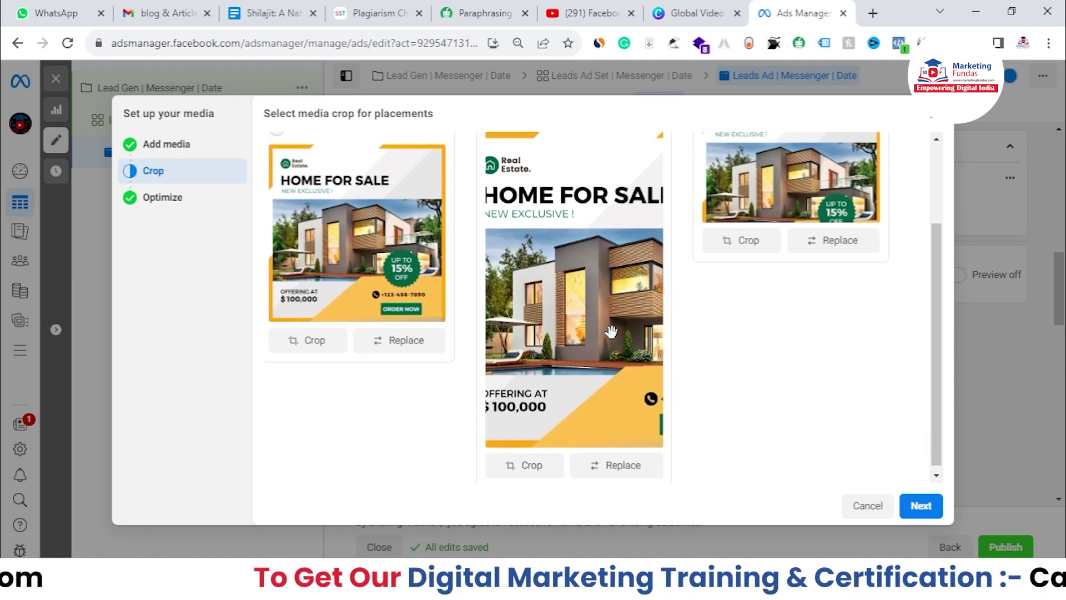
scroll(342, 325, "up", 2)
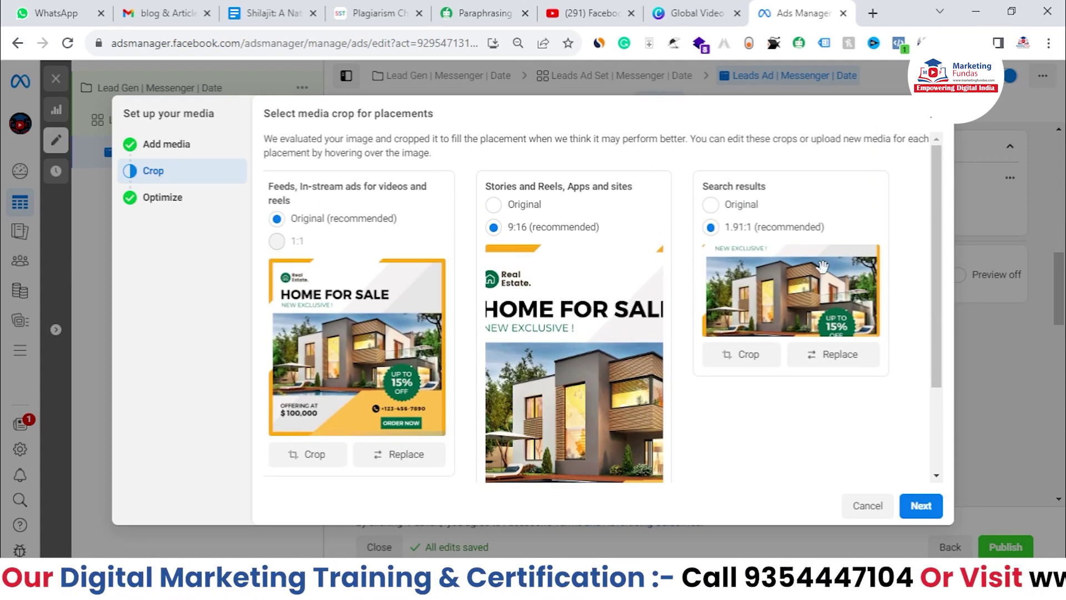
scroll(782, 321, "down", 1)
scroll(766, 328, "up", 1)
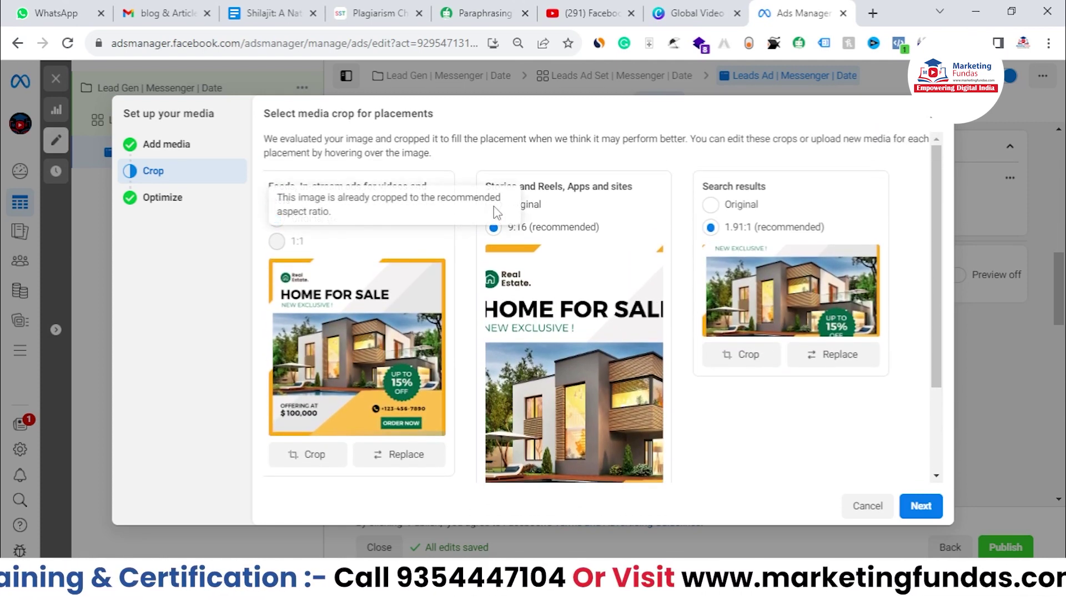
left_click(526, 206)
scroll(454, 284, "down", 3)
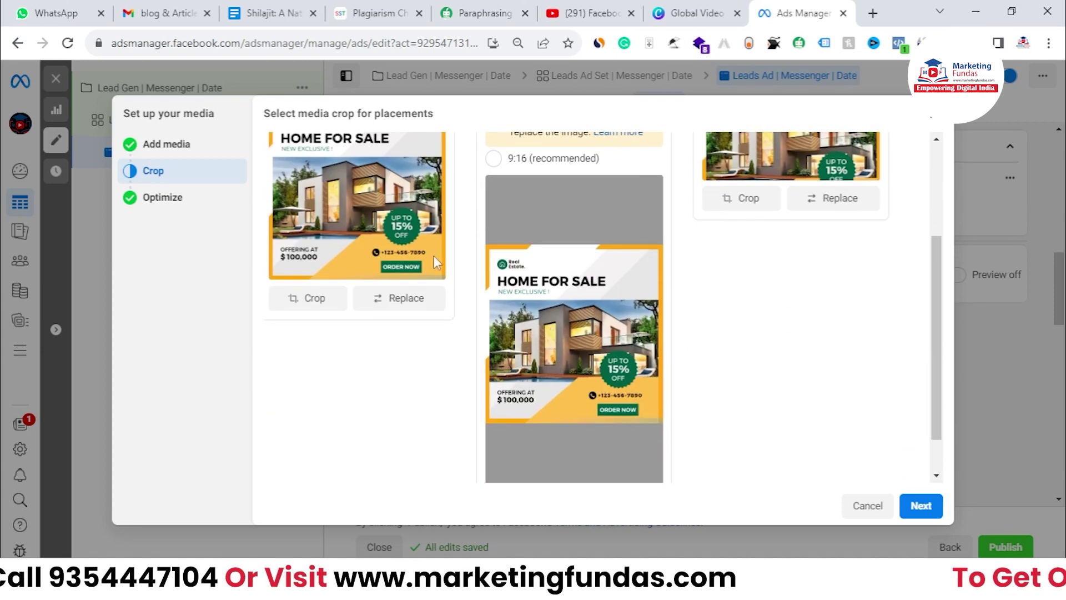
scroll(647, 284, "up", 2)
scroll(646, 283, "down", 4)
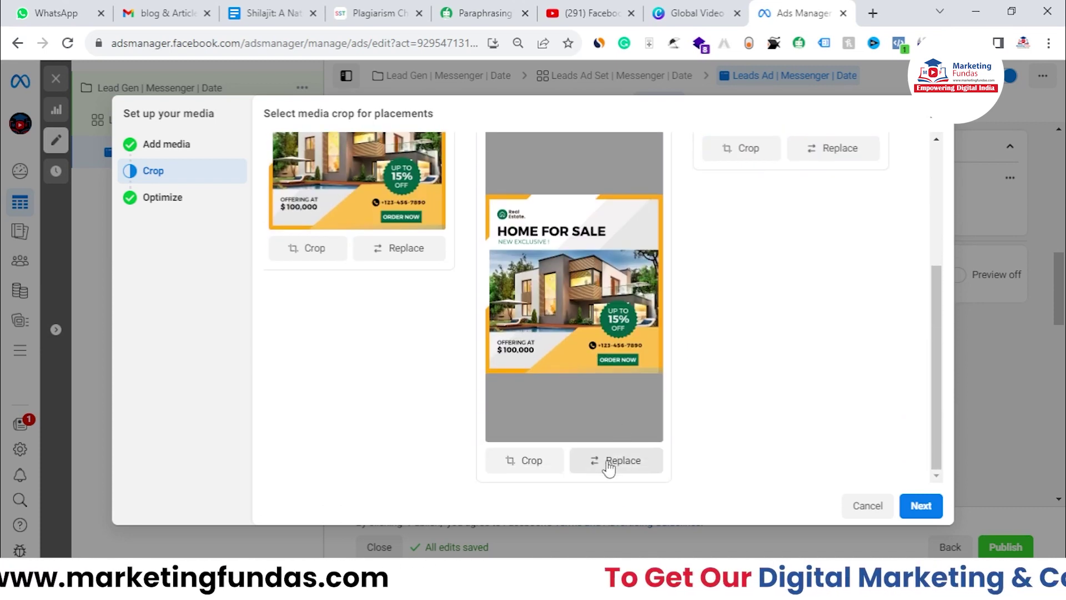
scroll(509, 420, "up", 3)
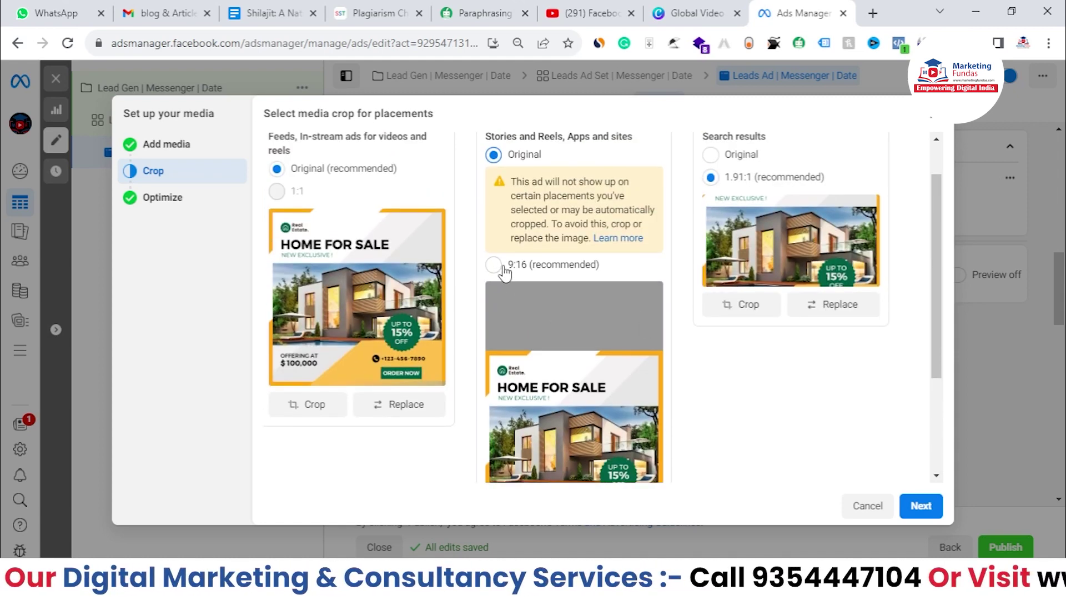
left_click(511, 272)
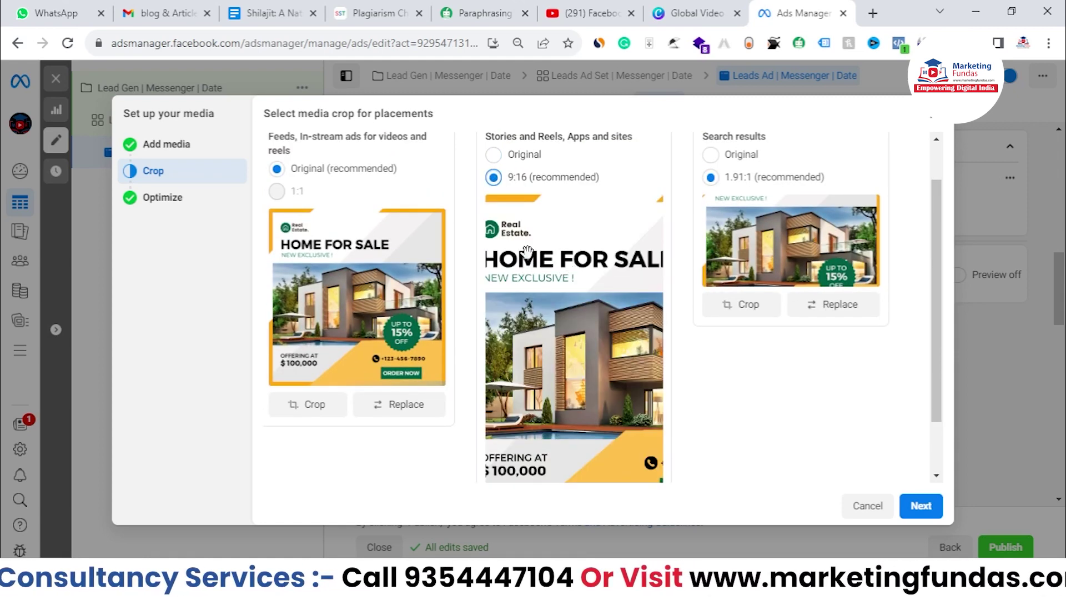
Keep Feeds Original and Search 1.91:1, then finish the media setup with Advantage+ at 2/3
scroll(767, 256, "down", 1)
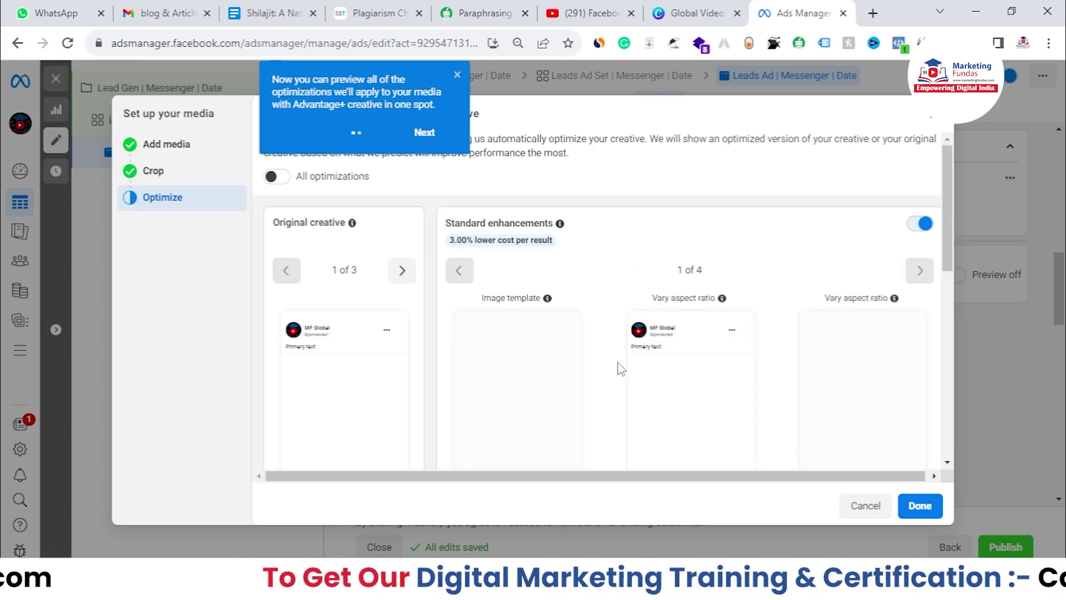
scroll(611, 364, "down", 1)
scroll(709, 362, "down", 2)
left_click(918, 504)
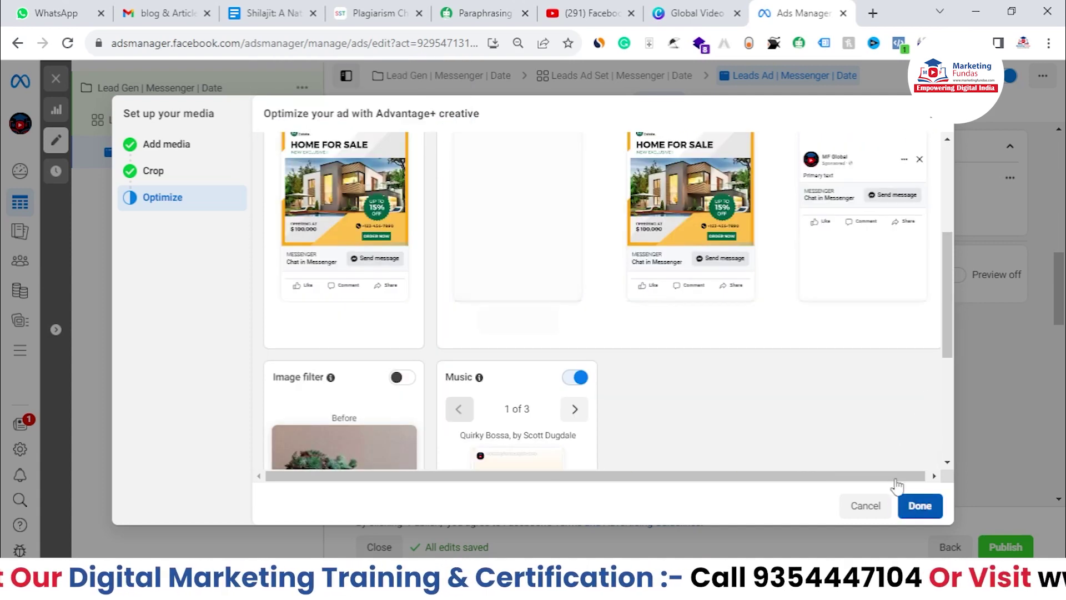
scroll(698, 273, "down", 1)
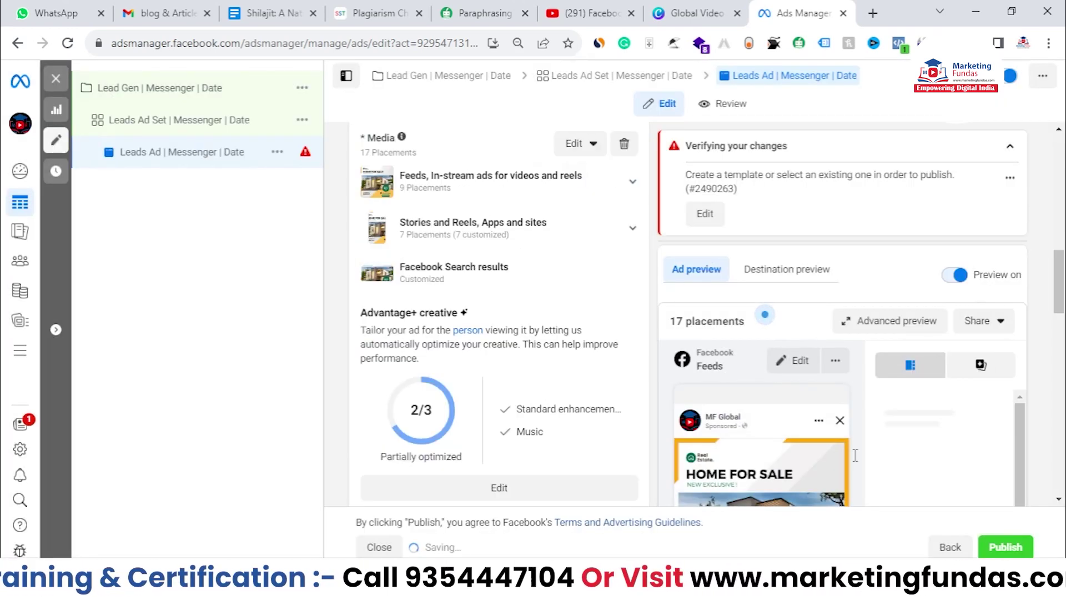